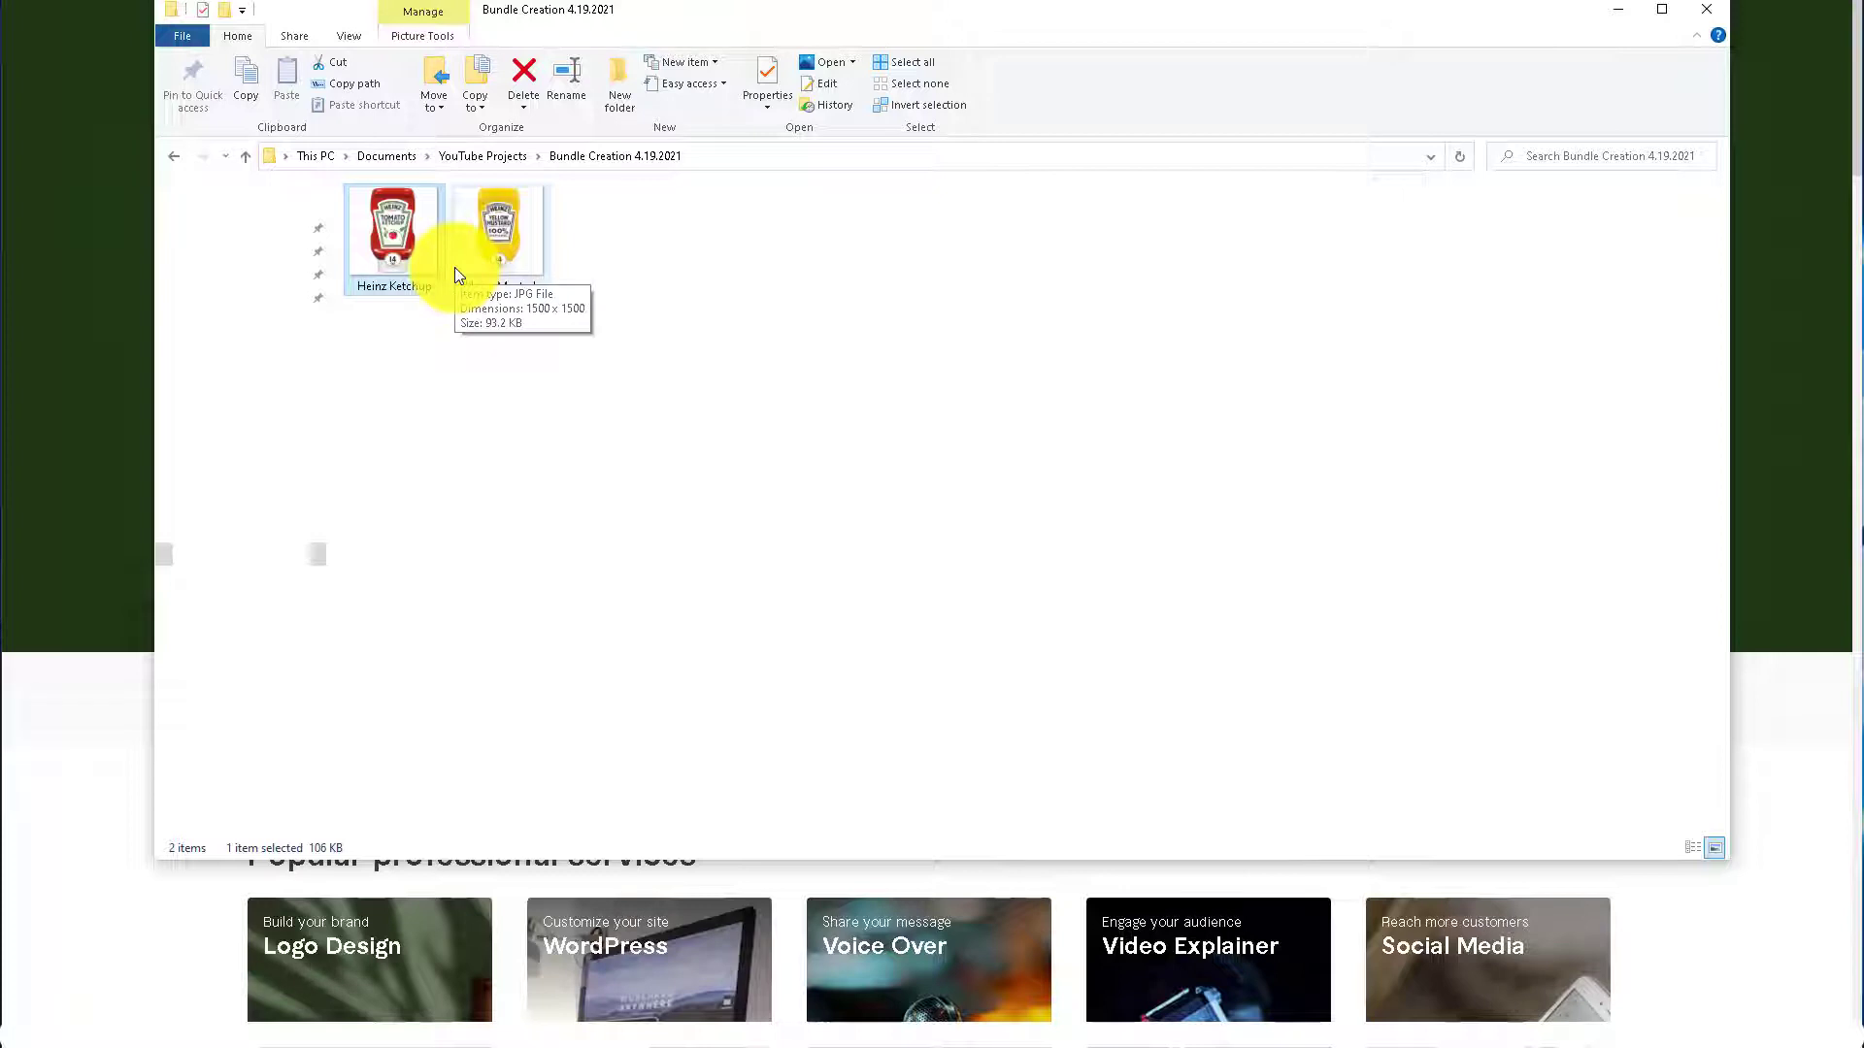
Open the Heinz Ketchup image for editing in Paint and lower its window so the image folder is accessible.
{"action": "right_click", "coordinate": [391, 235]}
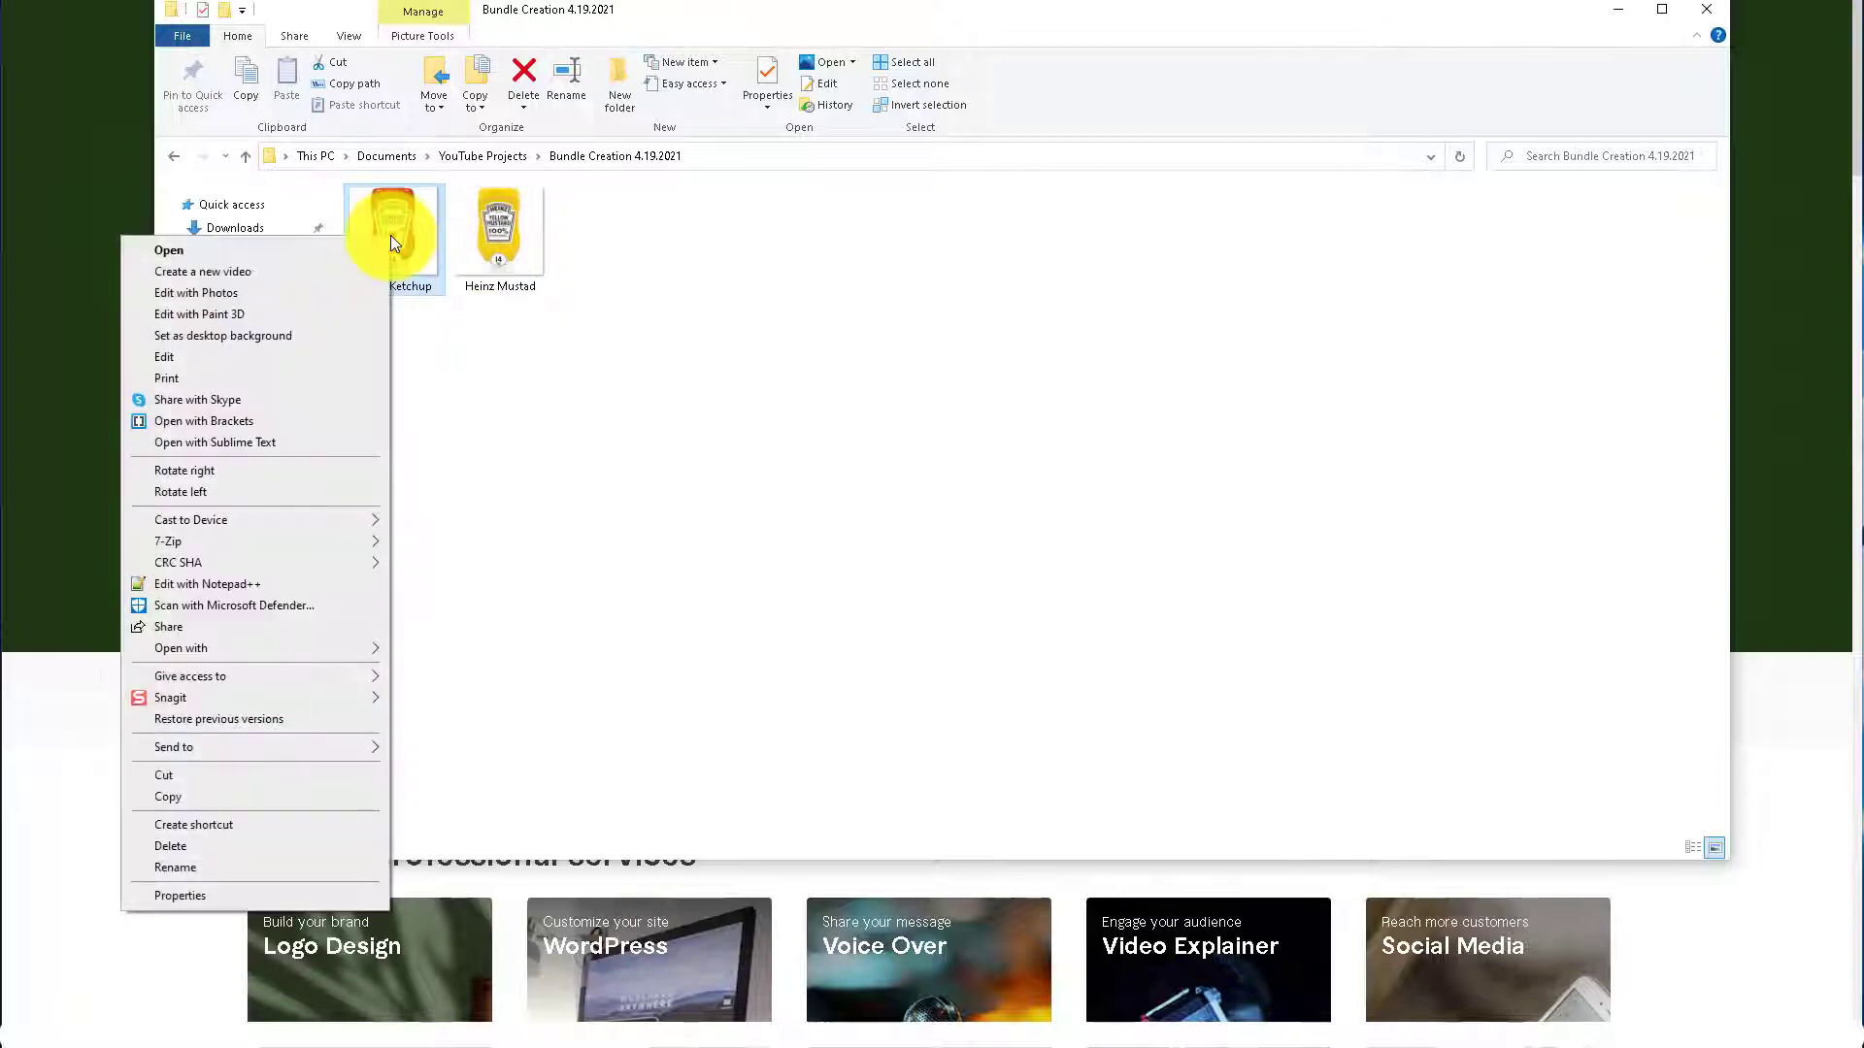
{"action": "left_click", "coordinate": [241, 358]}
{"action": "scroll", "coordinate": [654, 365], "scroll_direction": "up", "scroll_amount": 1}
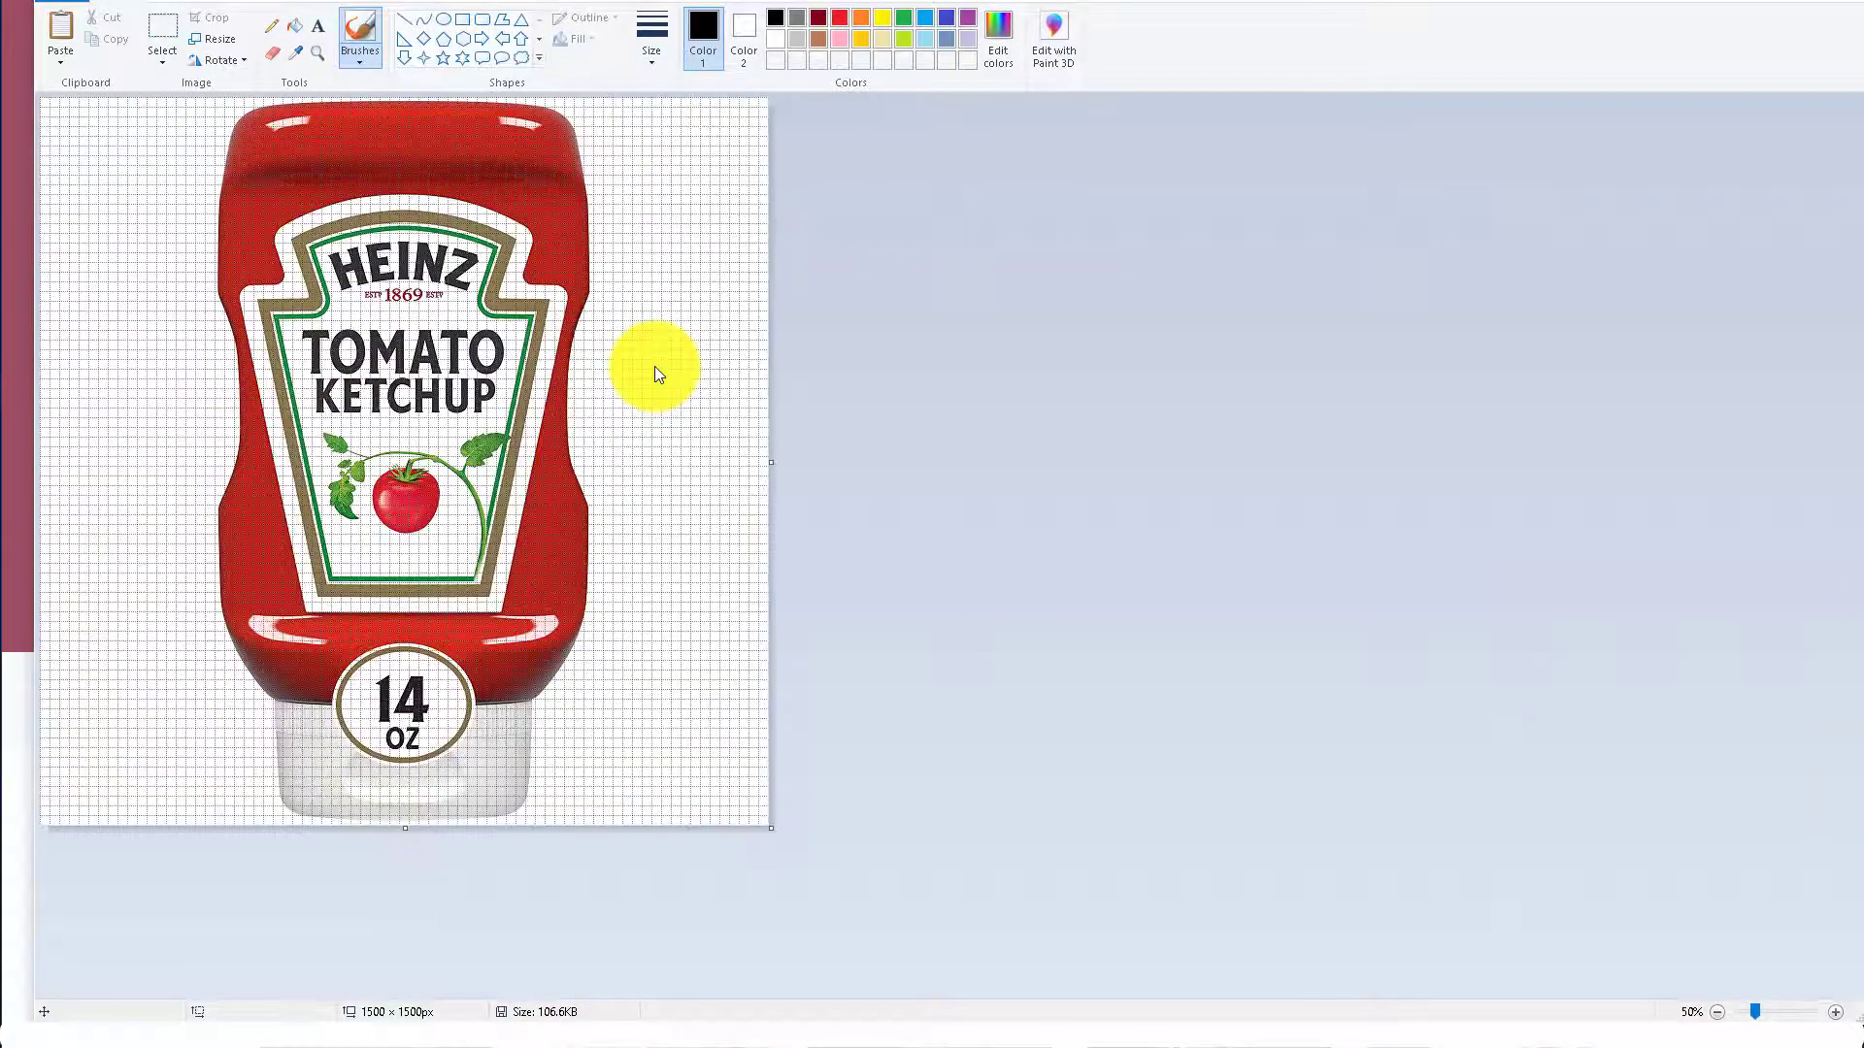
{"action": "mouse_move", "coordinate": [951, 0]}
{"action": "left_mouse_down"}
{"action": "mouse_move", "coordinate": [993, 171]}
{"action": "mouse_move", "coordinate": [936, 262]}
{"action": "left_mouse_up"}
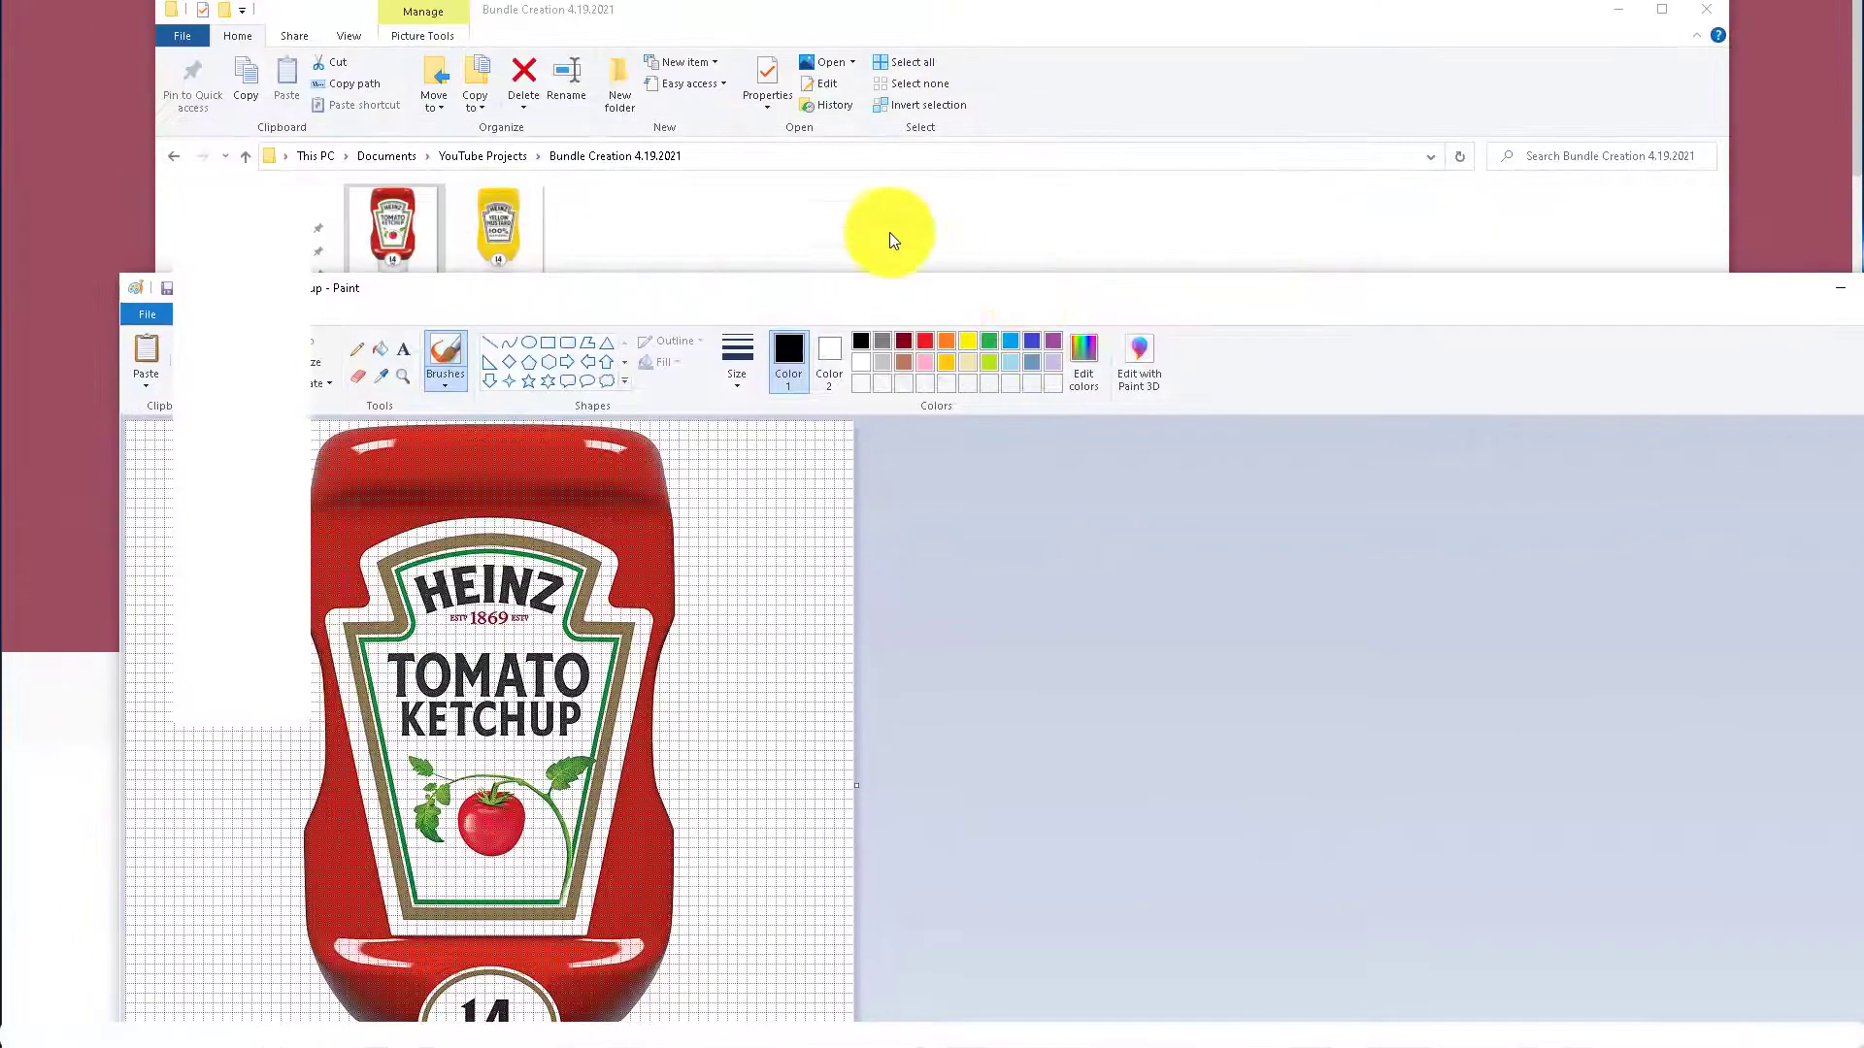
Open the Heinz Mustad image for editing in a second Paint window.
{"action": "left_click", "coordinate": [678, 214]}
{"action": "right_click", "coordinate": [495, 219]}
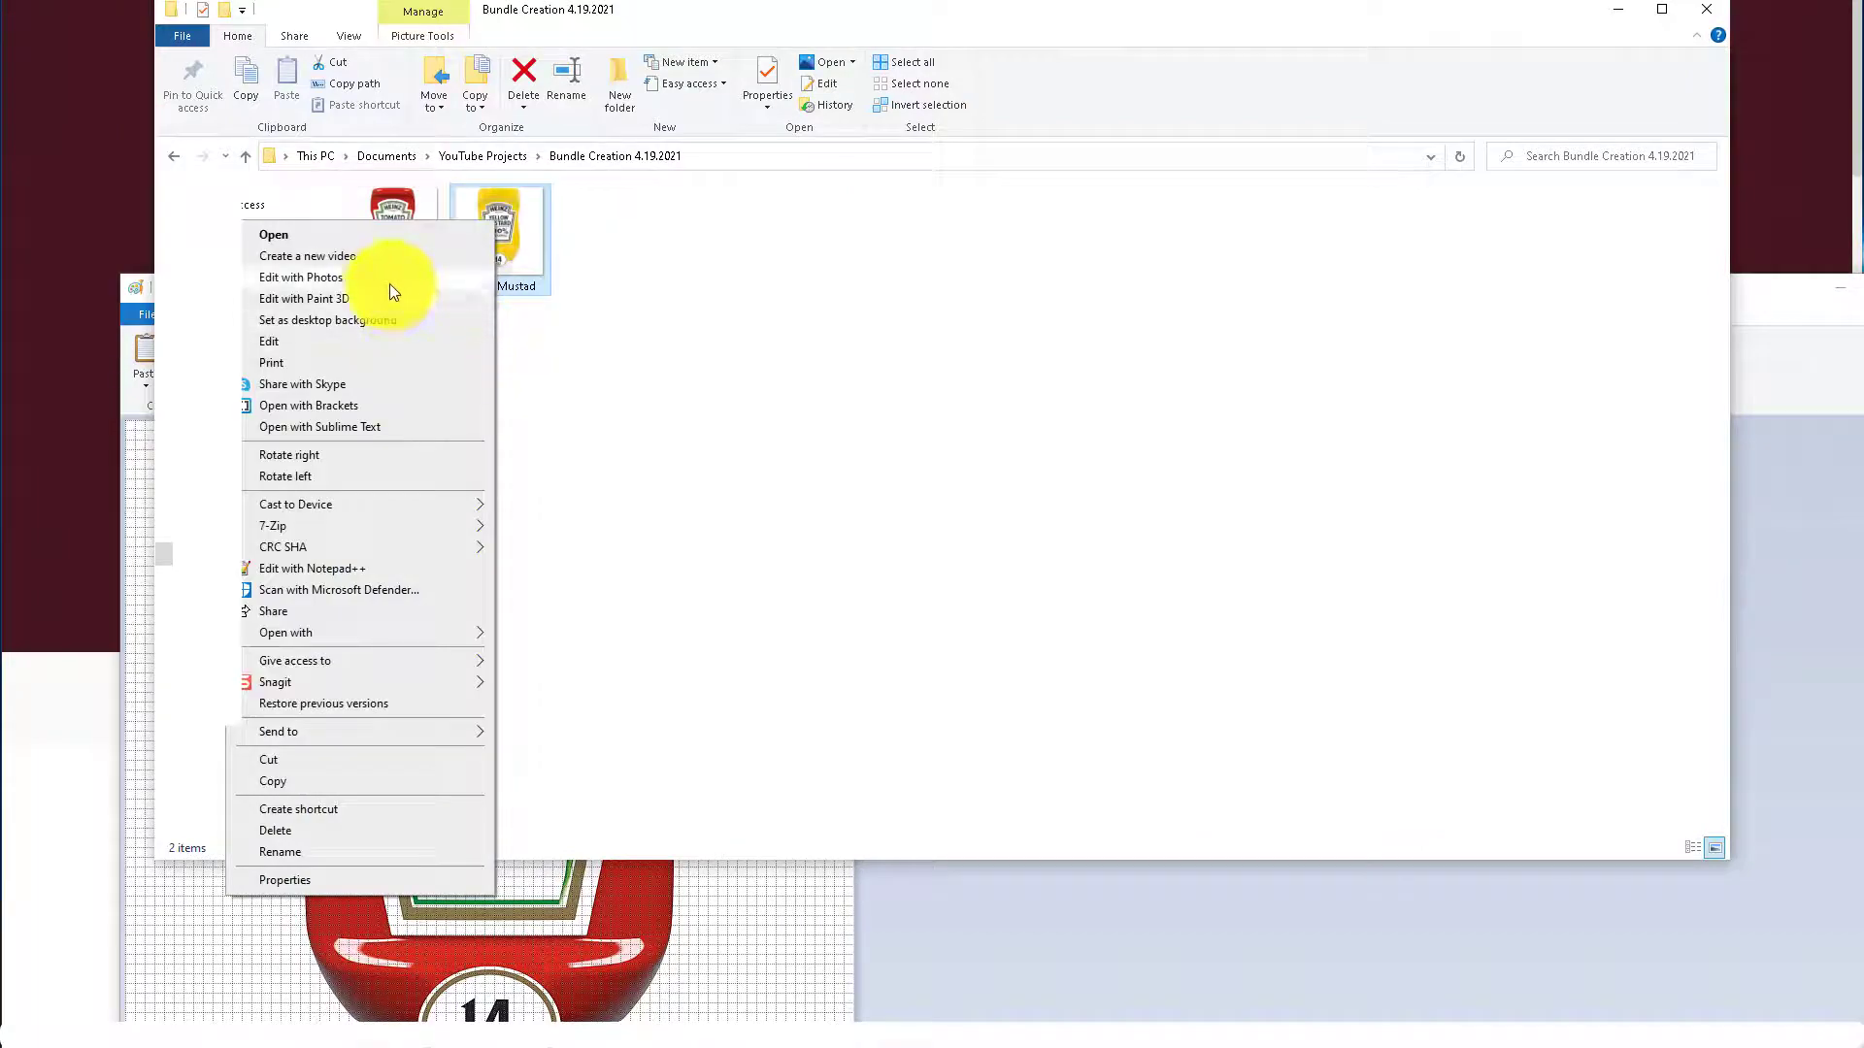
{"action": "left_click", "coordinate": [374, 337]}
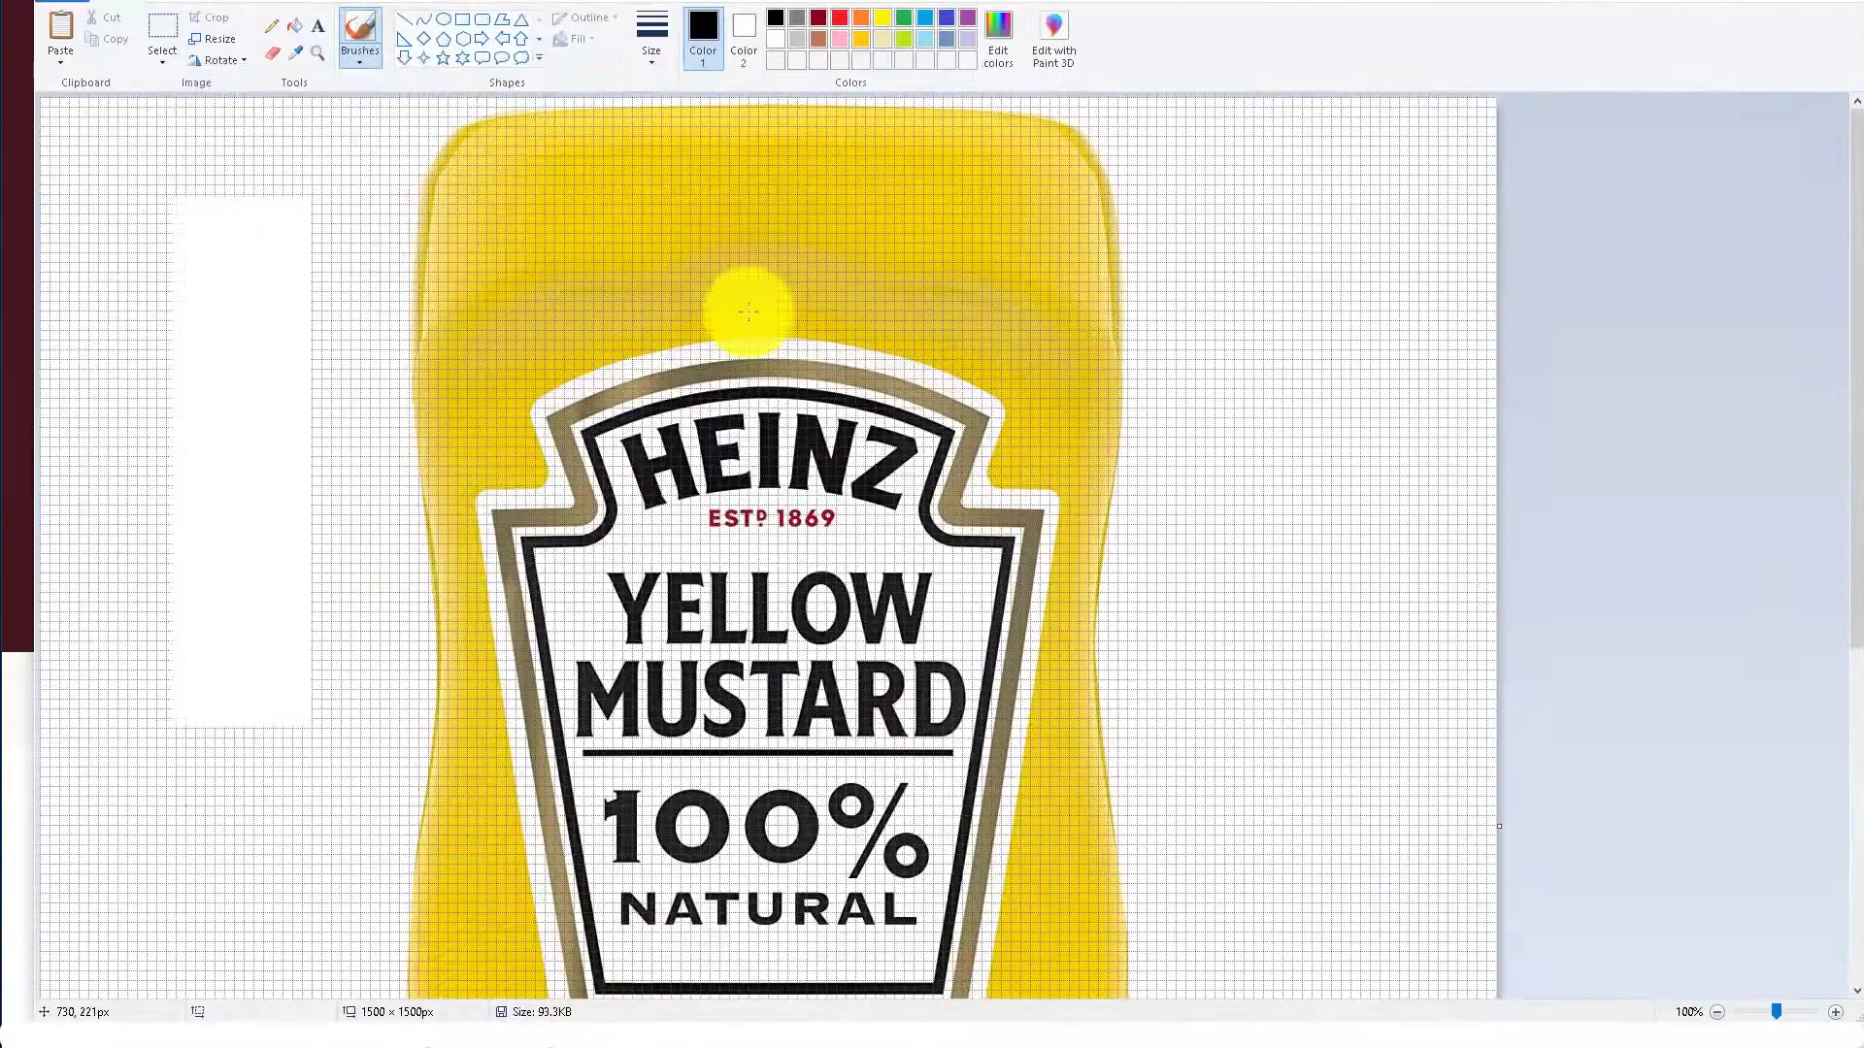
{"action": "scroll", "coordinate": [742, 305], "scroll_direction": "down", "scroll_amount": 1}
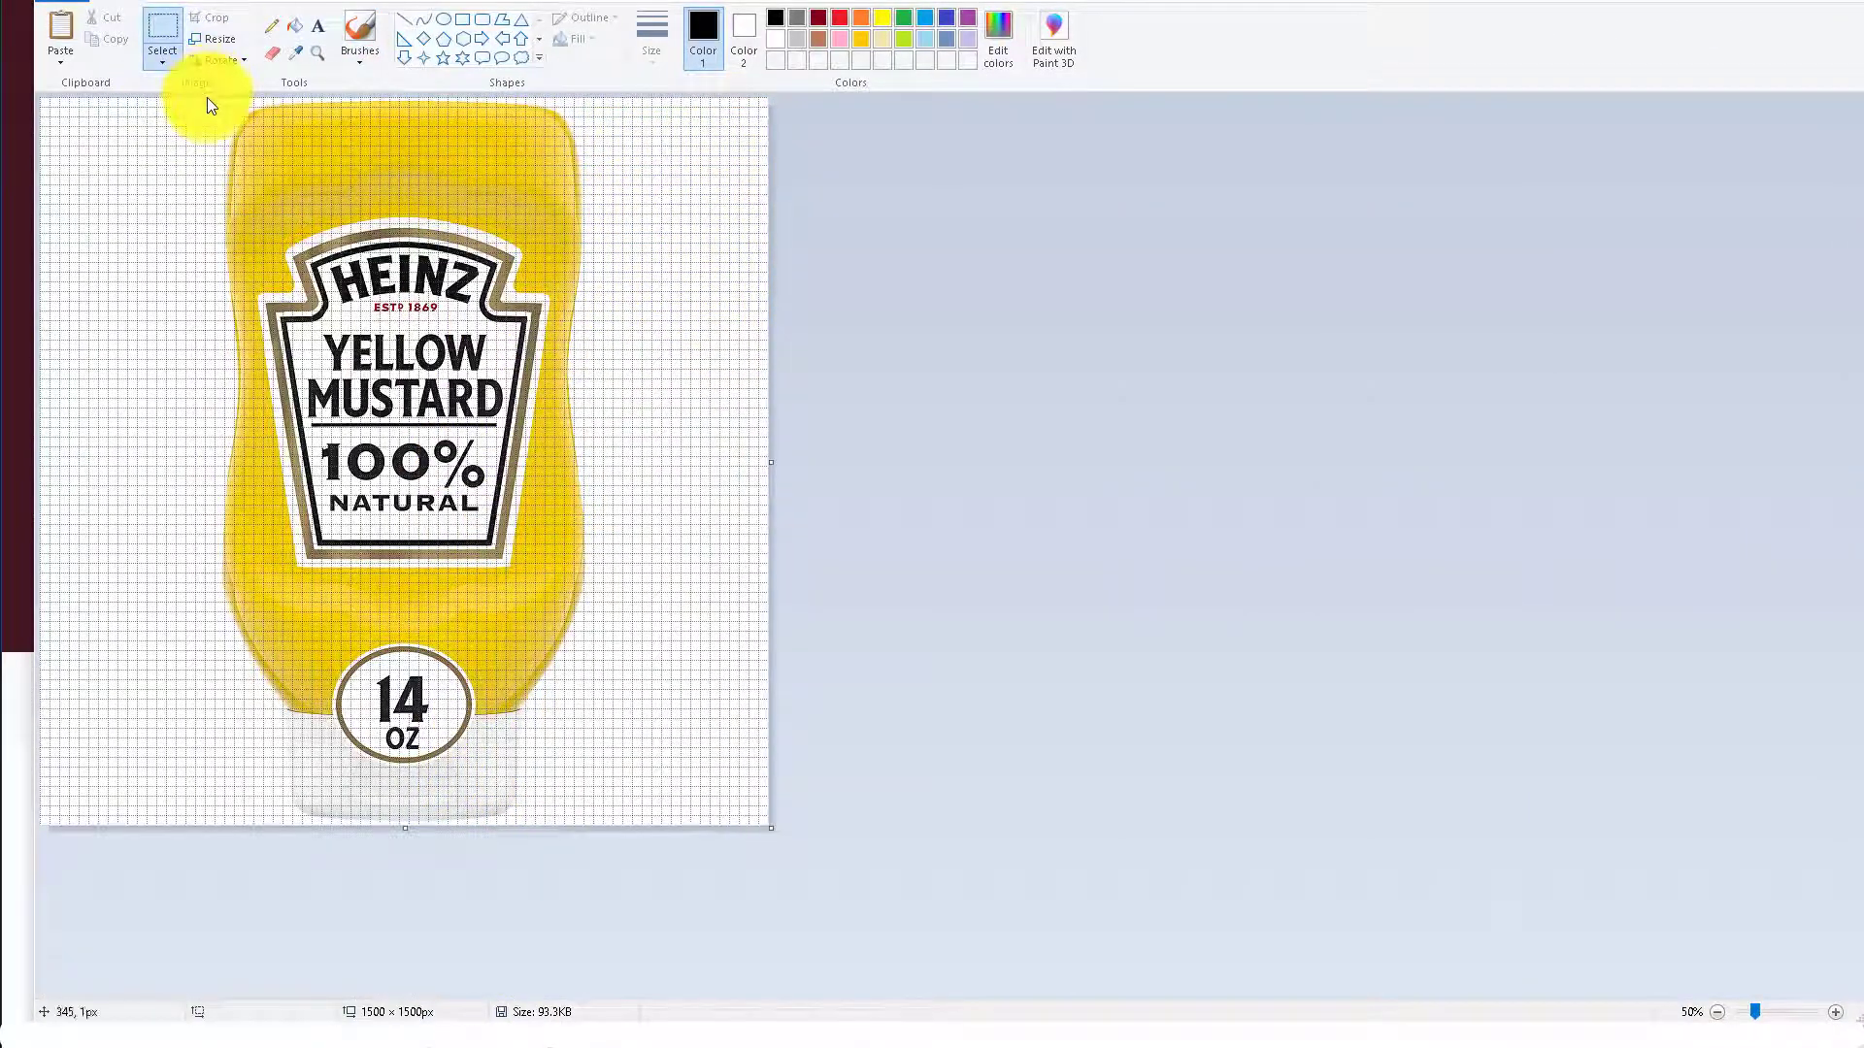
Copy the whole mustard bottle into the Heinz Ketchup picture and place it beside the ketchup bottle.
{"action": "left_click_drag", "start_coordinate": [205, 98], "coordinate": [591, 832]}
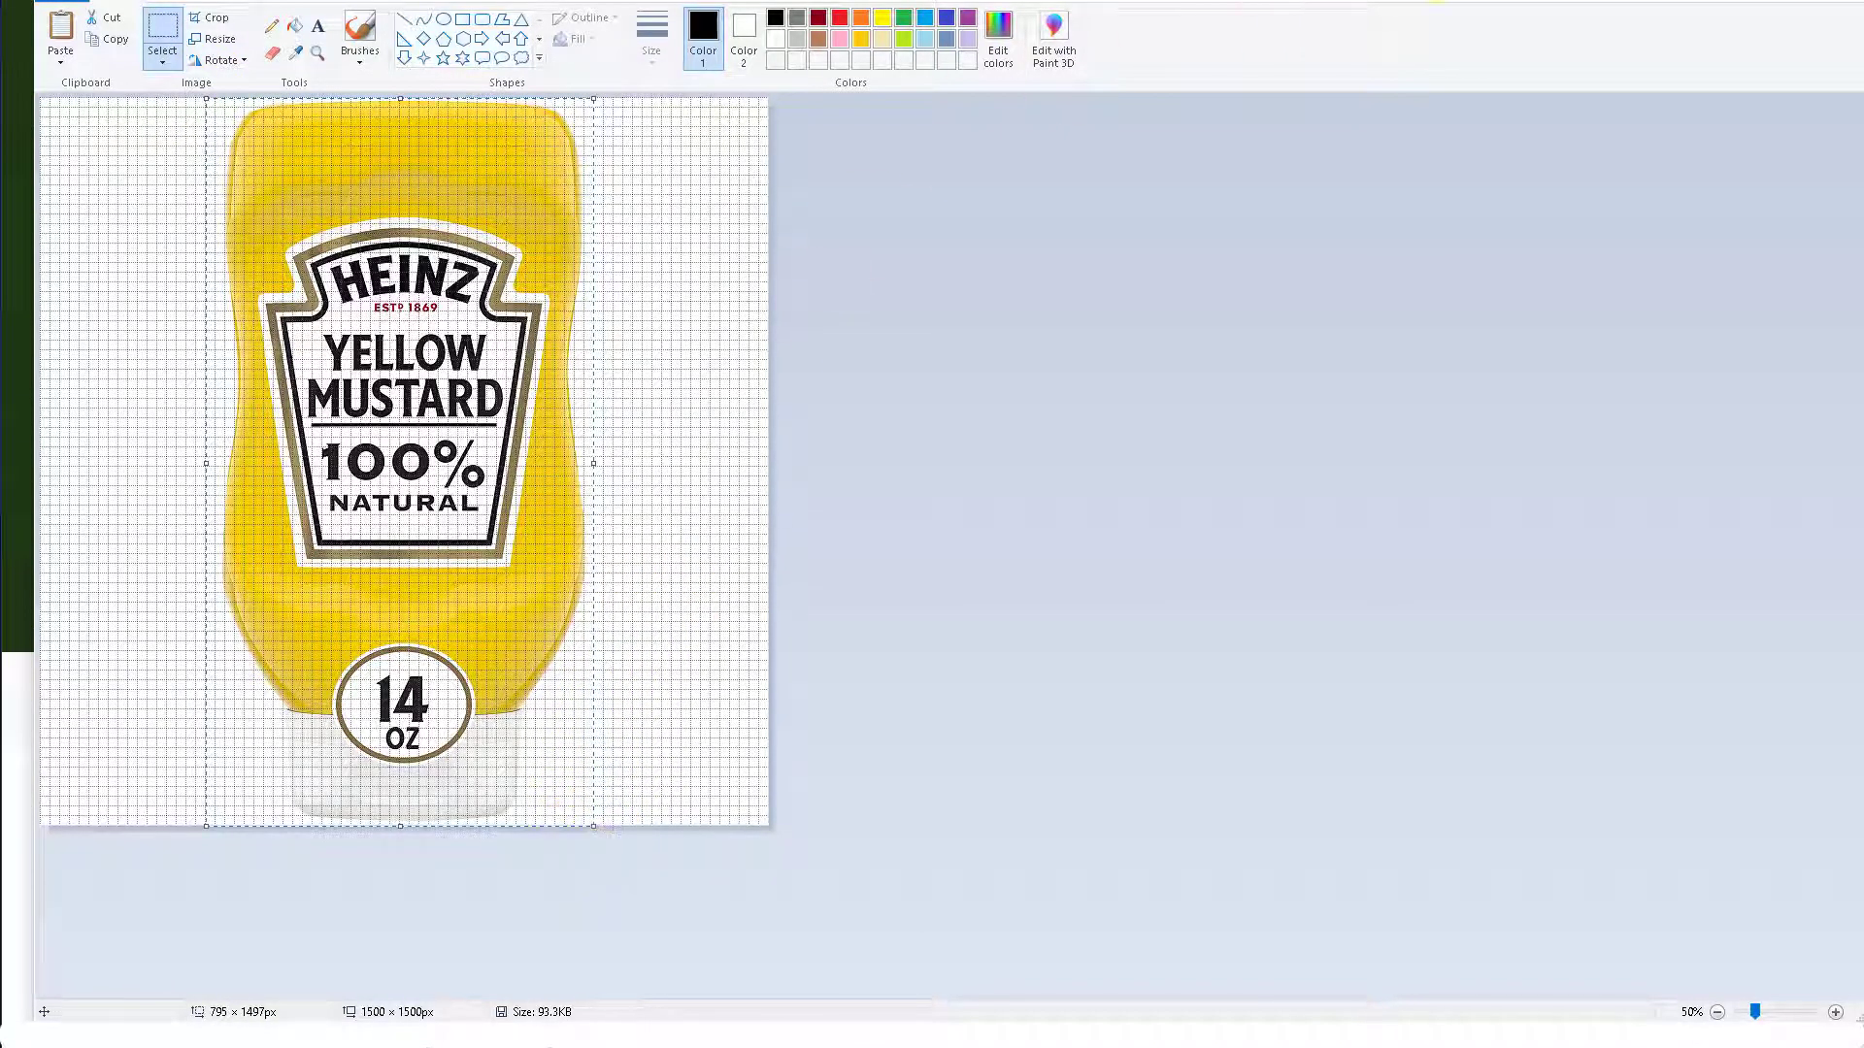
{"action": "left_click", "coordinate": [1753, 0]}
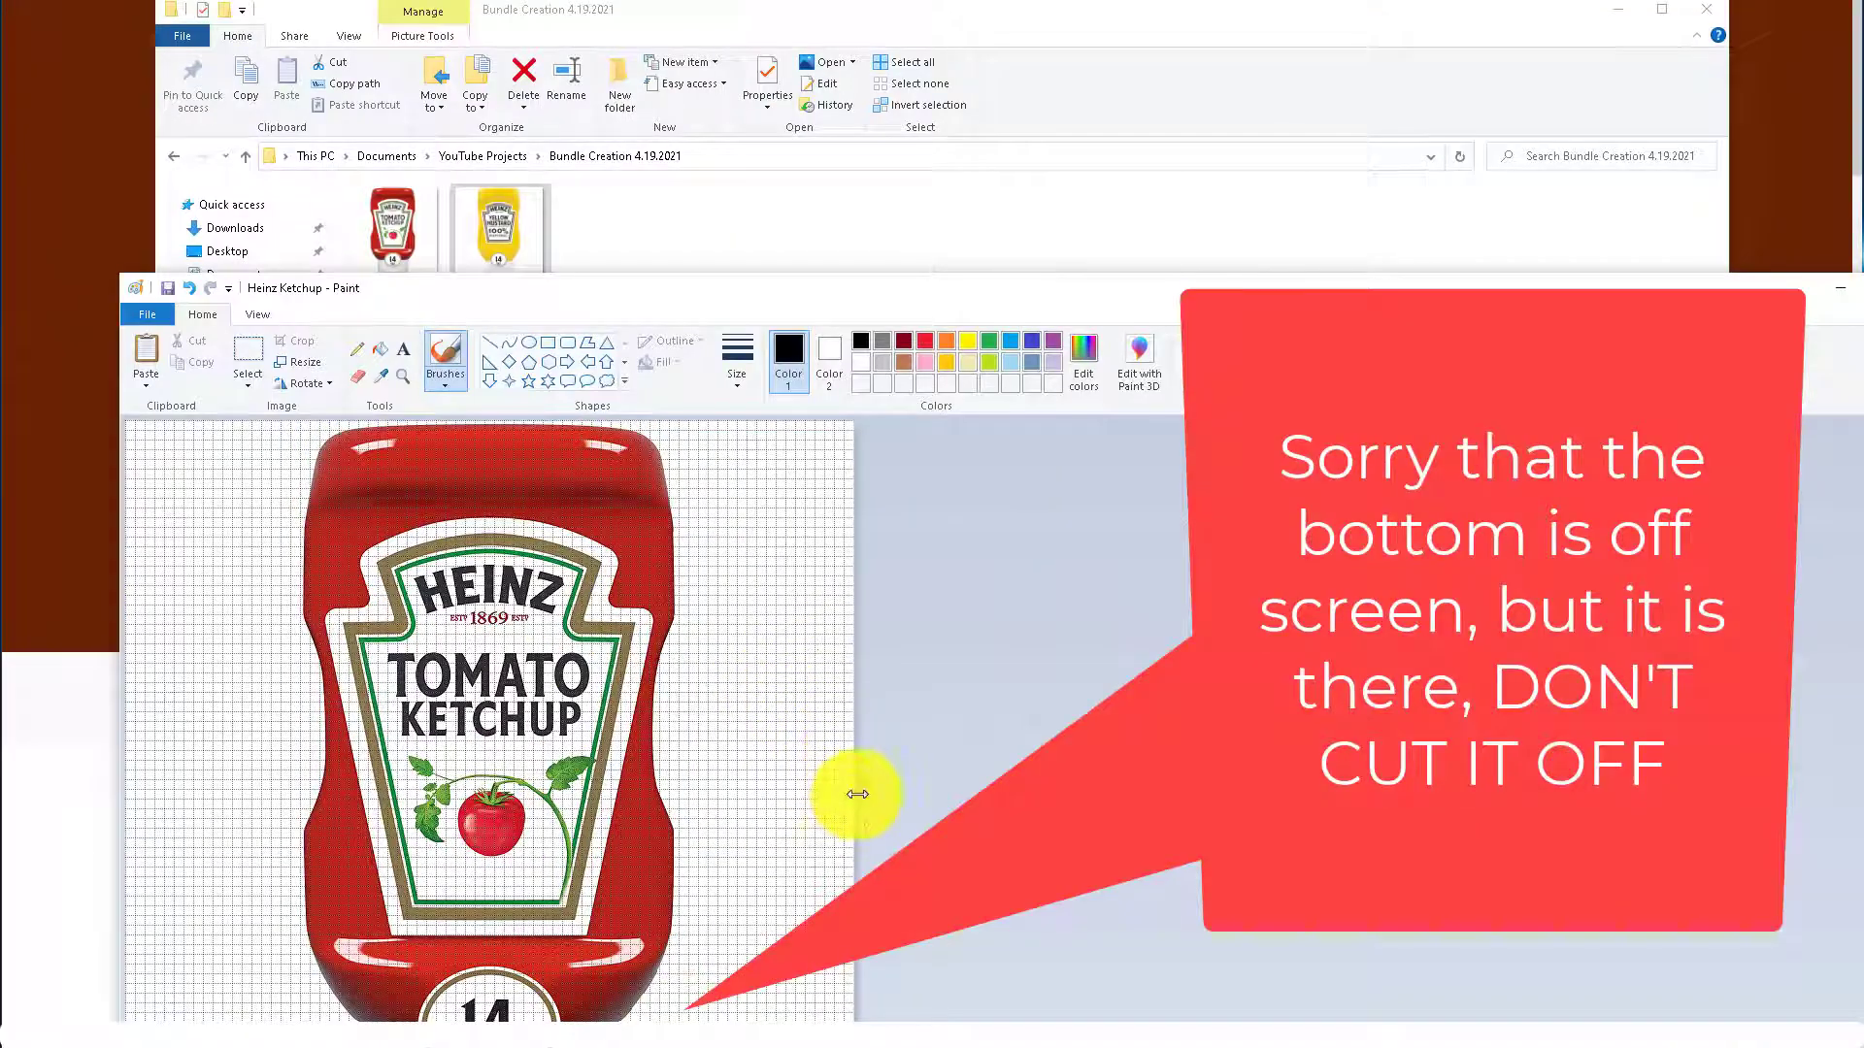
{"action": "key", "text": "ctrl+v"}
{"action": "left_click_drag", "start_coordinate": [366, 708], "coordinate": [859, 707]}
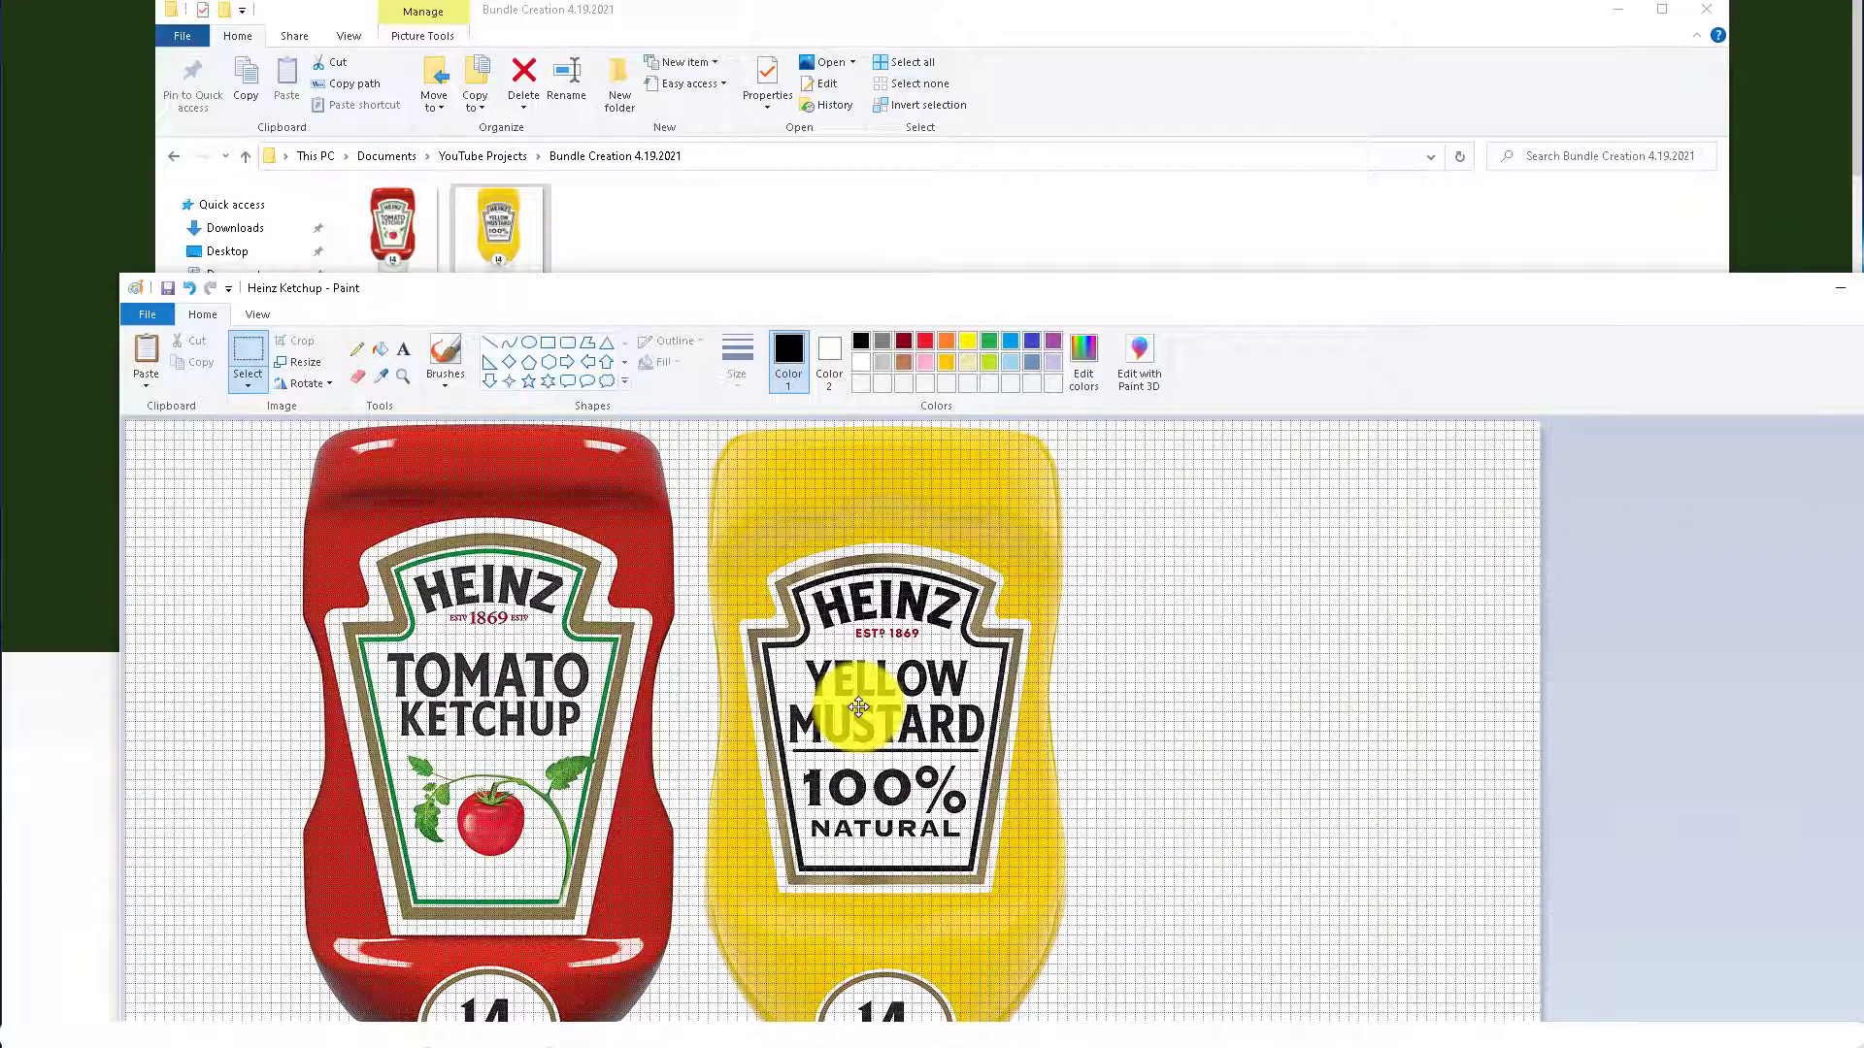
Move both bottles together to the canvas's left edge and trim the empty canvas beyond the mustard bottle.
{"action": "left_click_drag", "start_coordinate": [260, 424], "coordinate": [1105, 1027]}
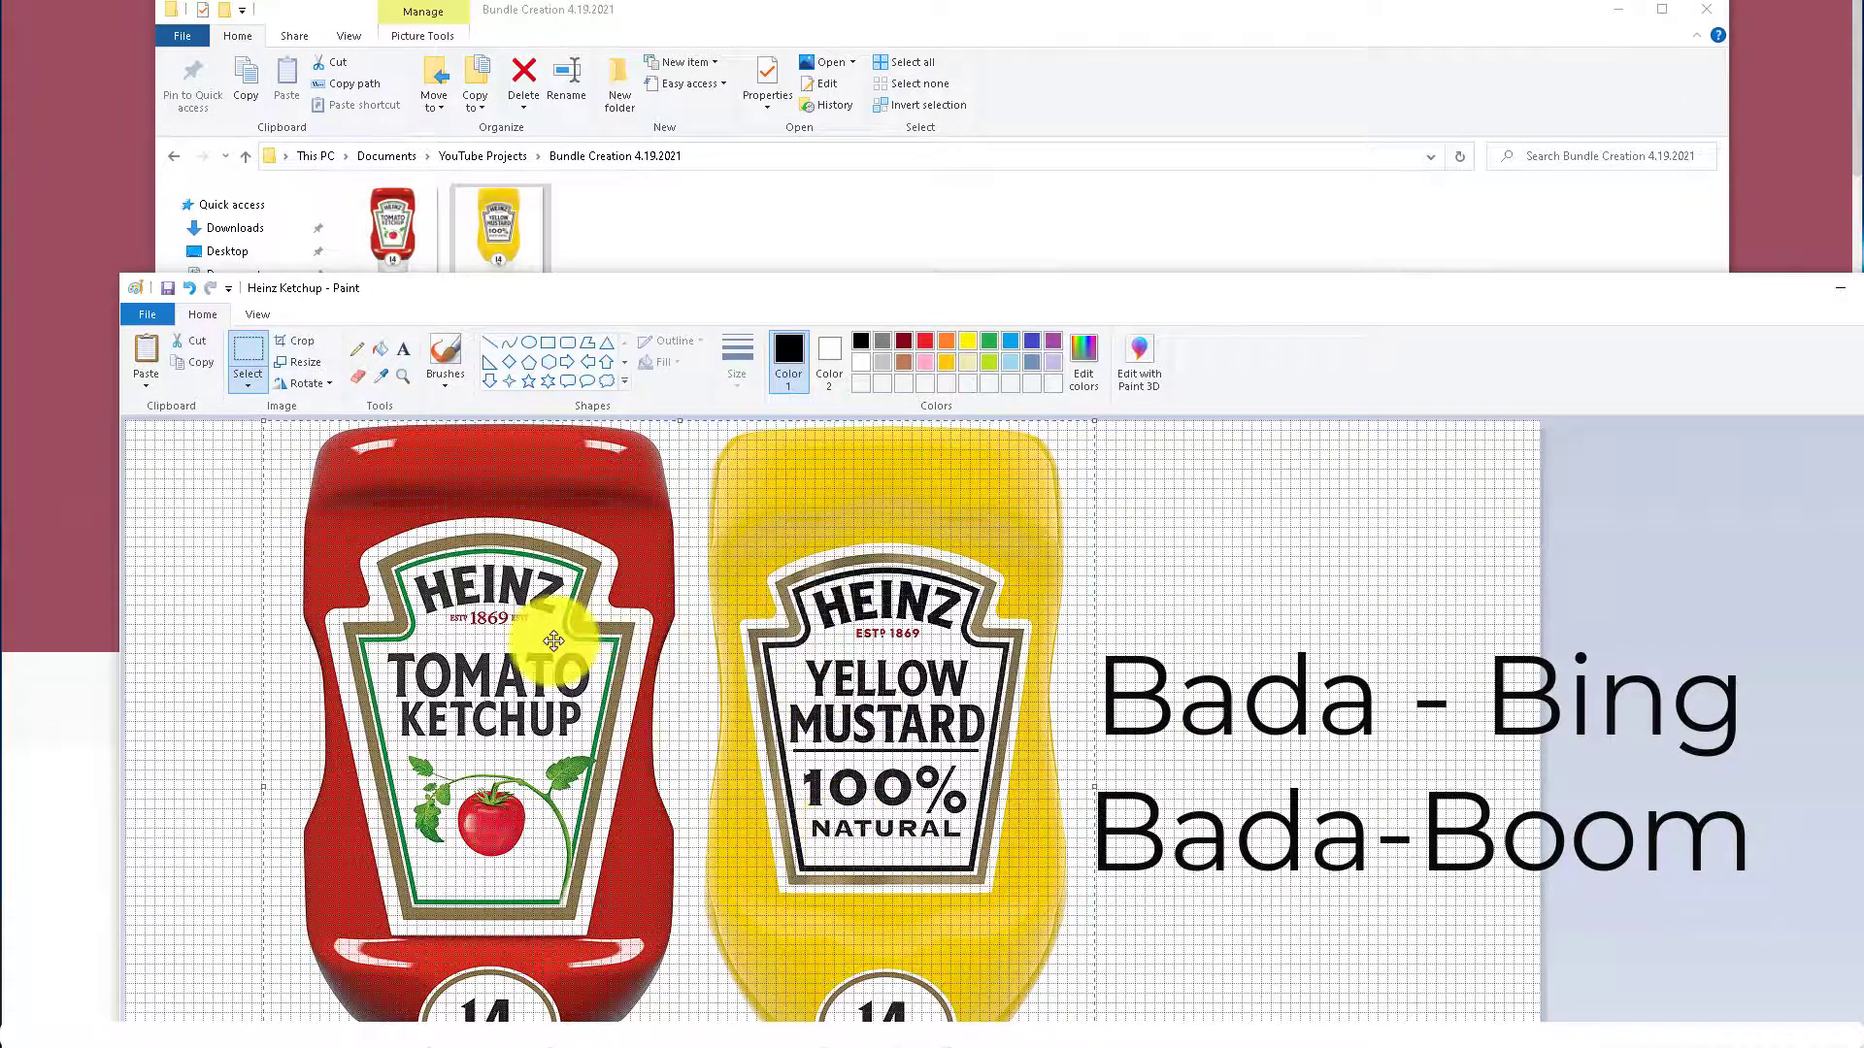
{"action": "left_click_drag", "start_coordinate": [522, 641], "coordinate": [386, 640]}
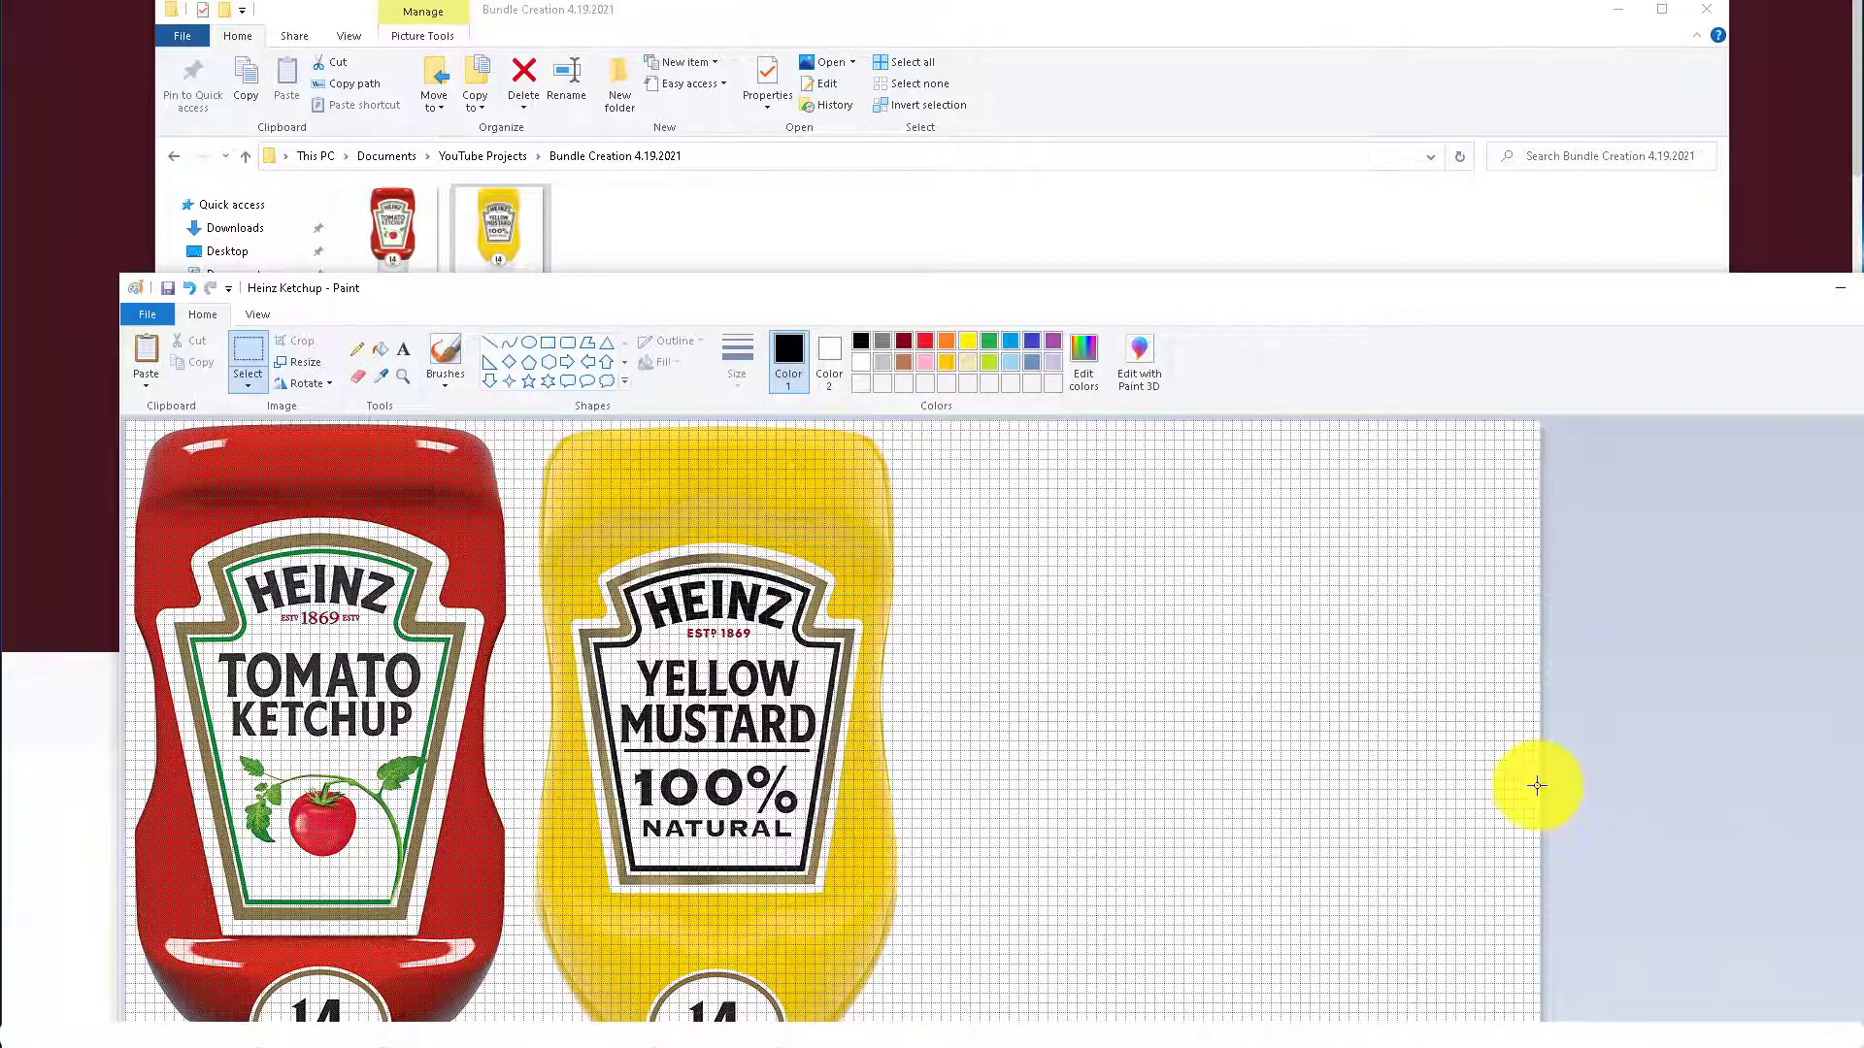
{"action": "left_click_drag", "start_coordinate": [1541, 786], "coordinate": [910, 861]}
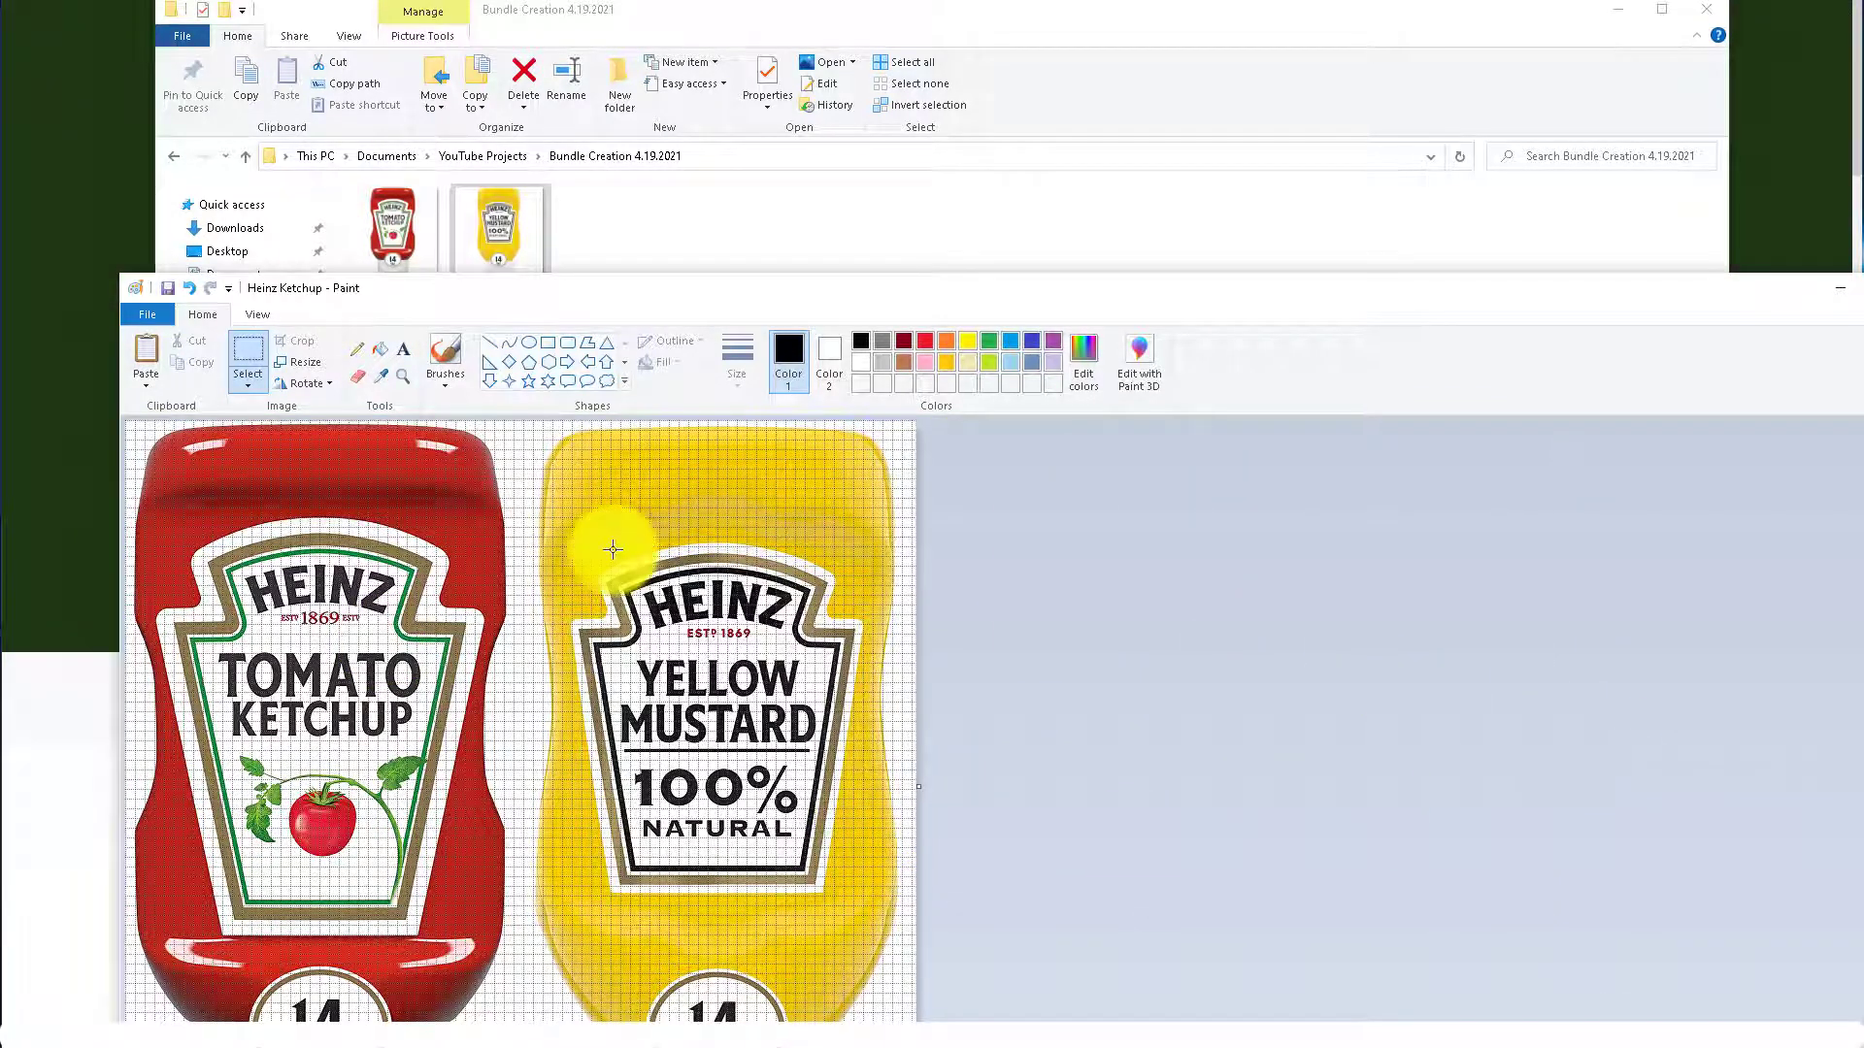
Save the combined picture as a JPEG file named Heinz Bundle.
{"action": "left_click", "coordinate": [147, 314]}
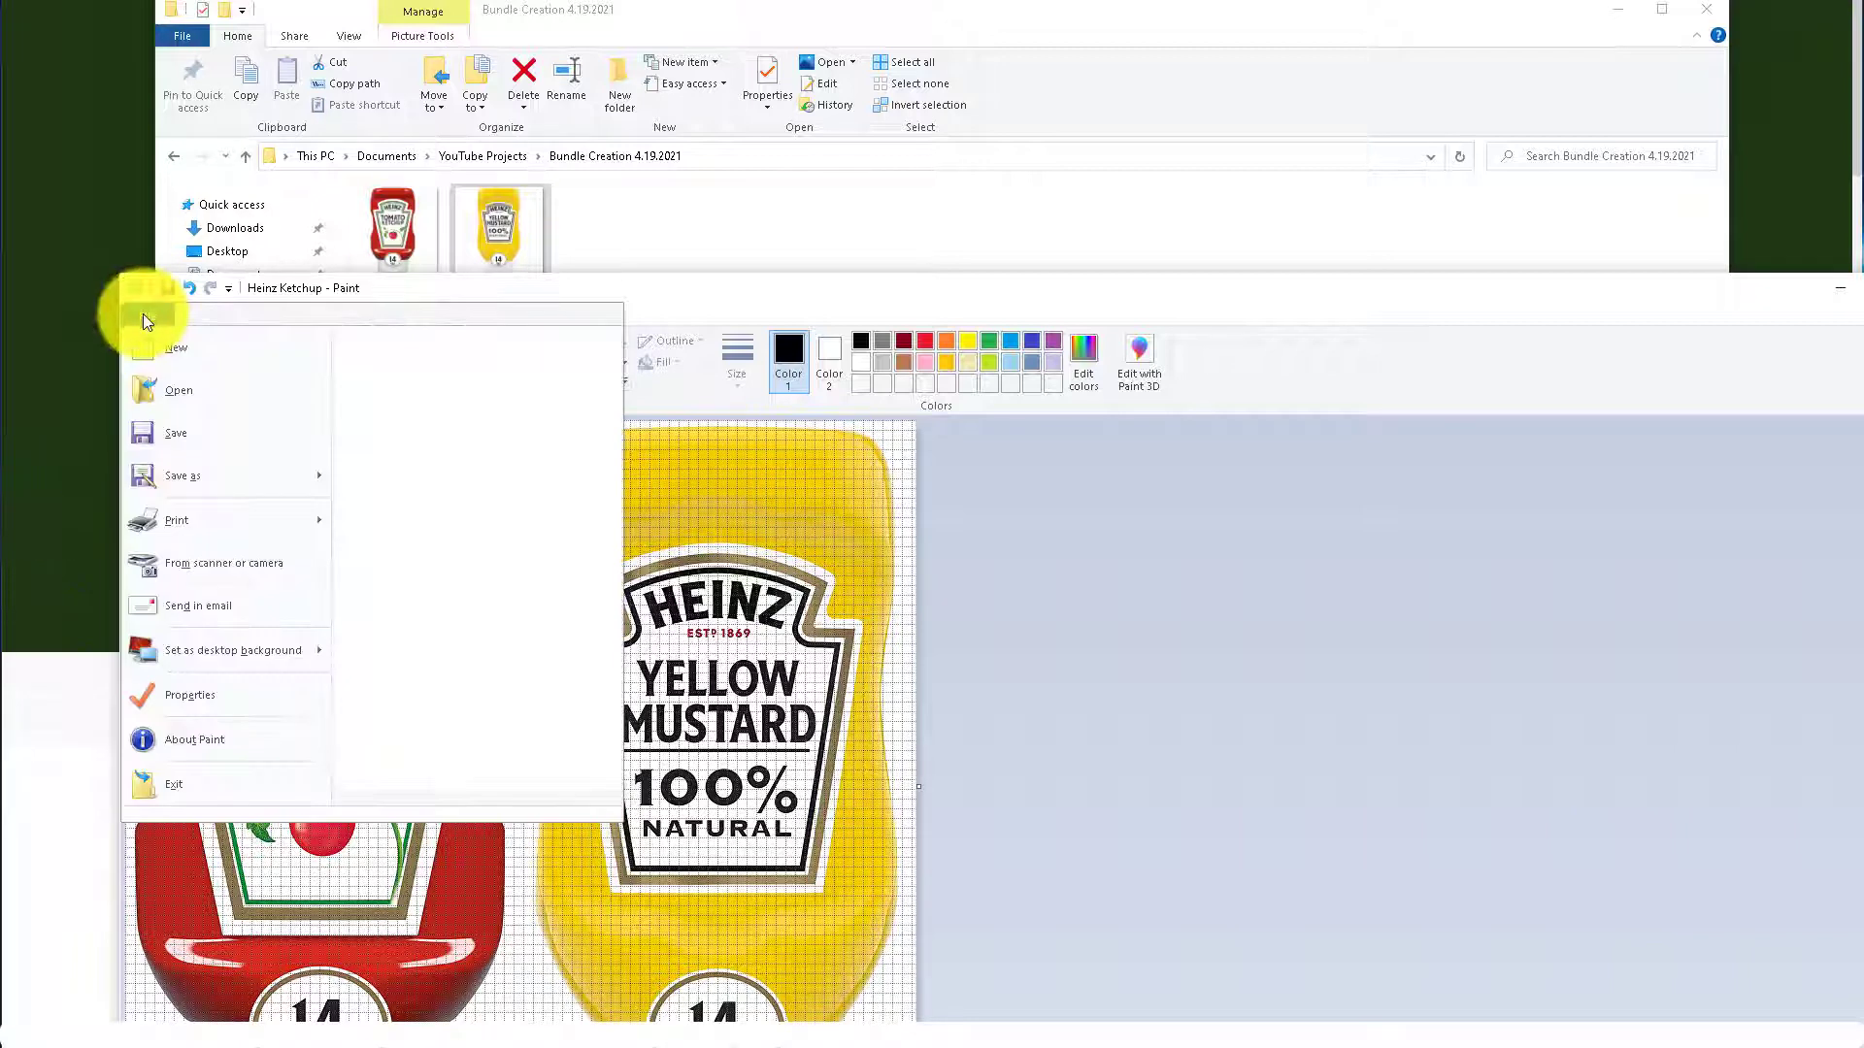
{"action": "mouse_move", "coordinate": [255, 489]}
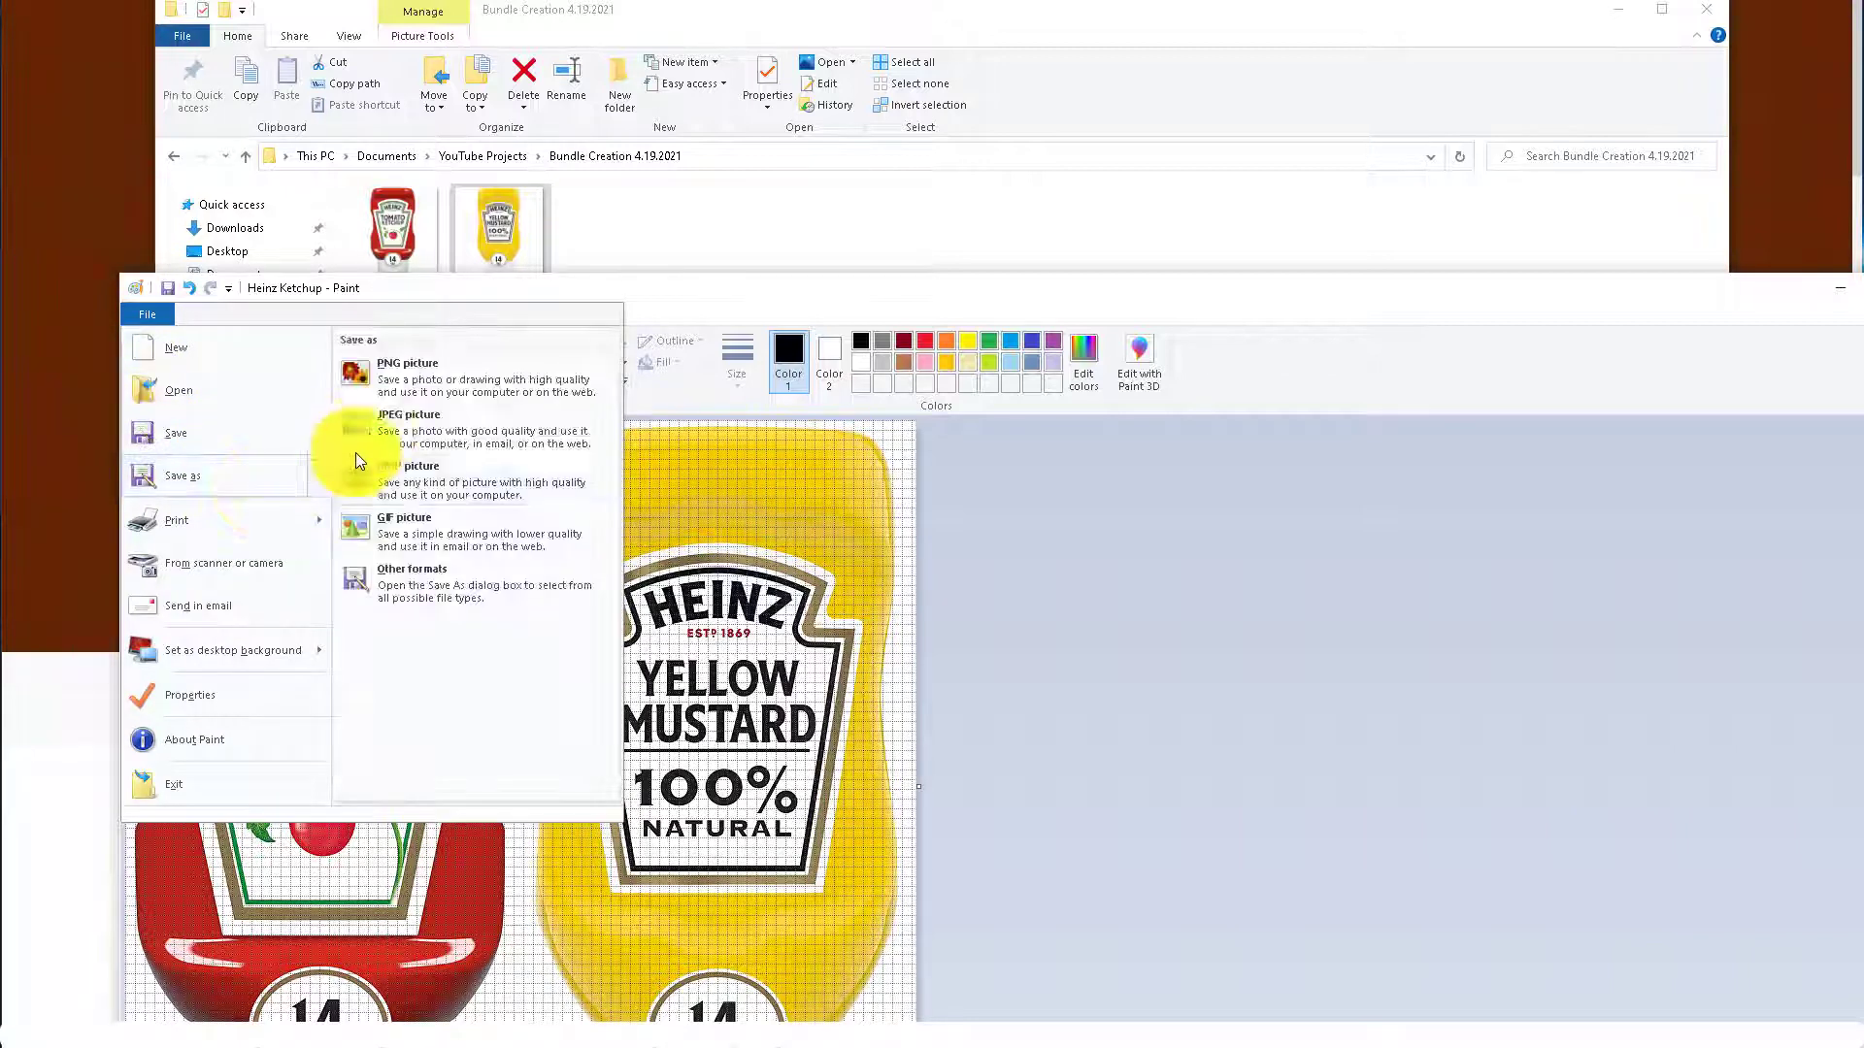
{"action": "left_click", "coordinate": [403, 423]}
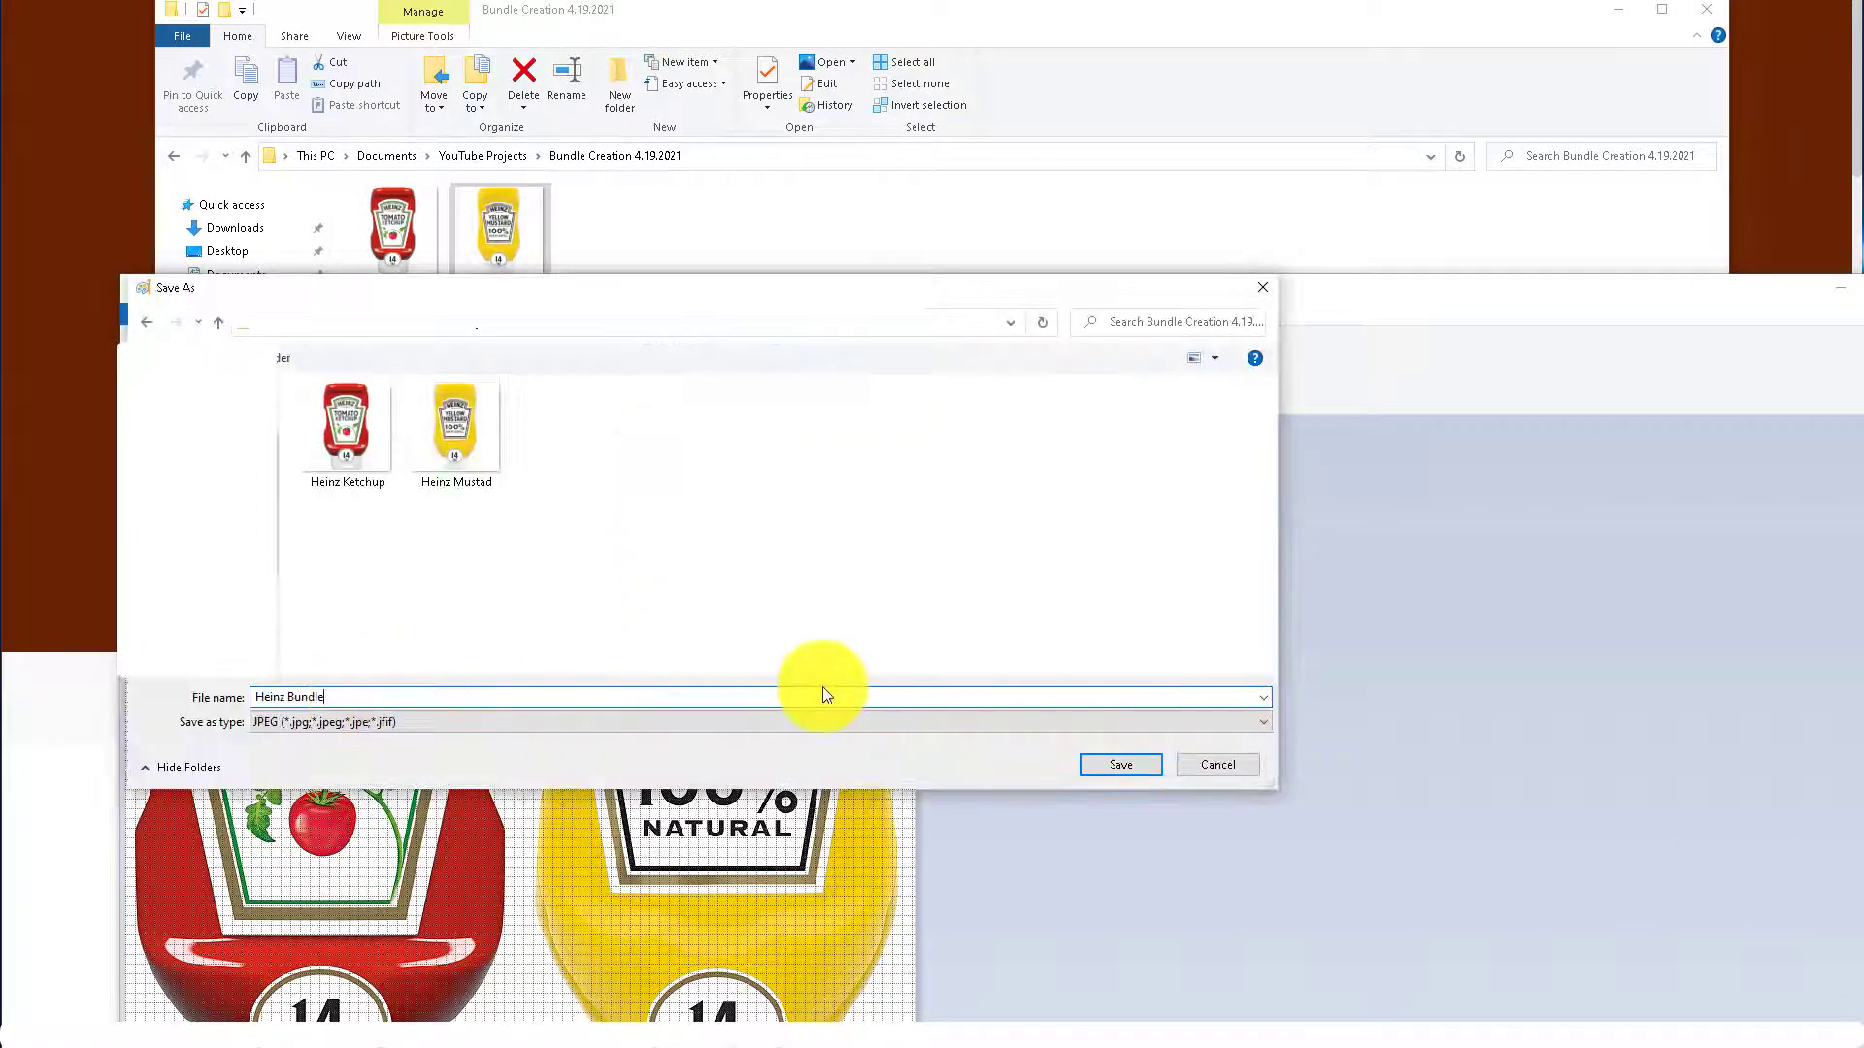
{"action": "left_click", "coordinate": [1126, 766]}
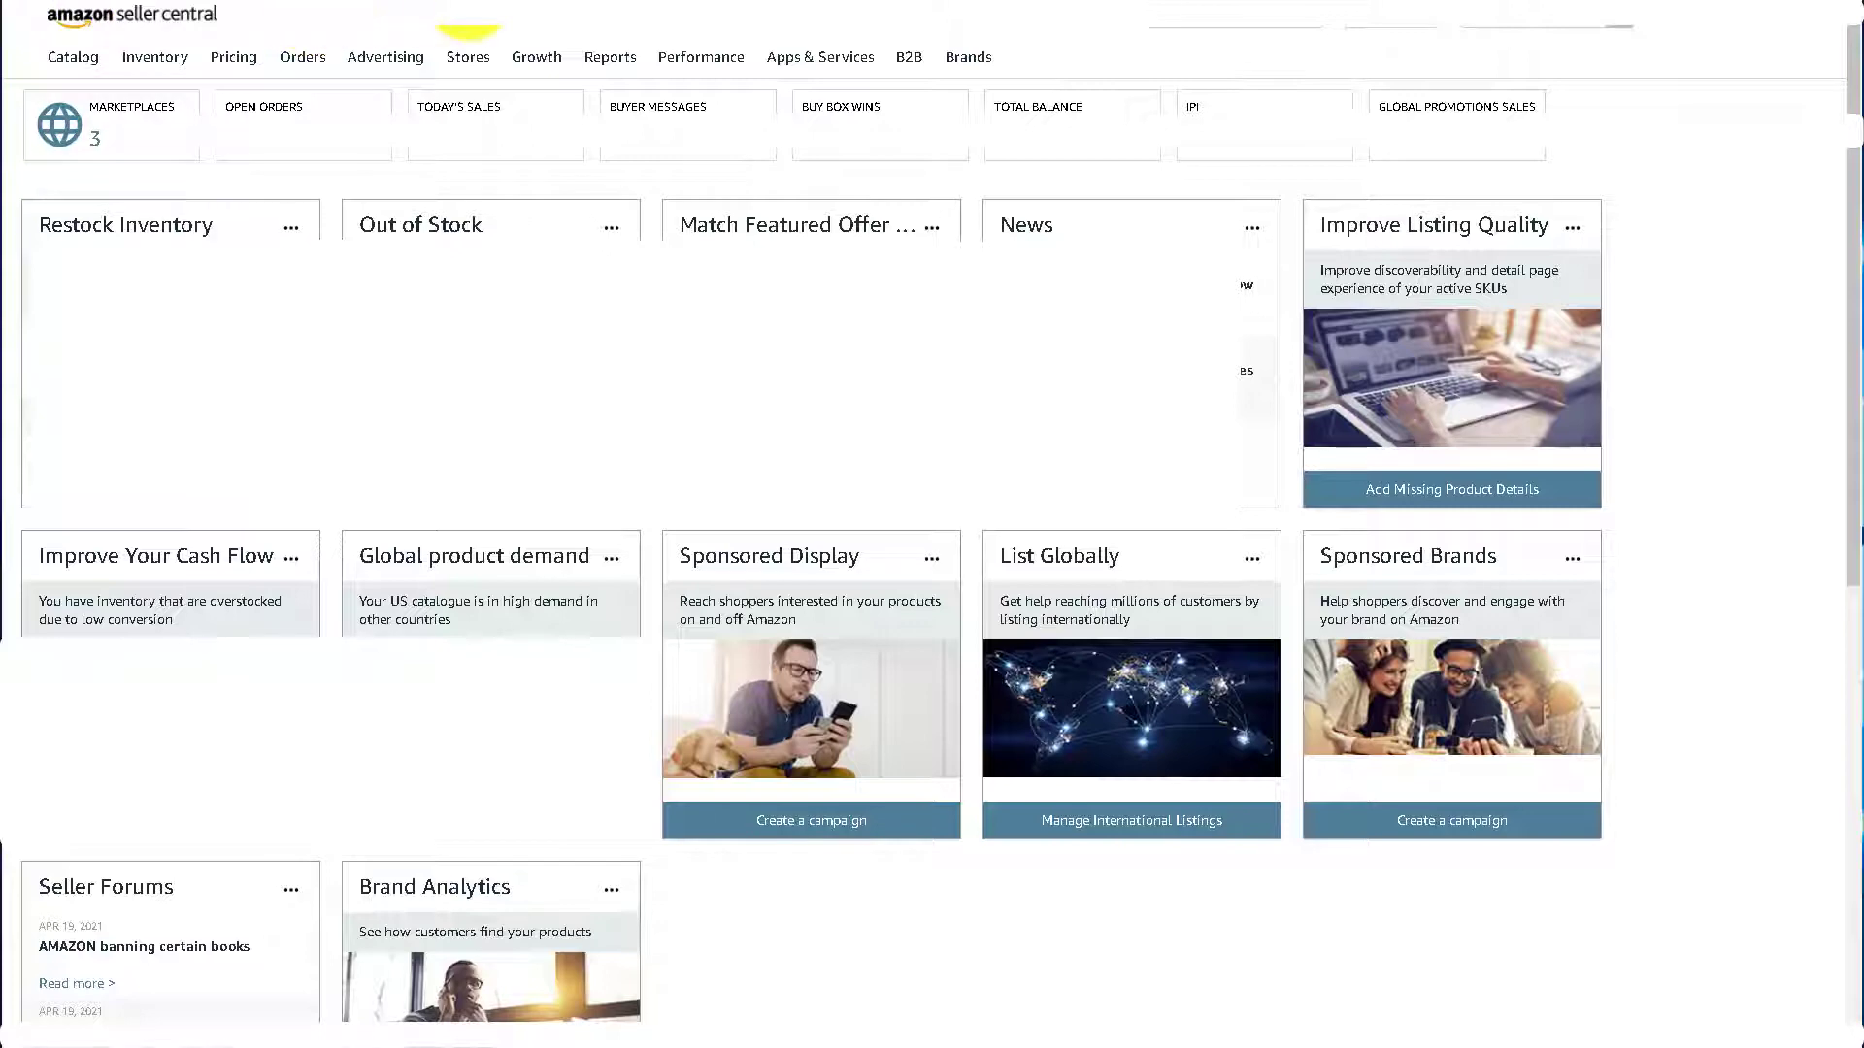
Switch to Amazon Seller Central and start adding a product not sold on Amazon.
{"action": "mouse_move", "coordinate": [78, 60]}
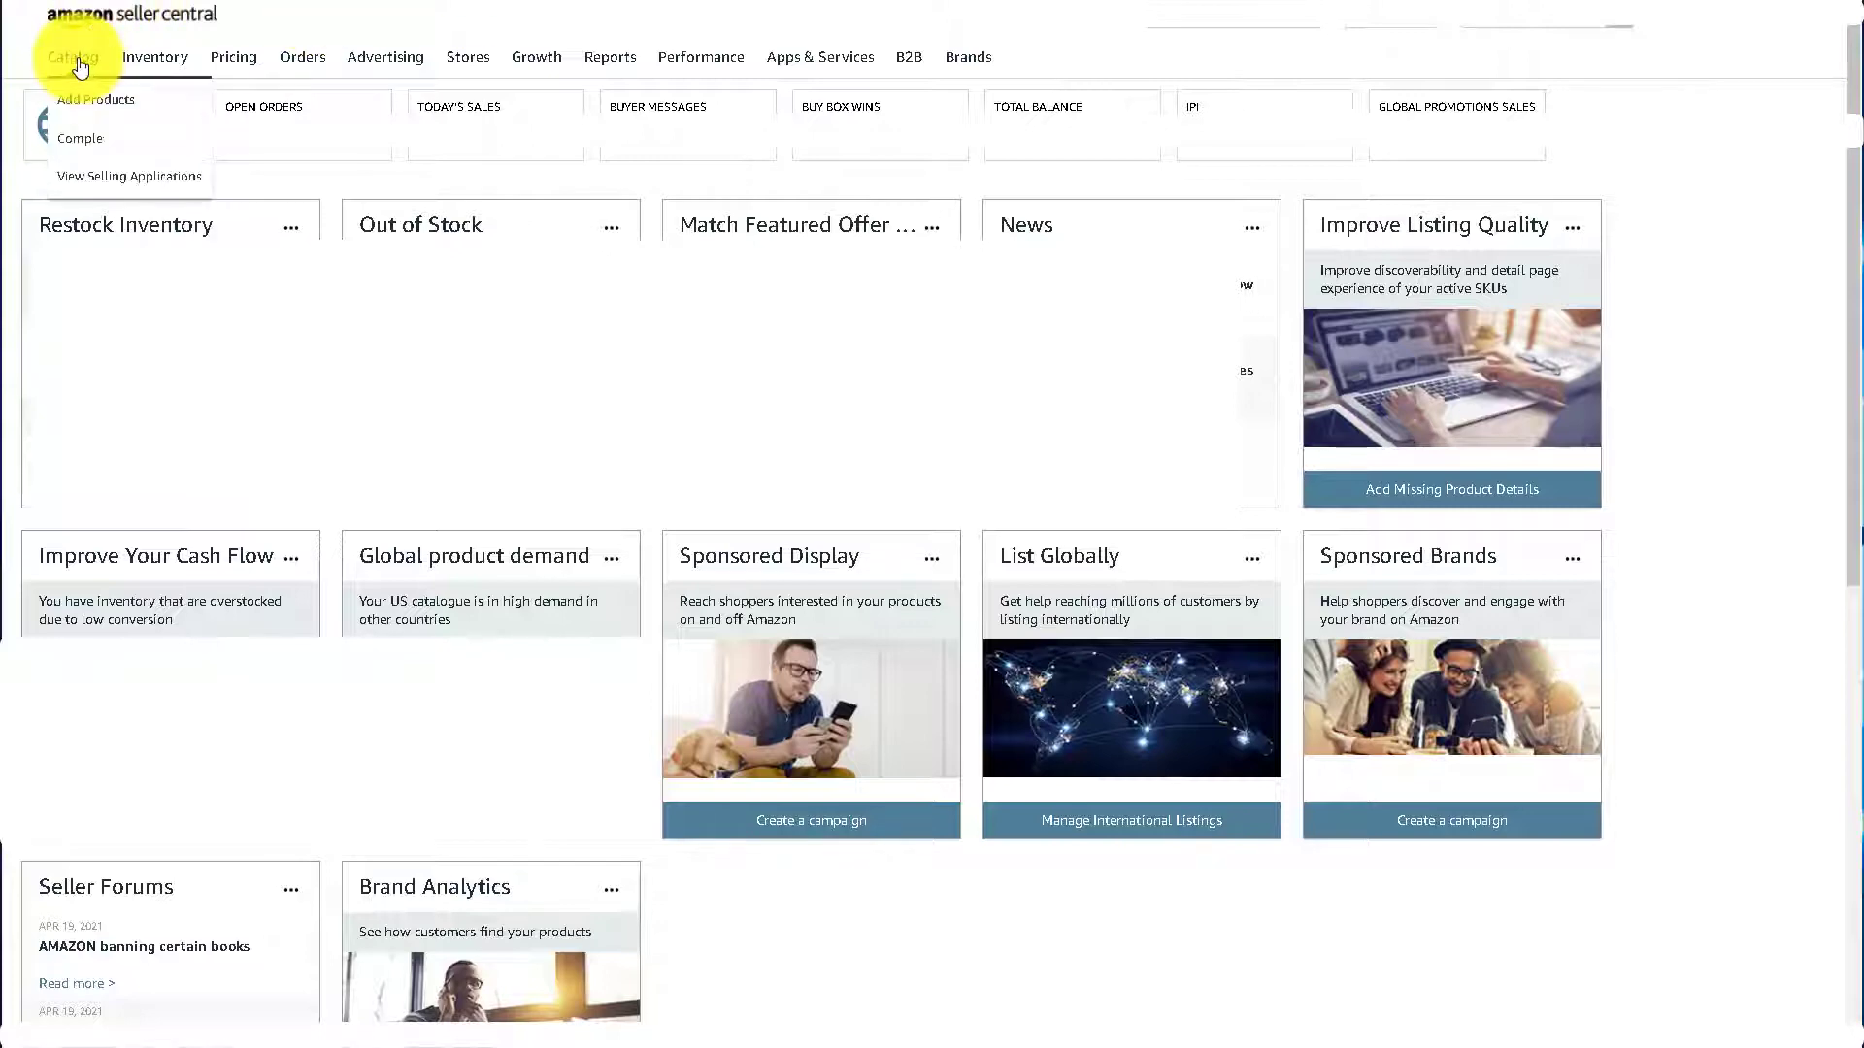
{"action": "left_click", "coordinate": [77, 109]}
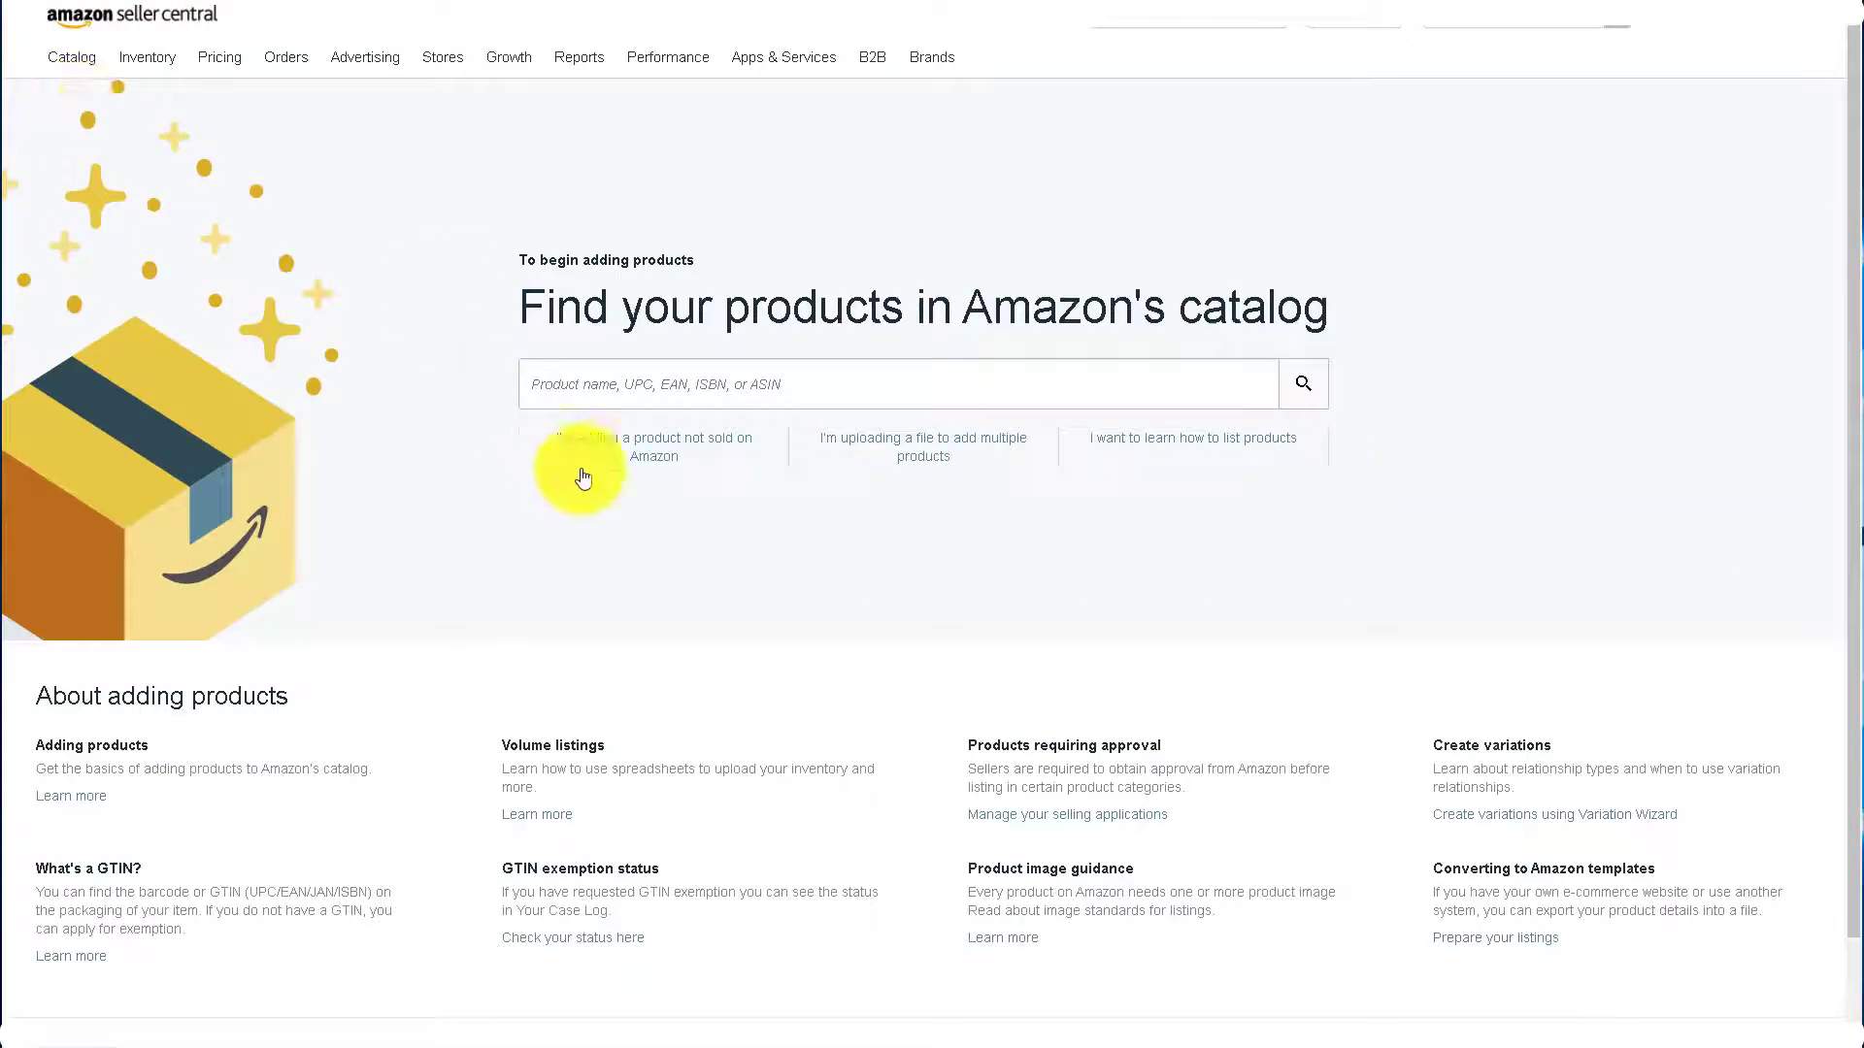
{"action": "left_click", "coordinate": [629, 458]}
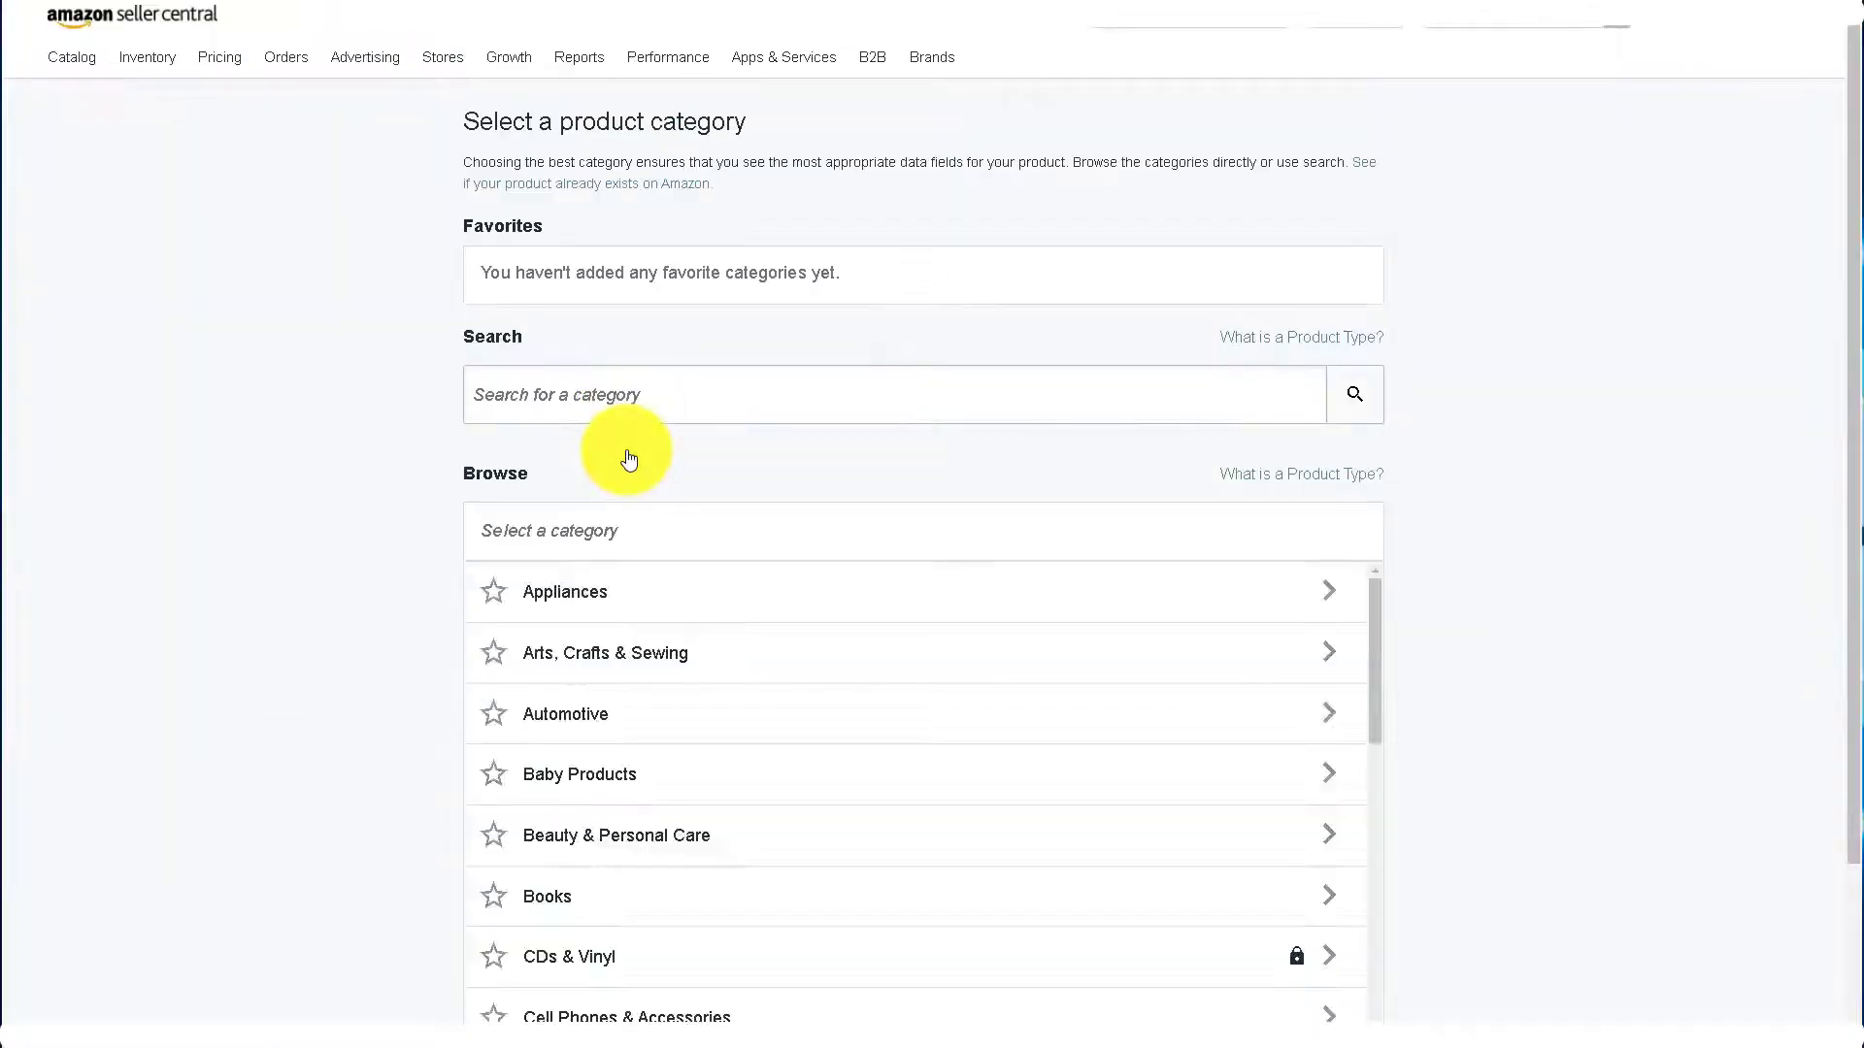
Search the product categories for ketchup and for mustard.
{"action": "left_click", "coordinate": [590, 396]}
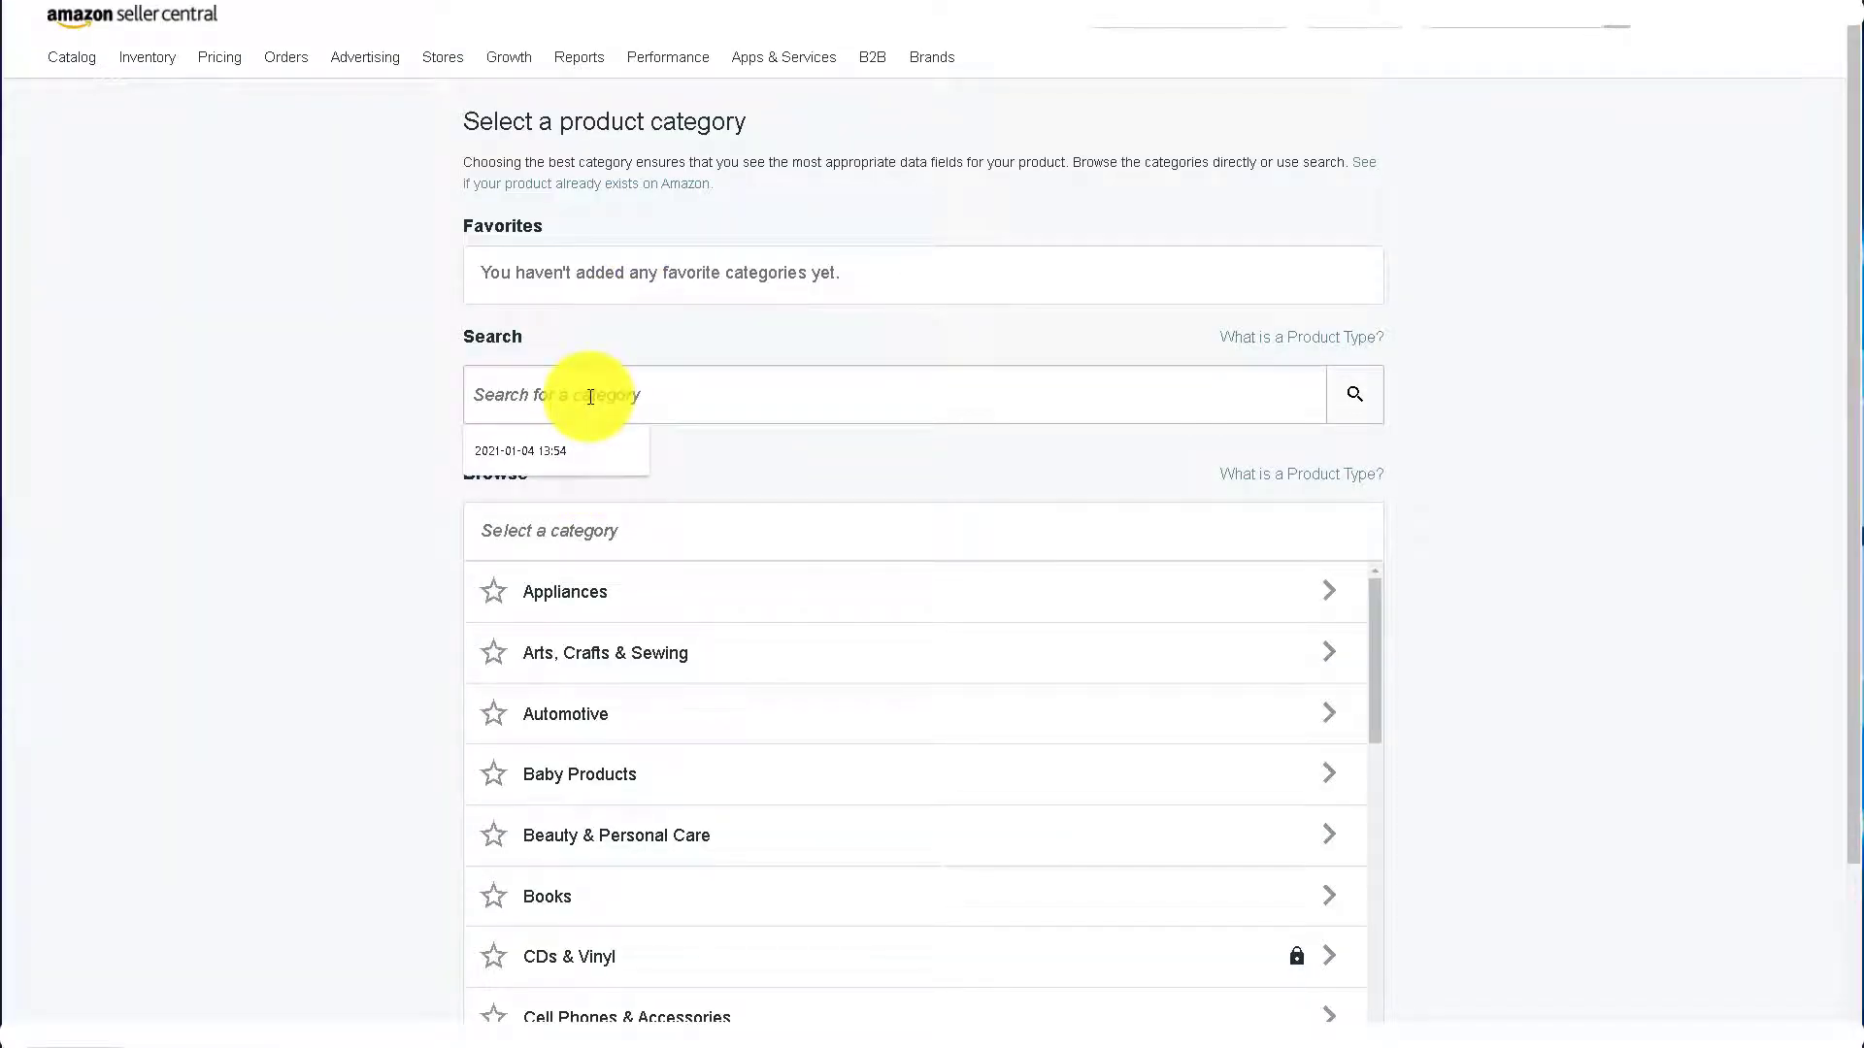
{"action": "type", "text": "ketchup"}
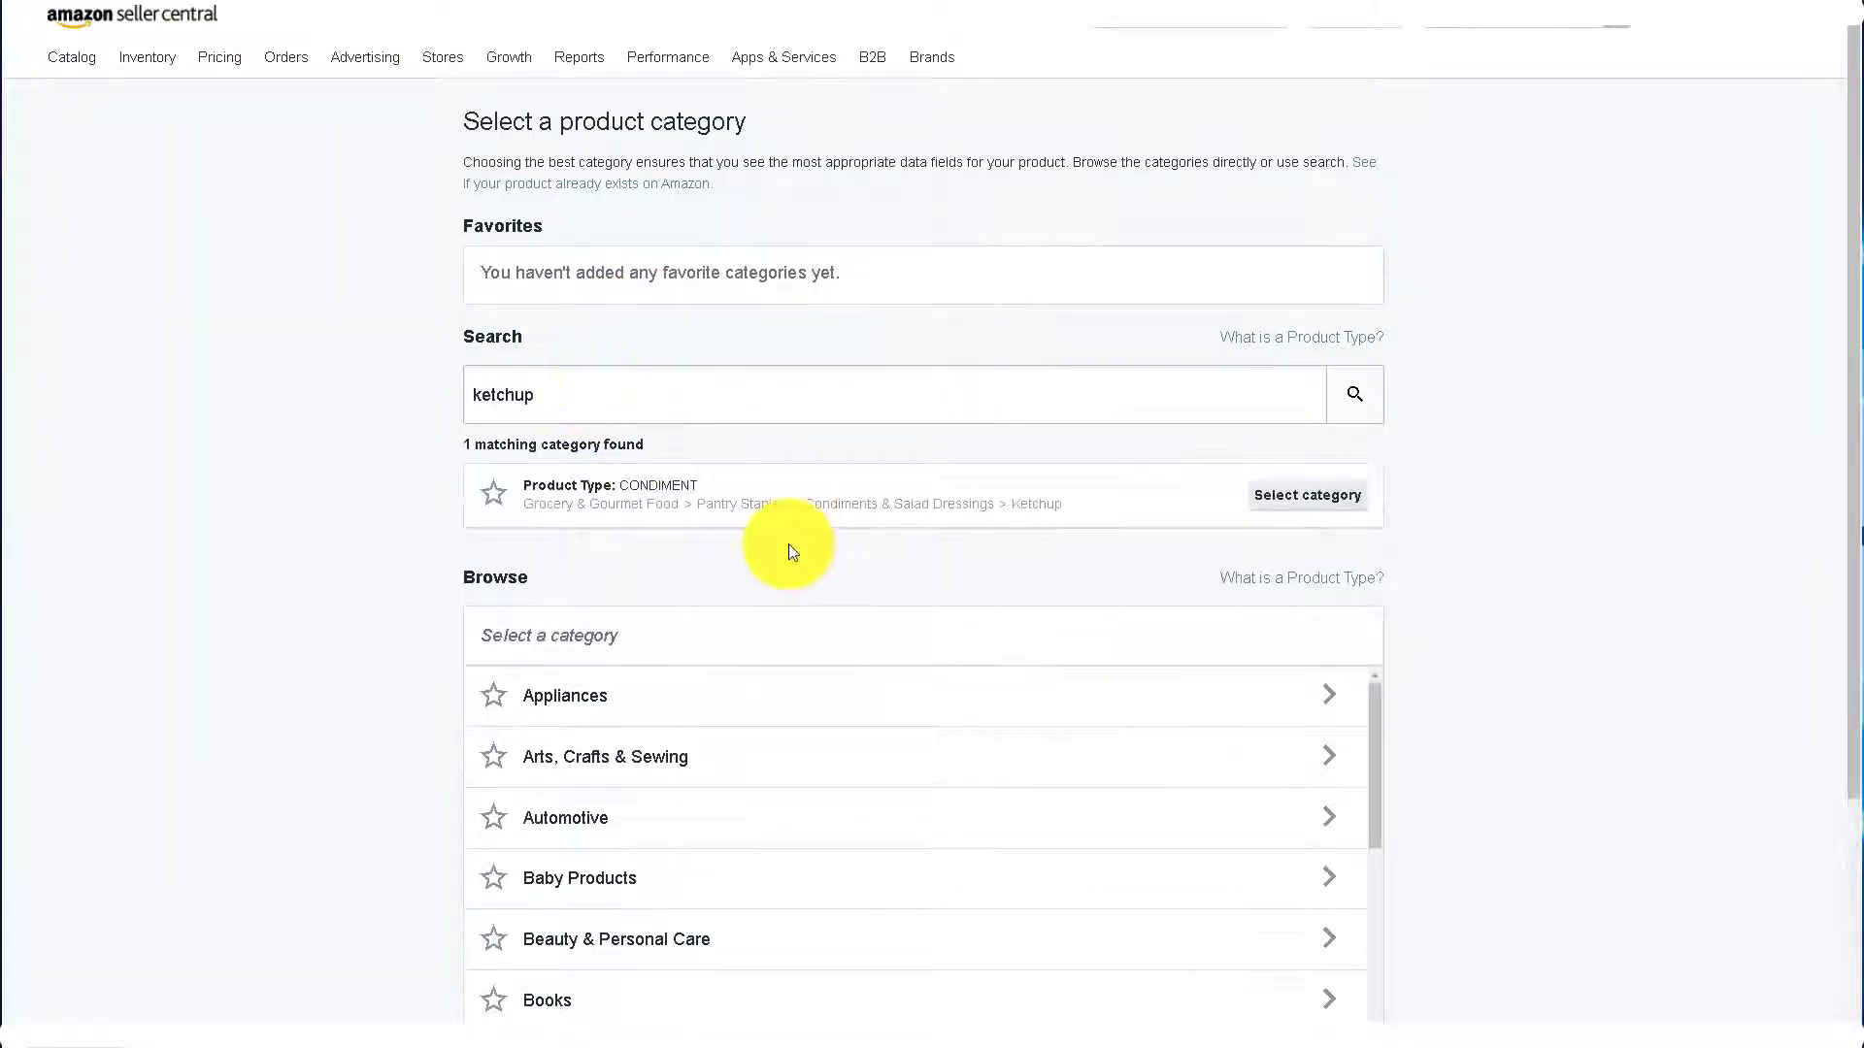
{"action": "double_click", "coordinate": [559, 406]}
{"action": "type", "text": "mustard"}
Search the categories for condiments and select the Condiment product type under Condiments & Salad Dressings > Ketchup.
{"action": "double_click", "coordinate": [562, 411]}
{"action": "key", "text": "BackSpace"}
{"action": "type", "text": "condiments"}
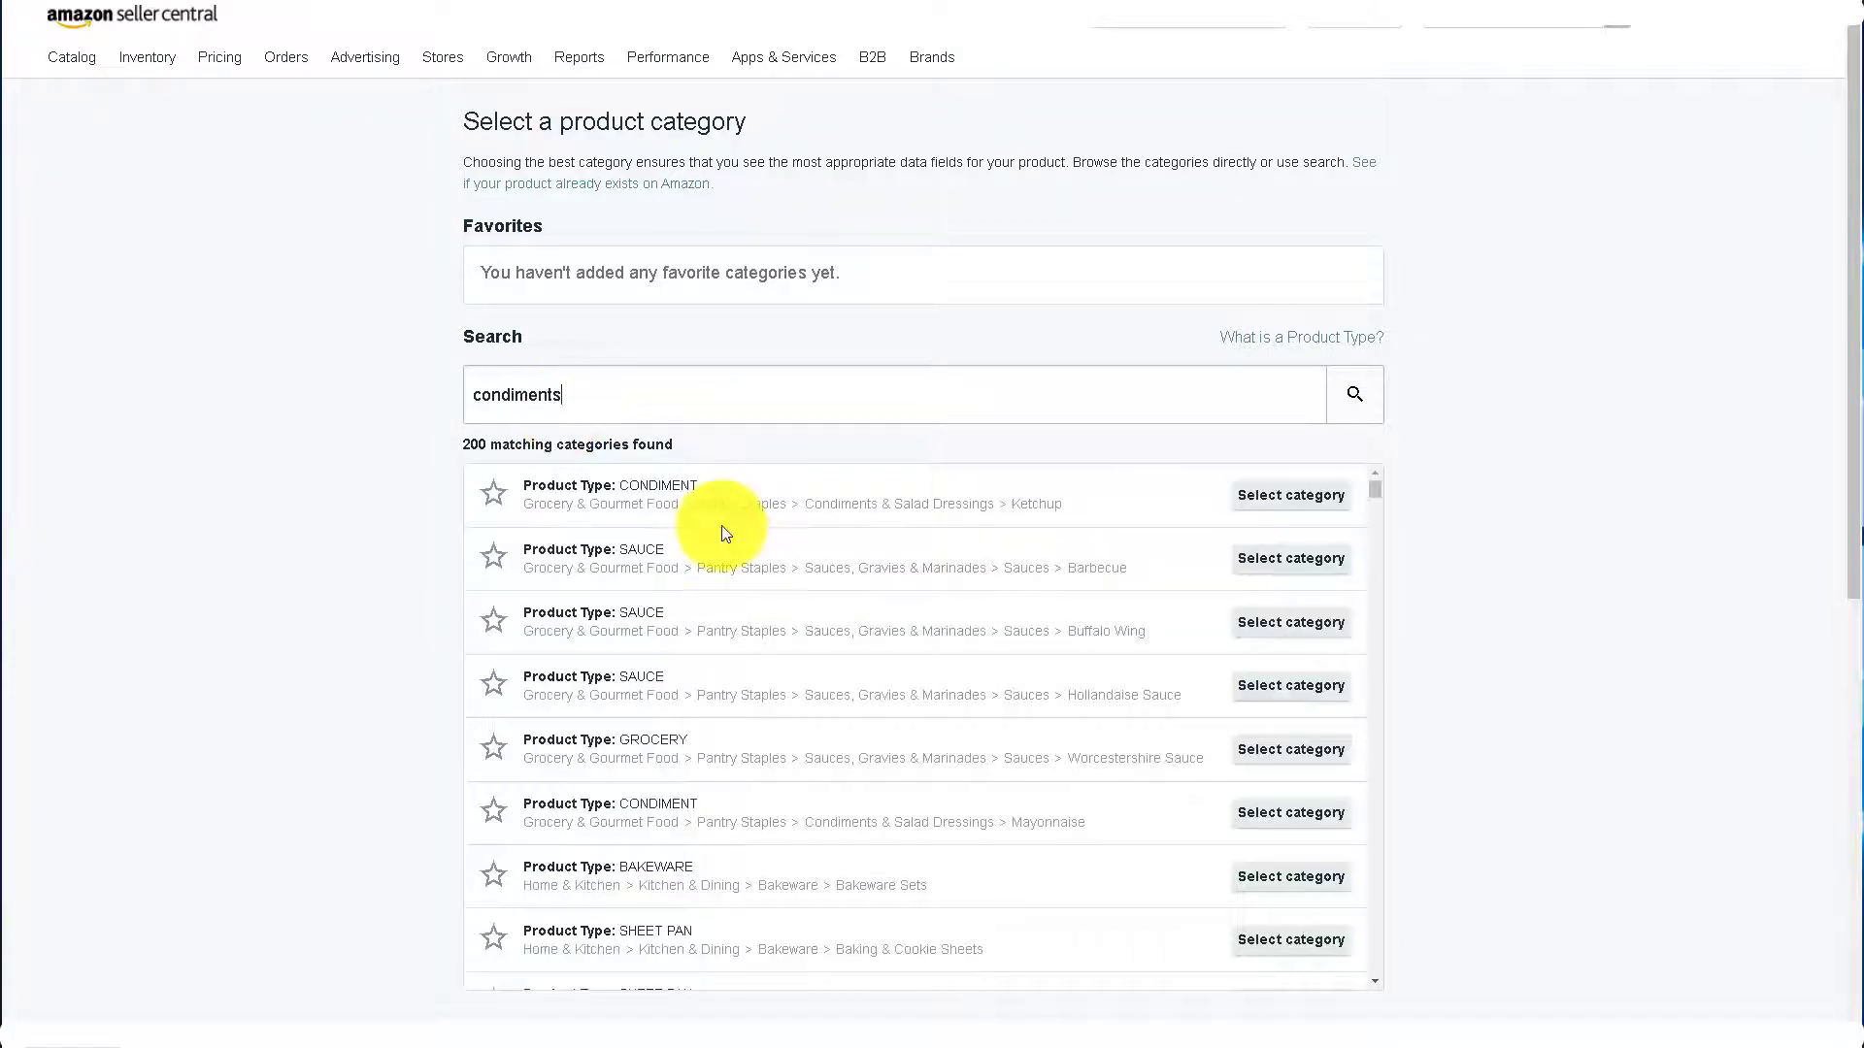
{"action": "scroll", "coordinate": [724, 528], "scroll_direction": "down", "scroll_amount": 10}
{"action": "scroll", "coordinate": [790, 741], "scroll_direction": "up", "scroll_amount": 10}
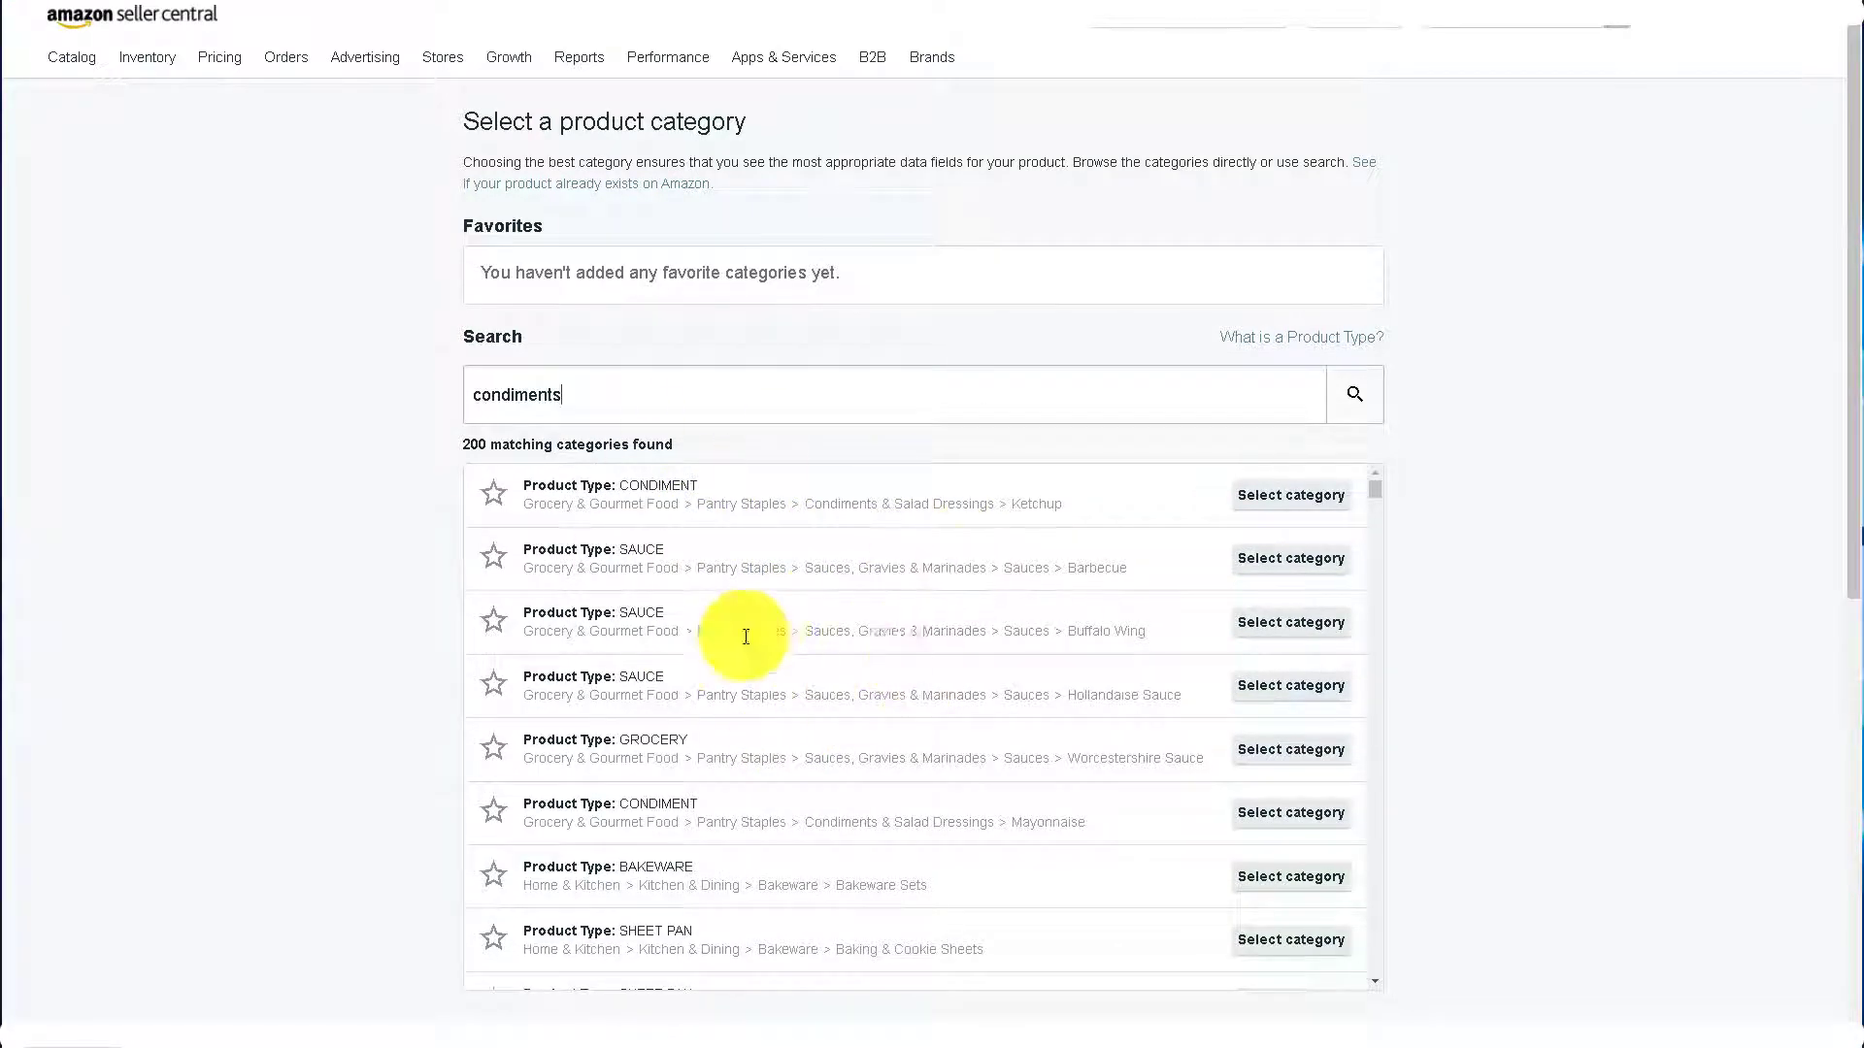
{"action": "left_click", "coordinate": [1299, 492]}
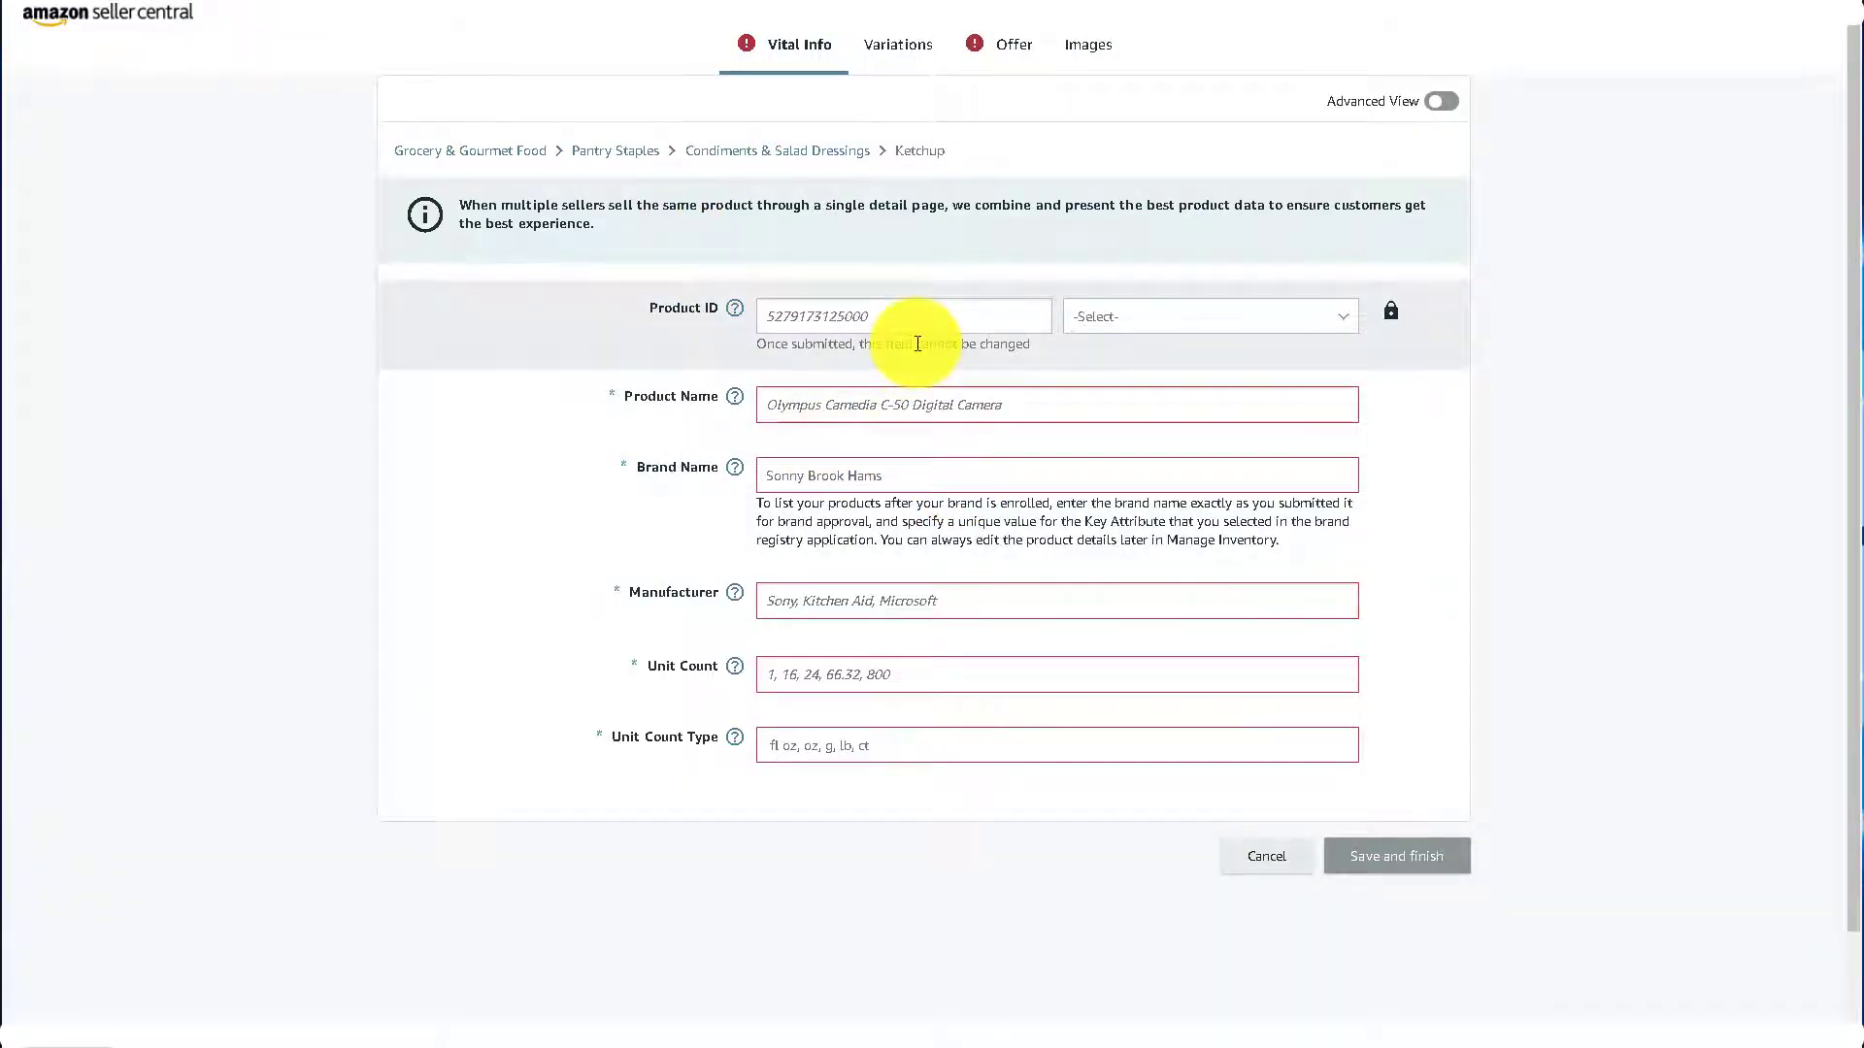
Turn on Advanced View for the listing and set the product ID type to GTIN.
{"action": "left_click", "coordinate": [1442, 102]}
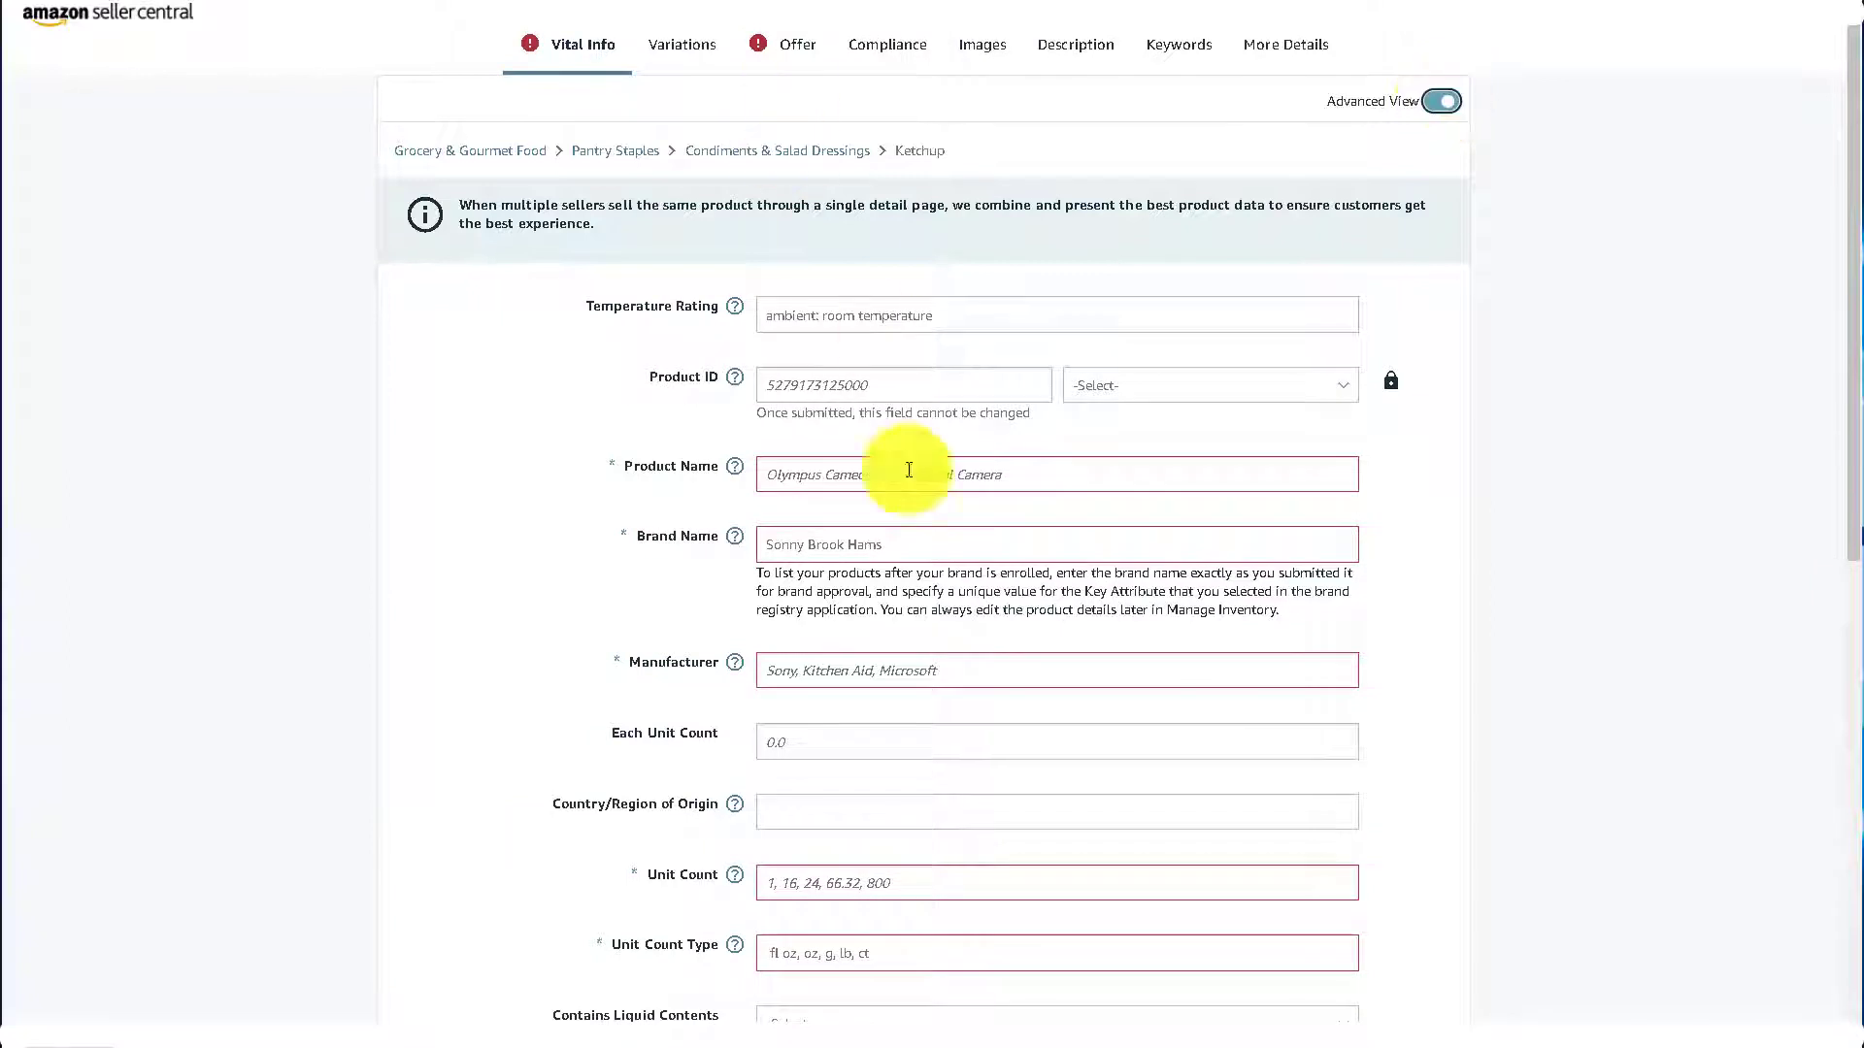
{"action": "left_click", "coordinate": [987, 380]}
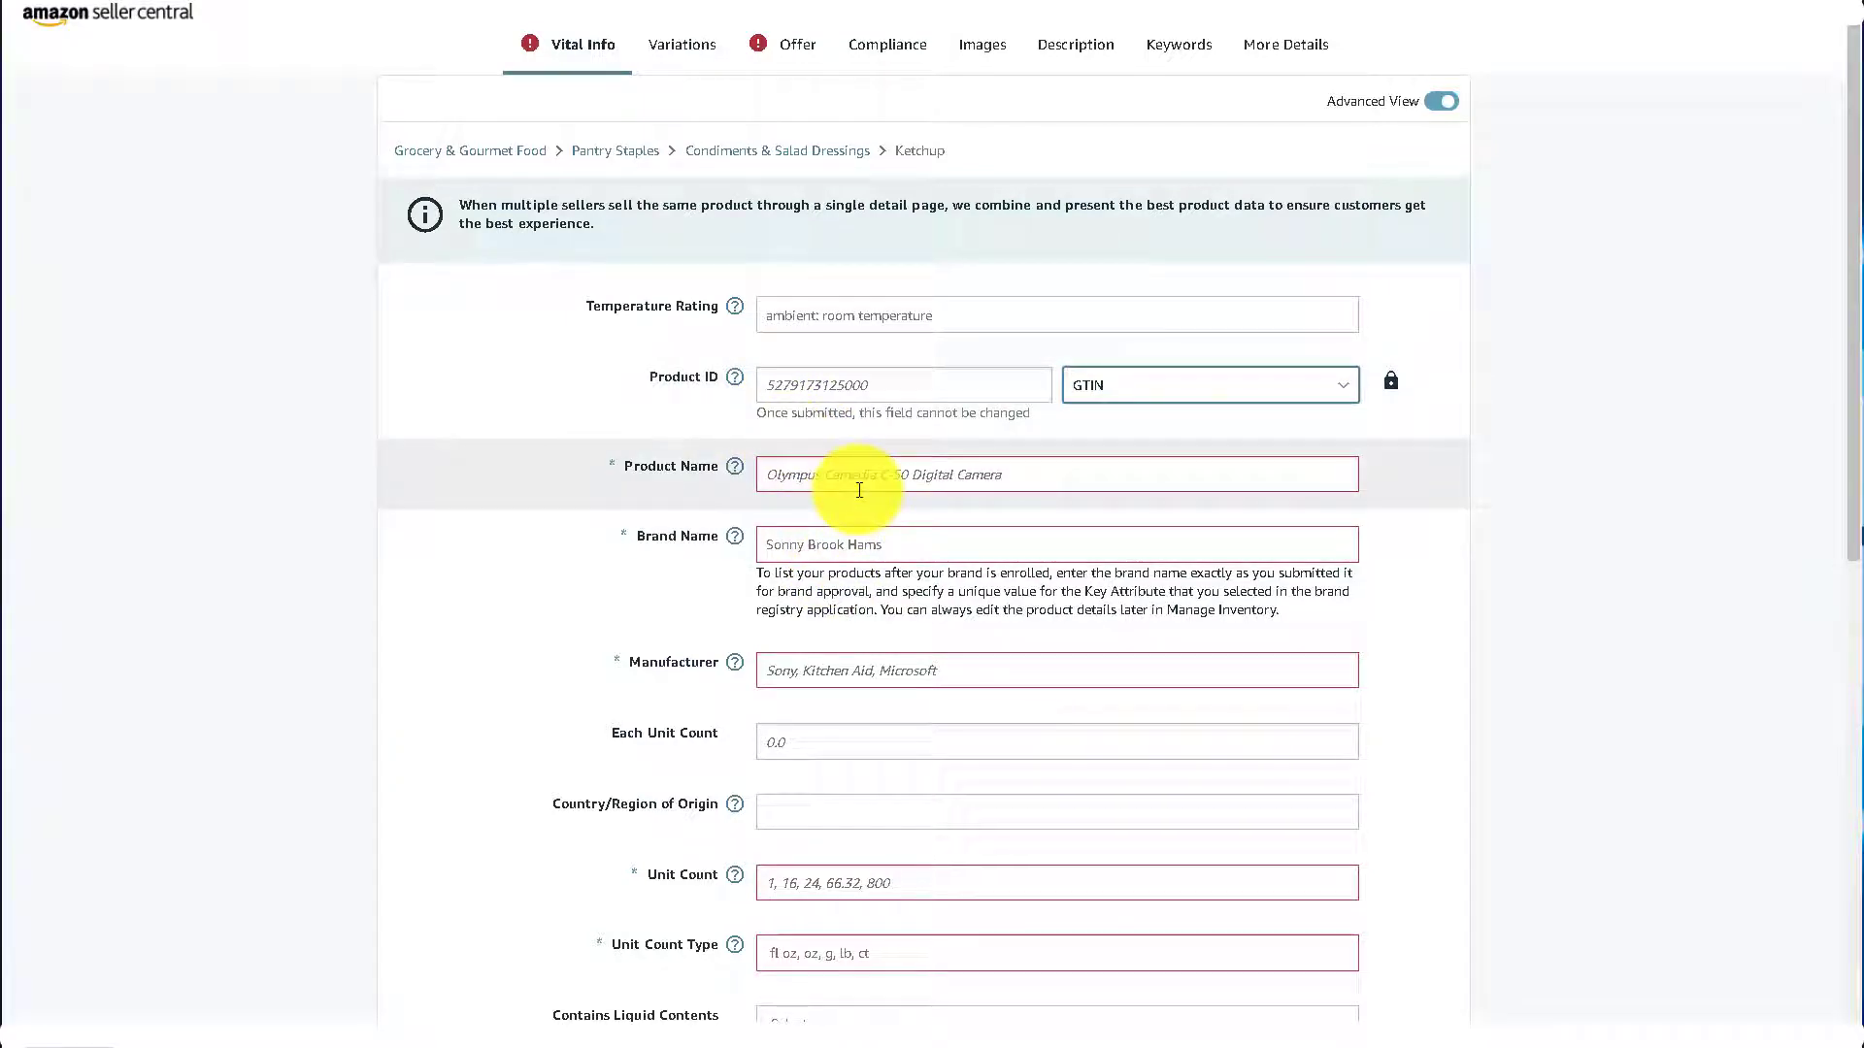
Set the product name to "Heinz Tomato Ketchup and Heinz Yellow Mustard Bundle | 14 oz Bottle Each".
{"action": "left_click", "coordinate": [859, 490]}
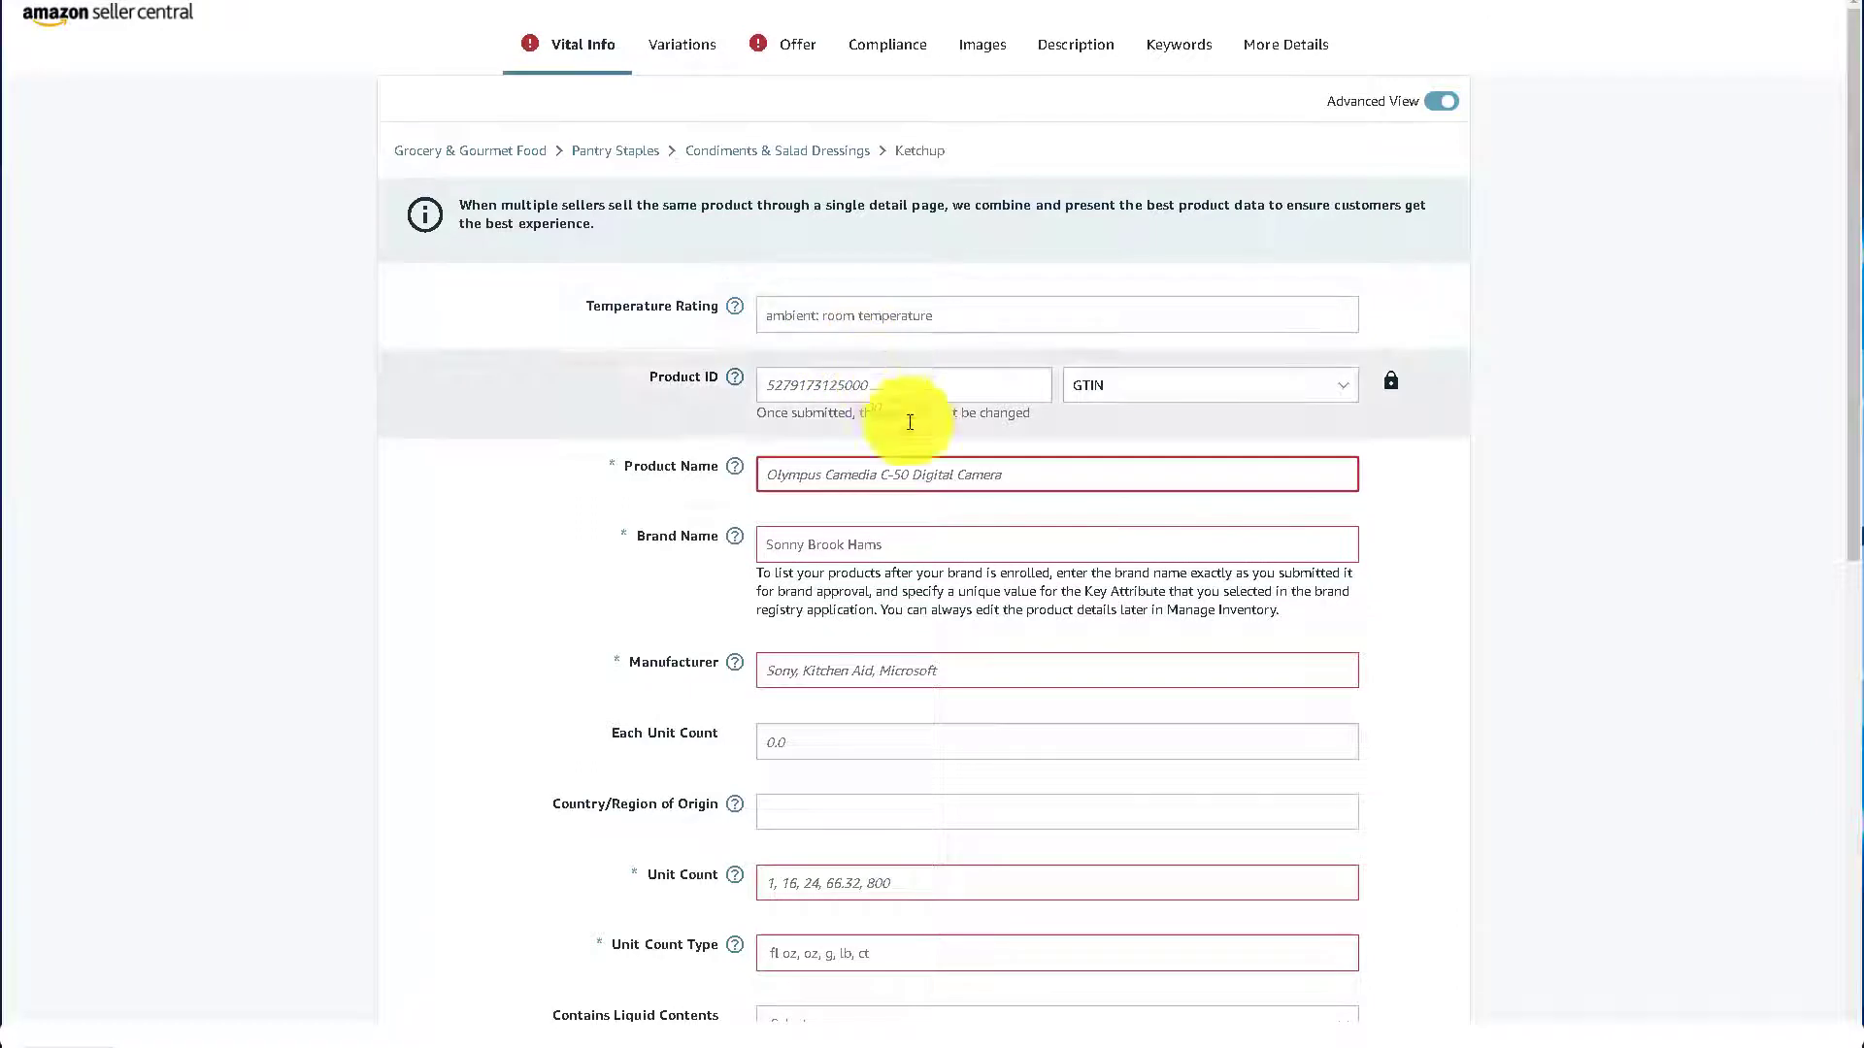
{"action": "left_click", "coordinate": [909, 474]}
{"action": "type", "text": "Heinz Tomato Ketchup and Heinz Yellow Mustard Bundle | 14 oz Bottle Each"}
Enter Heinz as both the brand name and the manufacturer.
{"action": "left_click", "coordinate": [871, 546]}
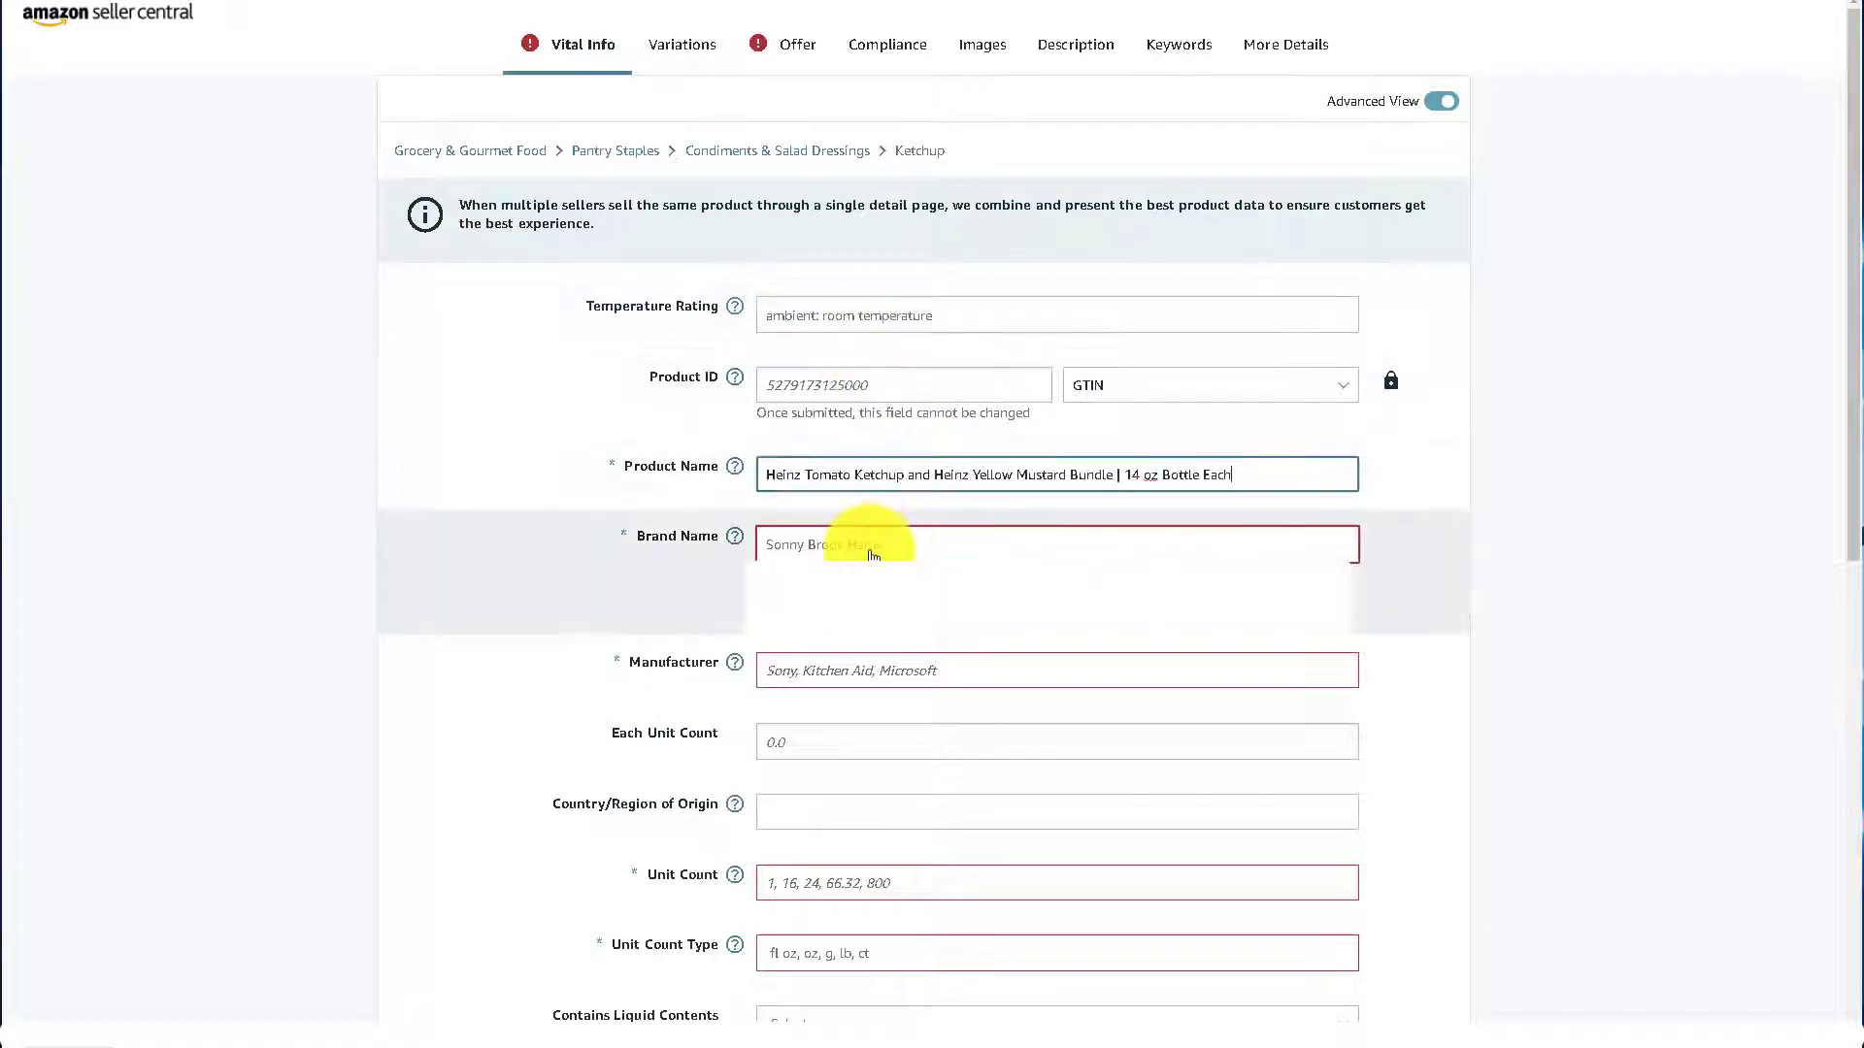
{"action": "type", "text": "Heinz"}
{"action": "left_click_drag", "start_coordinate": [869, 553], "coordinate": [770, 541]}
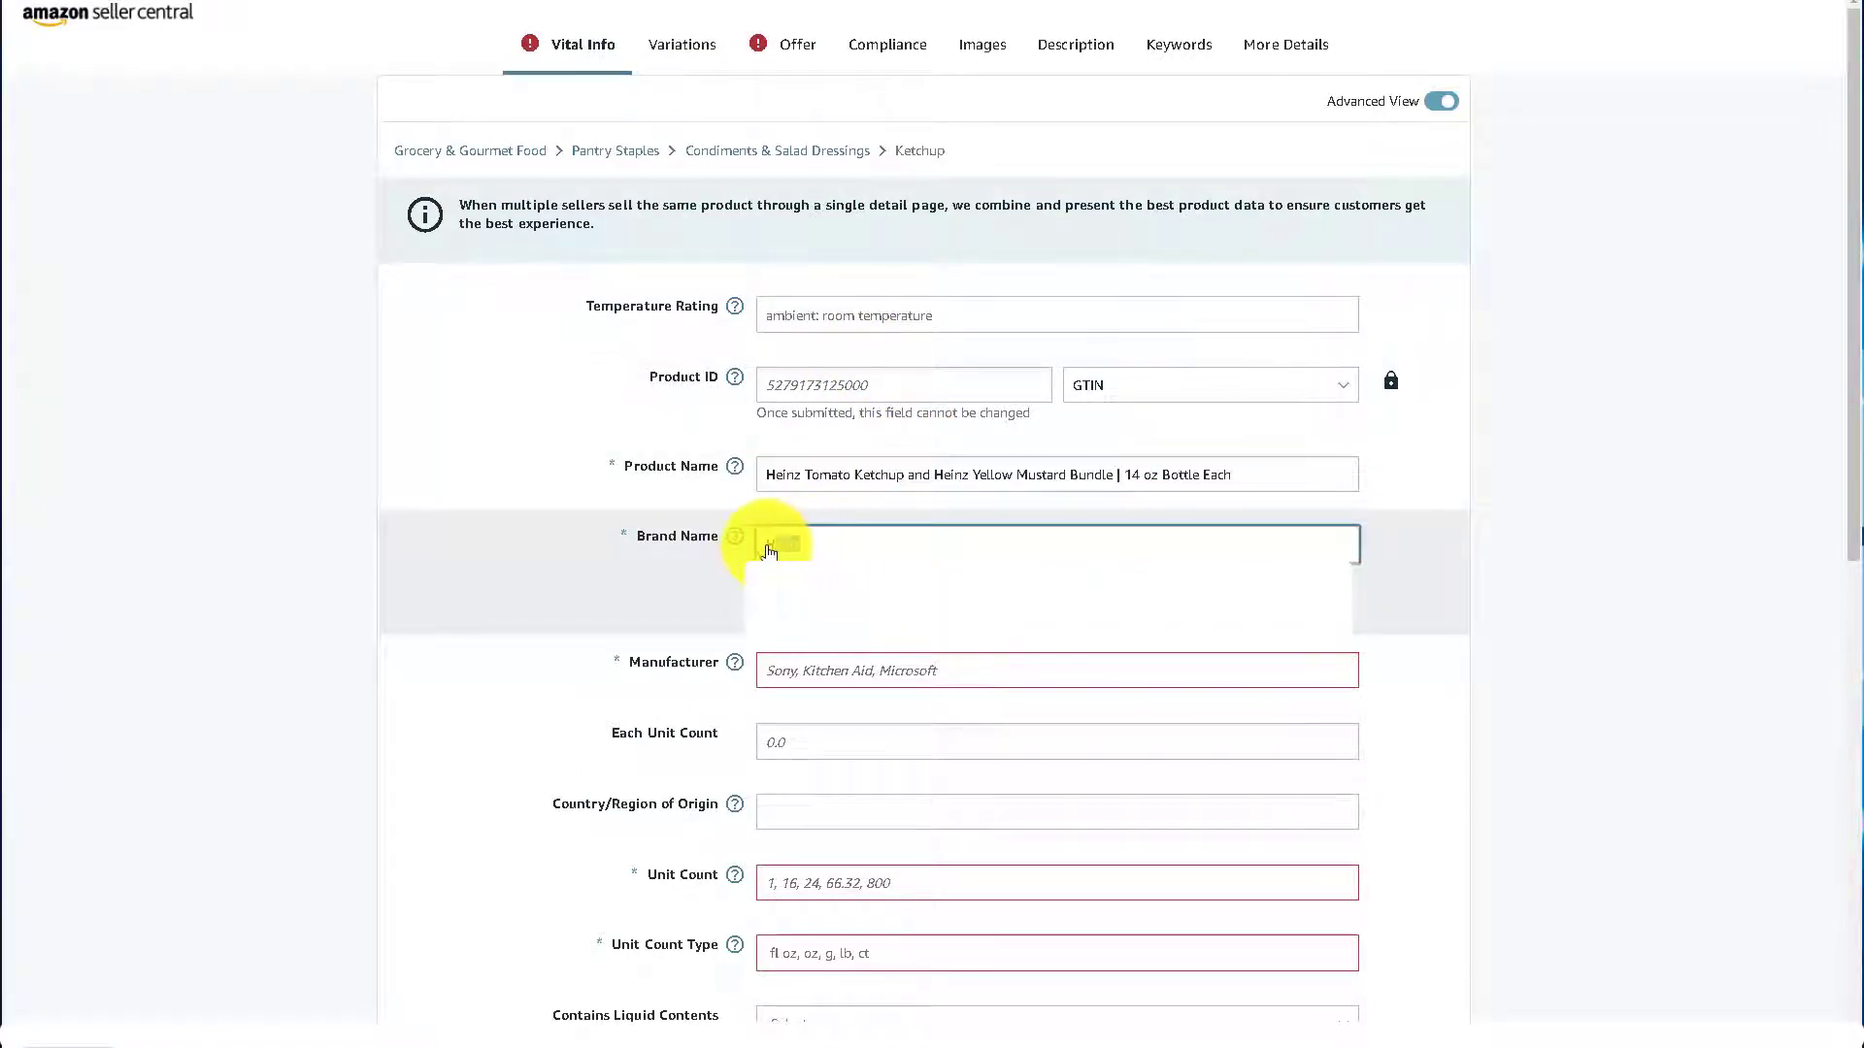
{"action": "key", "text": "ctrl+c"}
{"action": "left_click", "coordinate": [841, 677]}
{"action": "key", "text": "ctrl+v"}
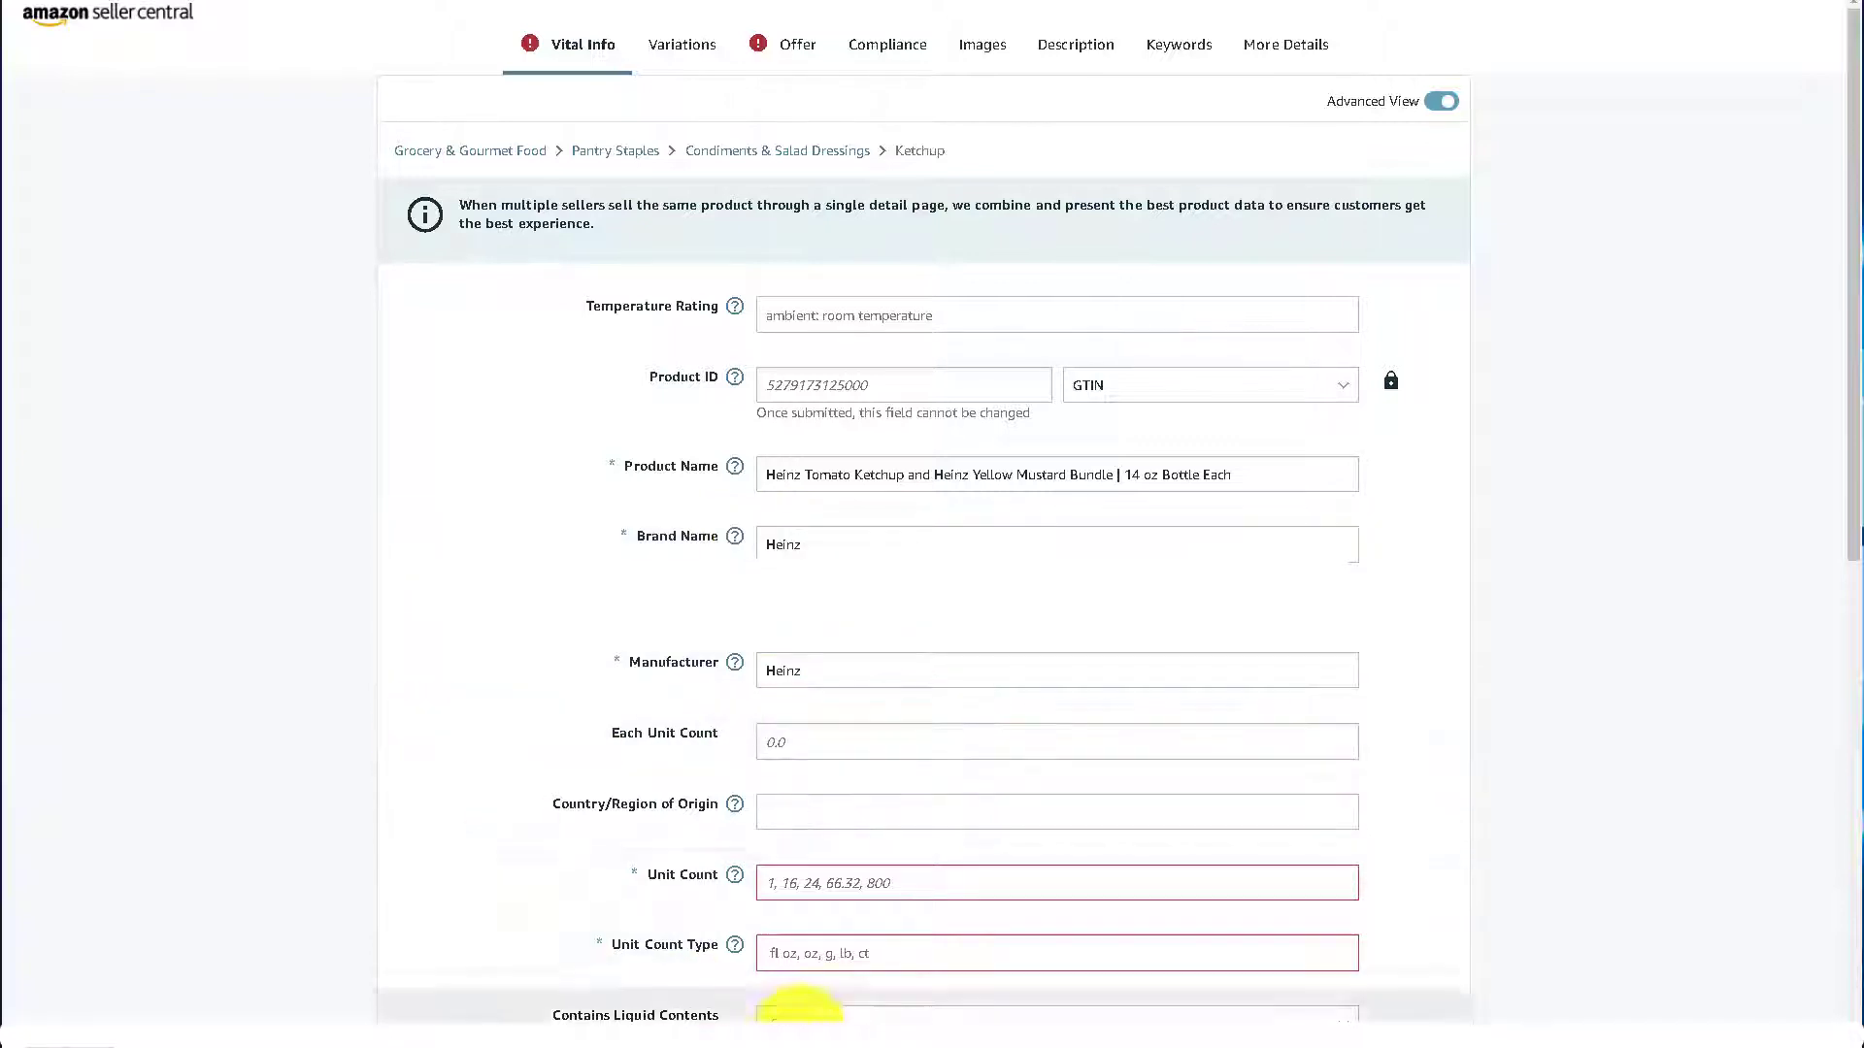
Set the unit count to 28 and the unit count type to Ounce.
{"action": "left_click", "coordinate": [874, 892]}
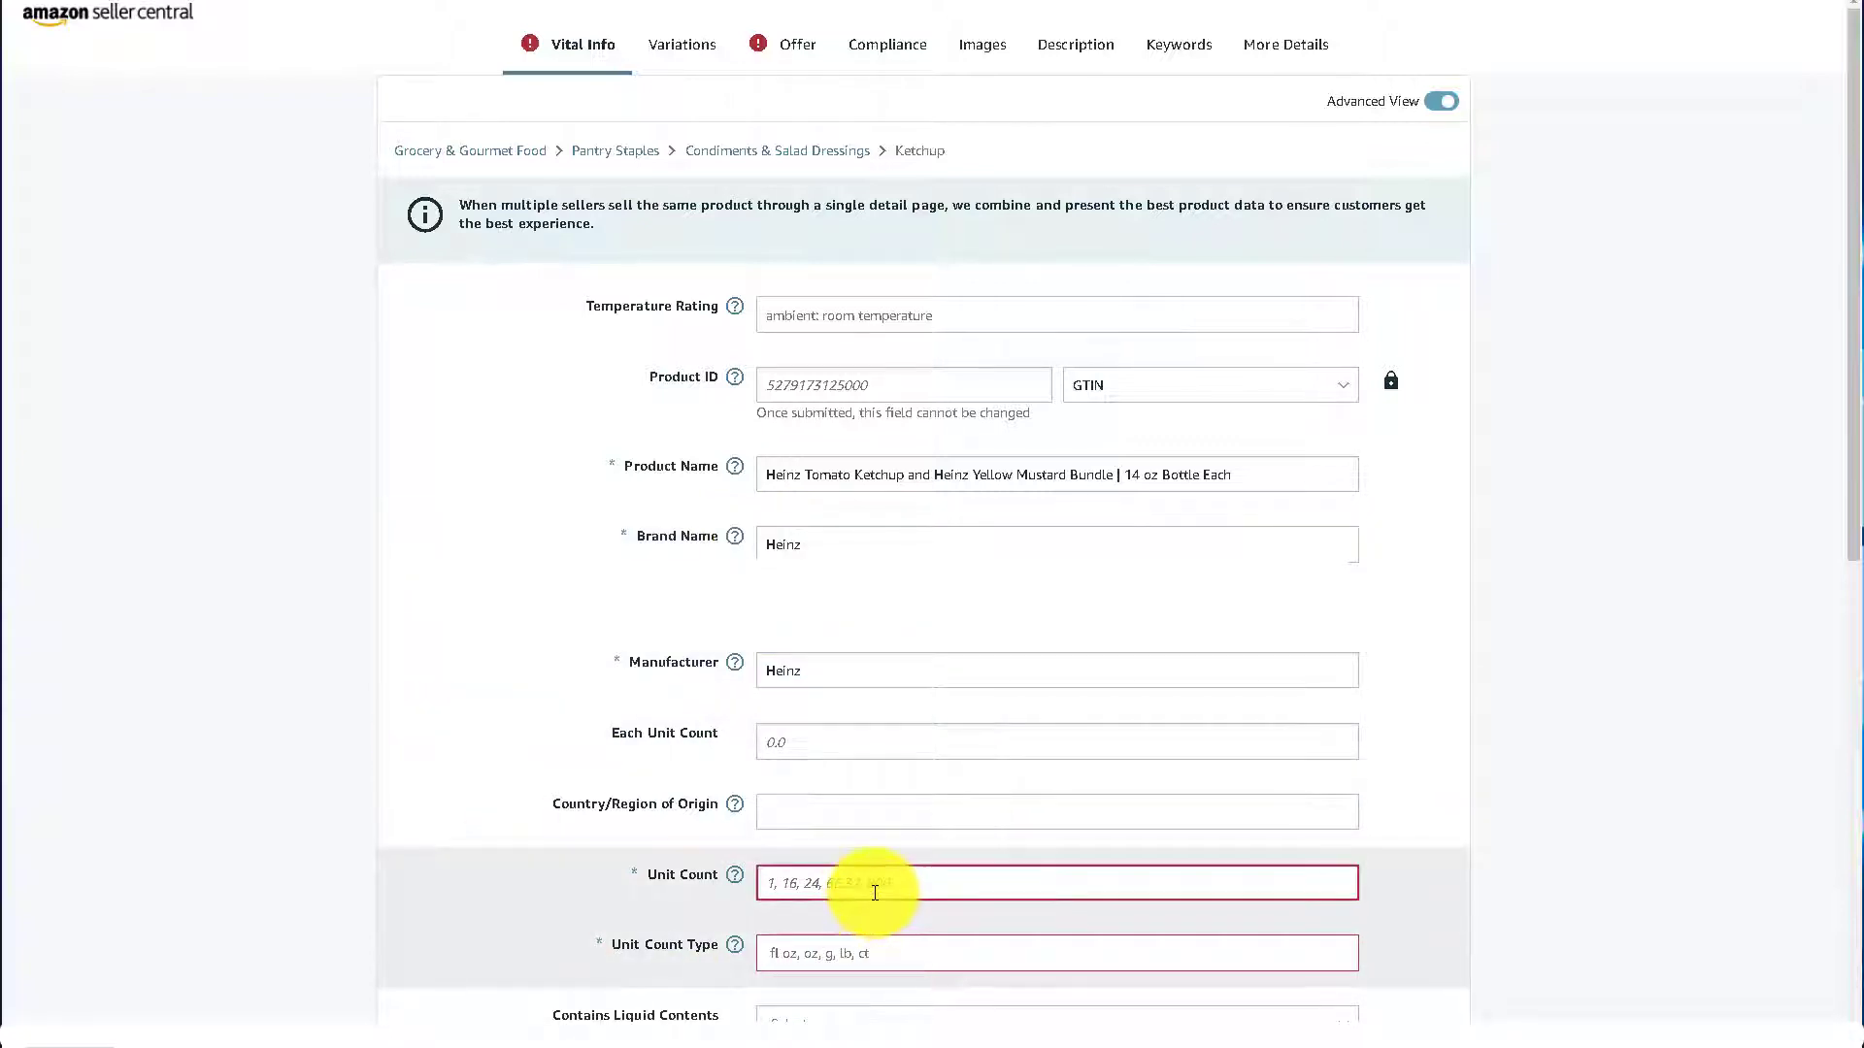
{"action": "type", "text": "28"}
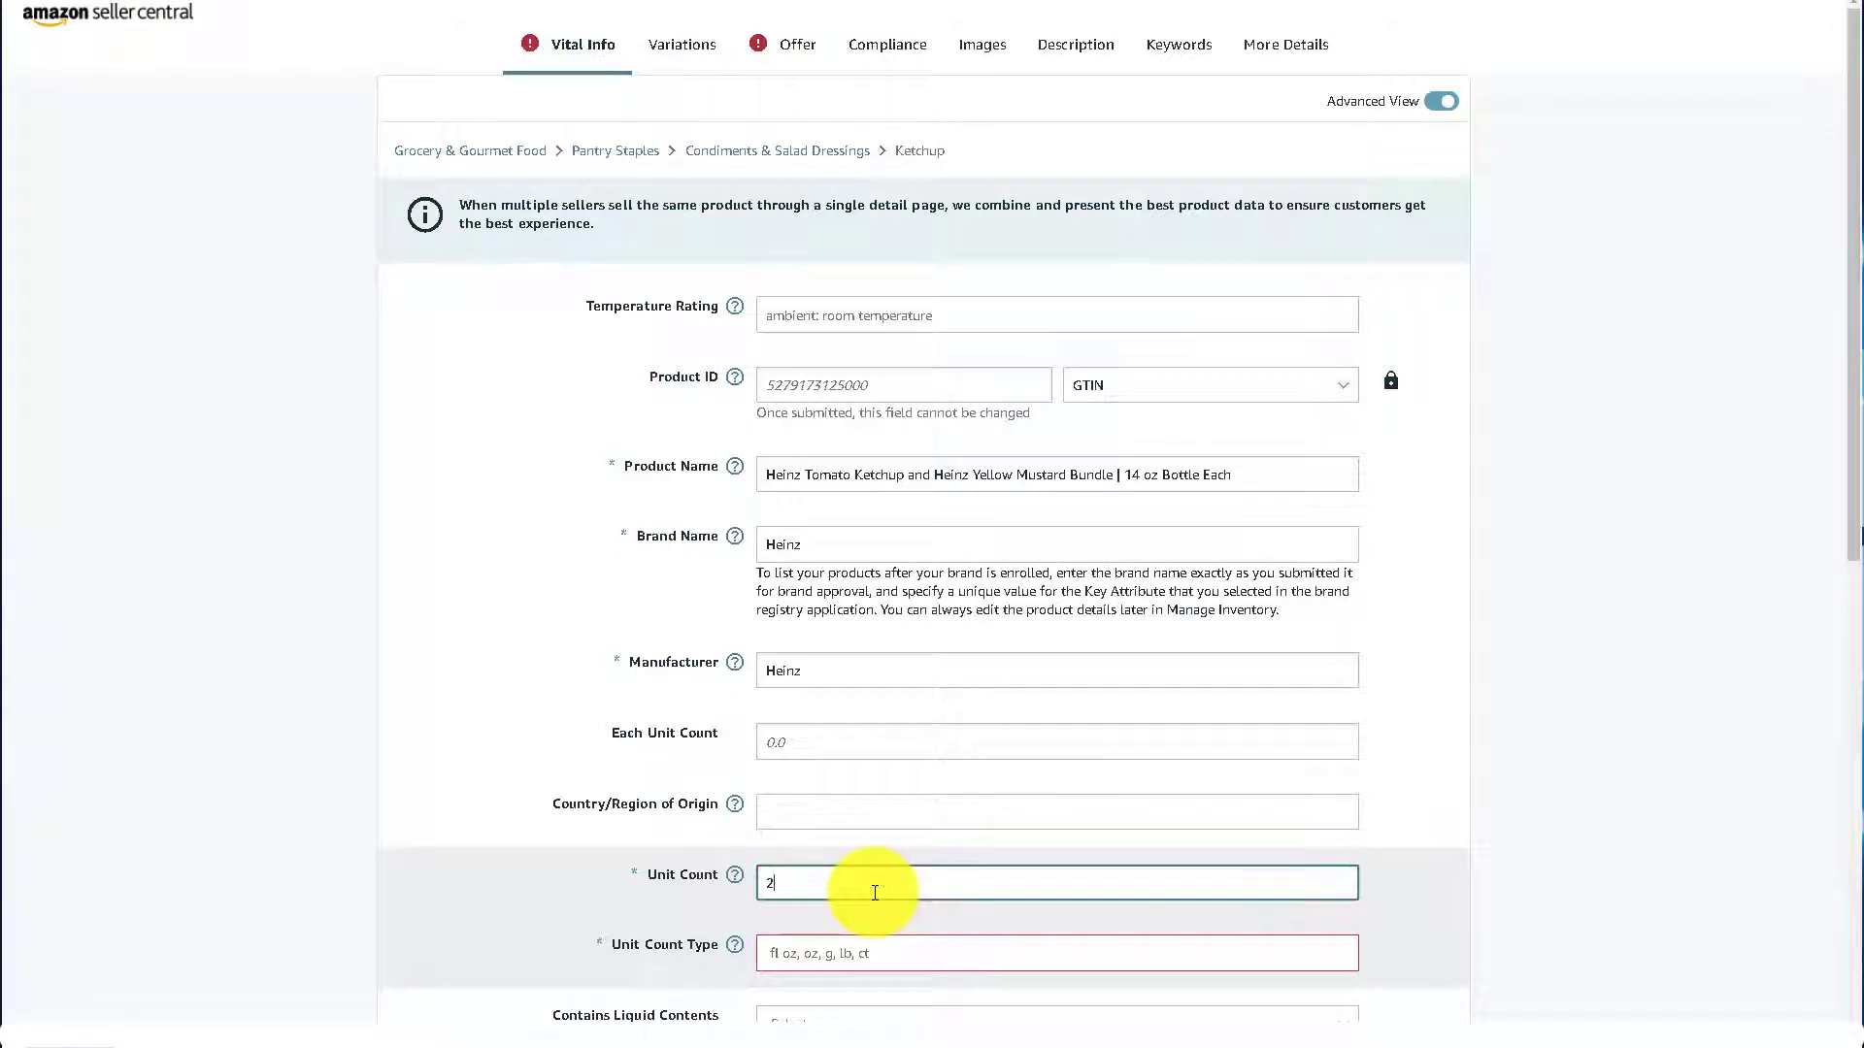
{"action": "left_click", "coordinate": [869, 956]}
{"action": "type", "text": "o"}
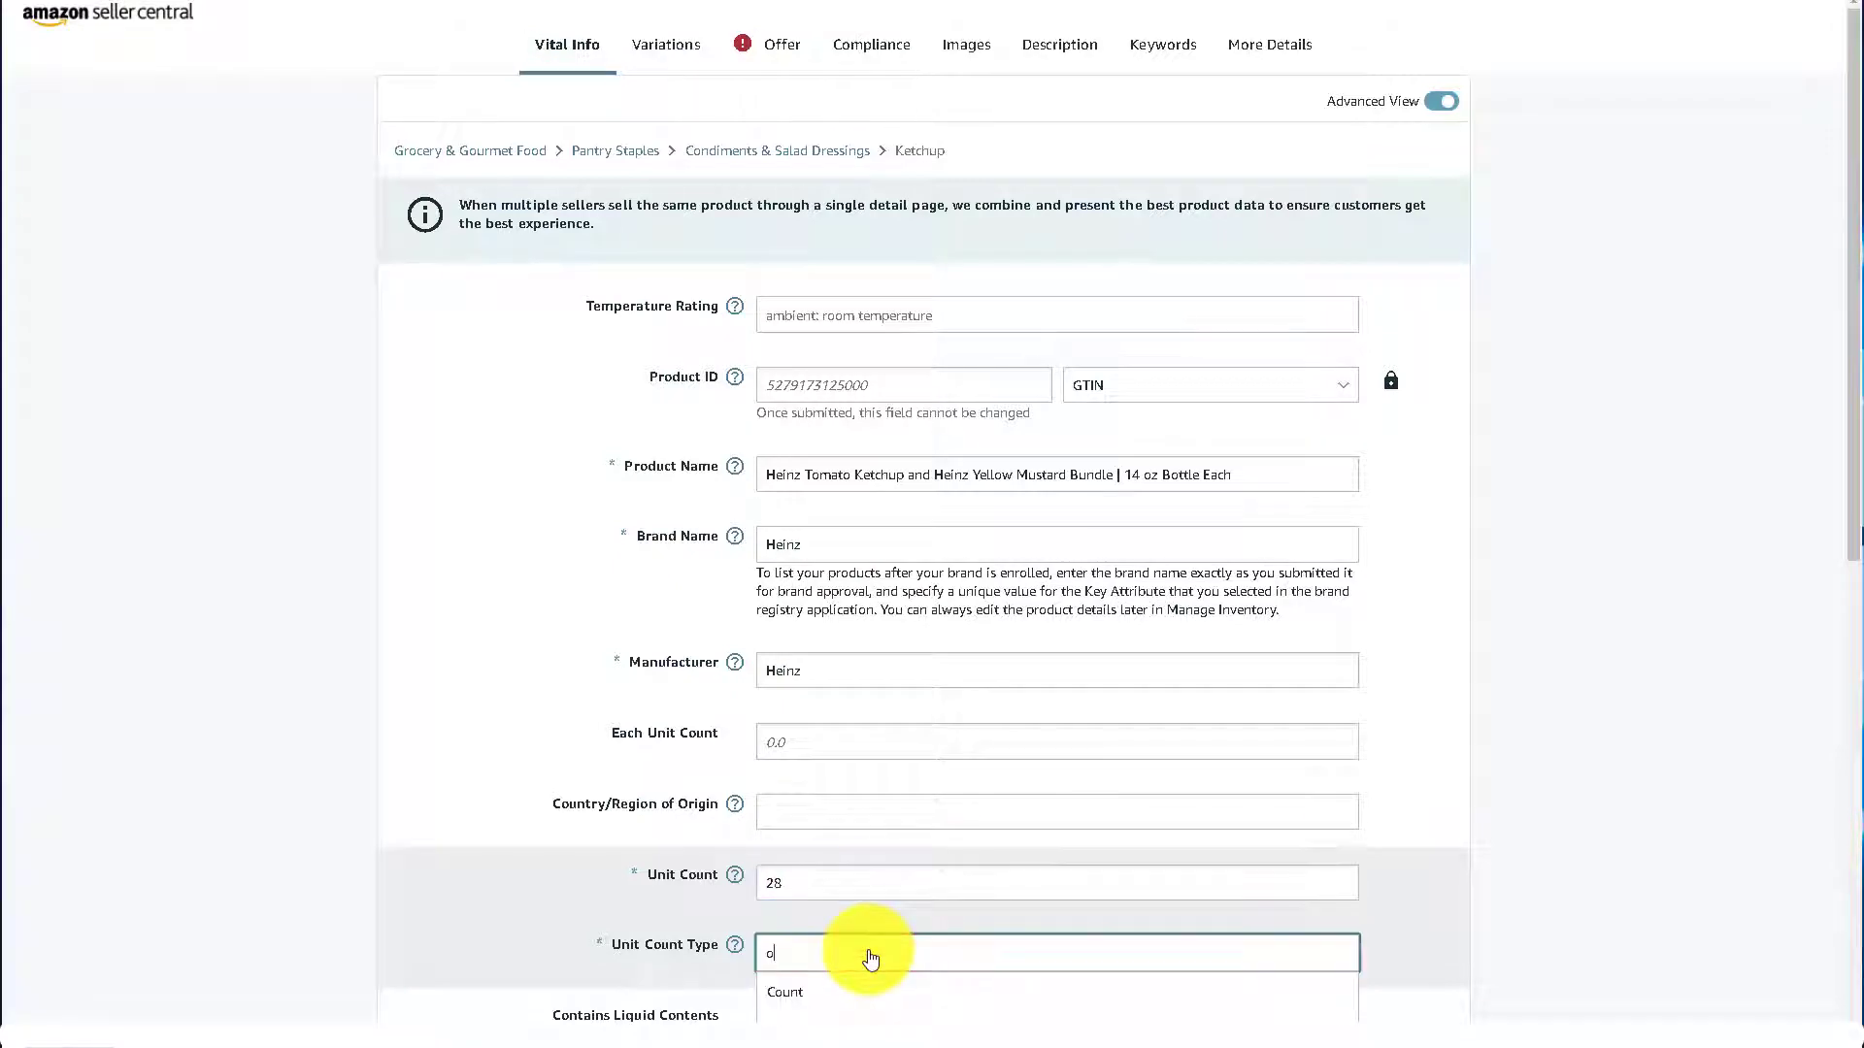
{"action": "scroll", "coordinate": [871, 956], "scroll_direction": "down", "scroll_amount": 2}
{"action": "left_click", "coordinate": [832, 949]}
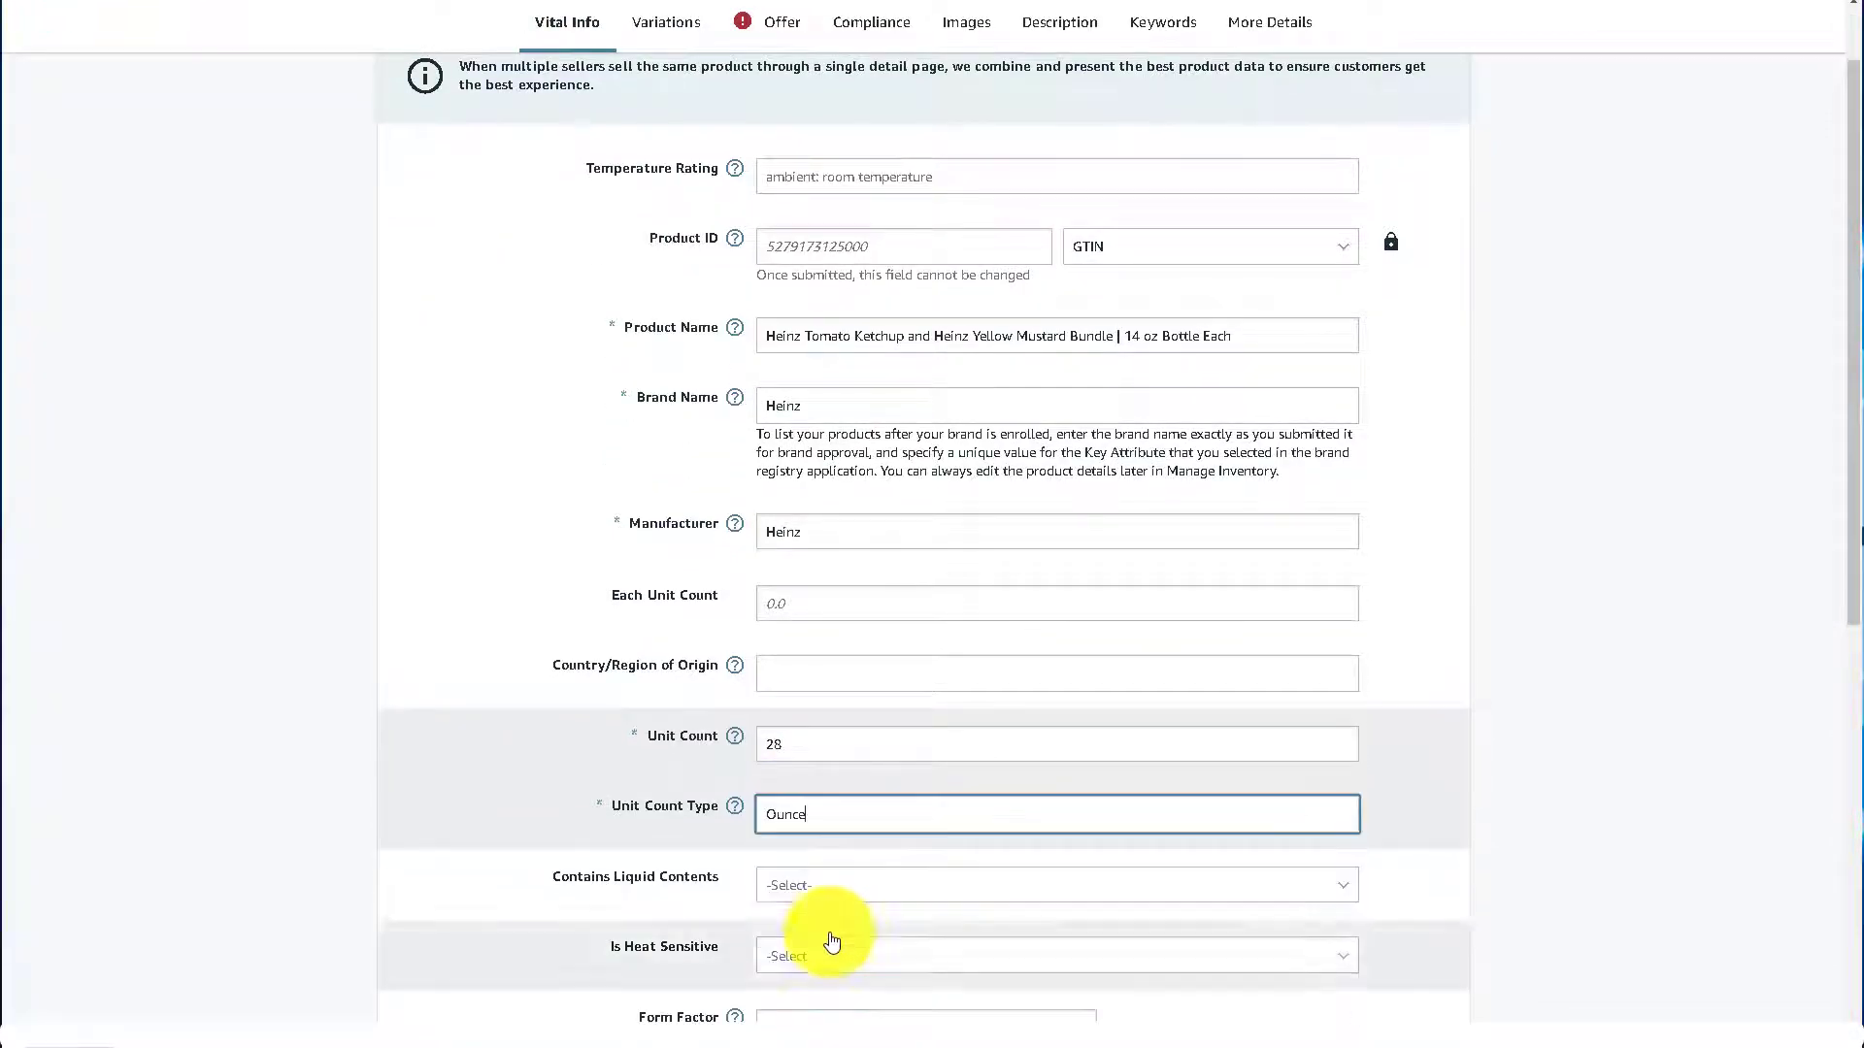
{"action": "scroll", "coordinate": [289, 730], "scroll_direction": "down", "scroll_amount": 5}
{"action": "scroll", "coordinate": [786, 726], "scroll_direction": "up", "scroll_amount": 7}
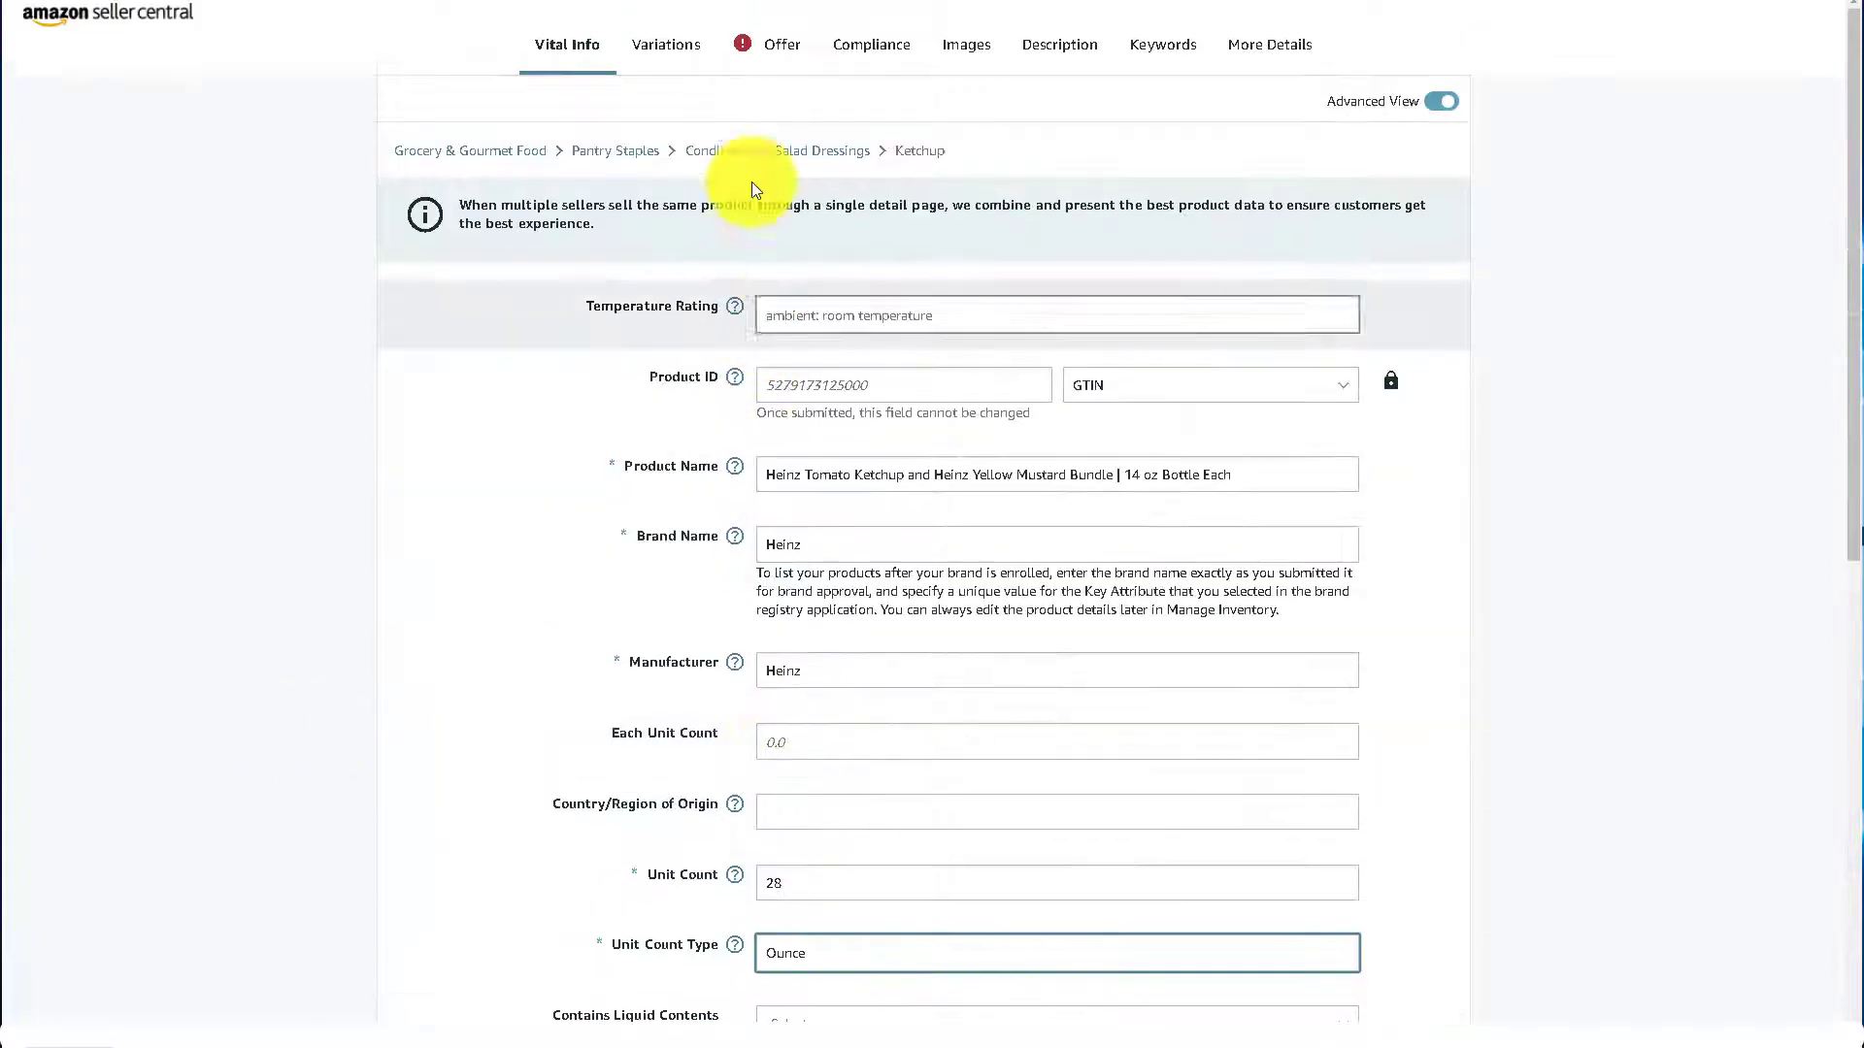
Set the bundle's offer price to USD 14.99 and return to the flagged Product ID field in the vital information.
{"action": "left_click", "coordinate": [752, 44]}
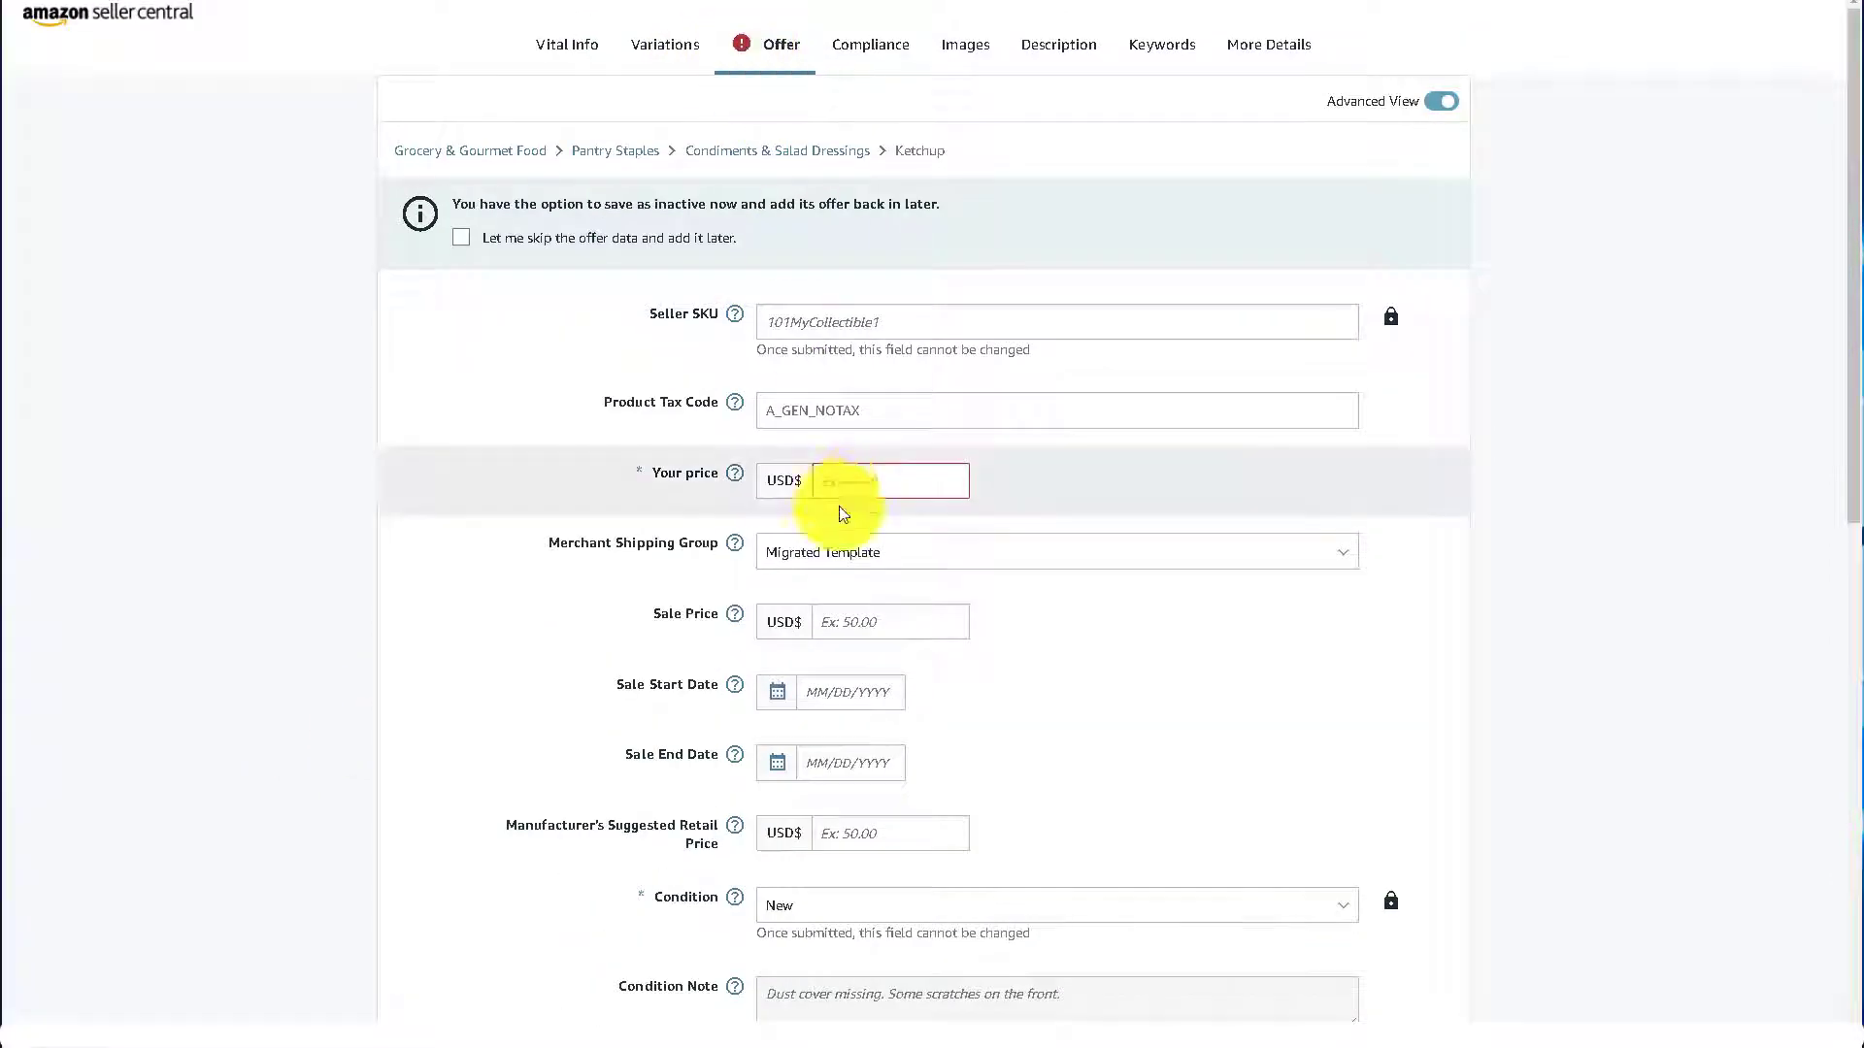
{"action": "left_click", "coordinate": [862, 482]}
{"action": "type", "text": "14.97"}
{"action": "left_click", "coordinate": [875, 563]}
{"action": "left_click", "coordinate": [885, 583]}
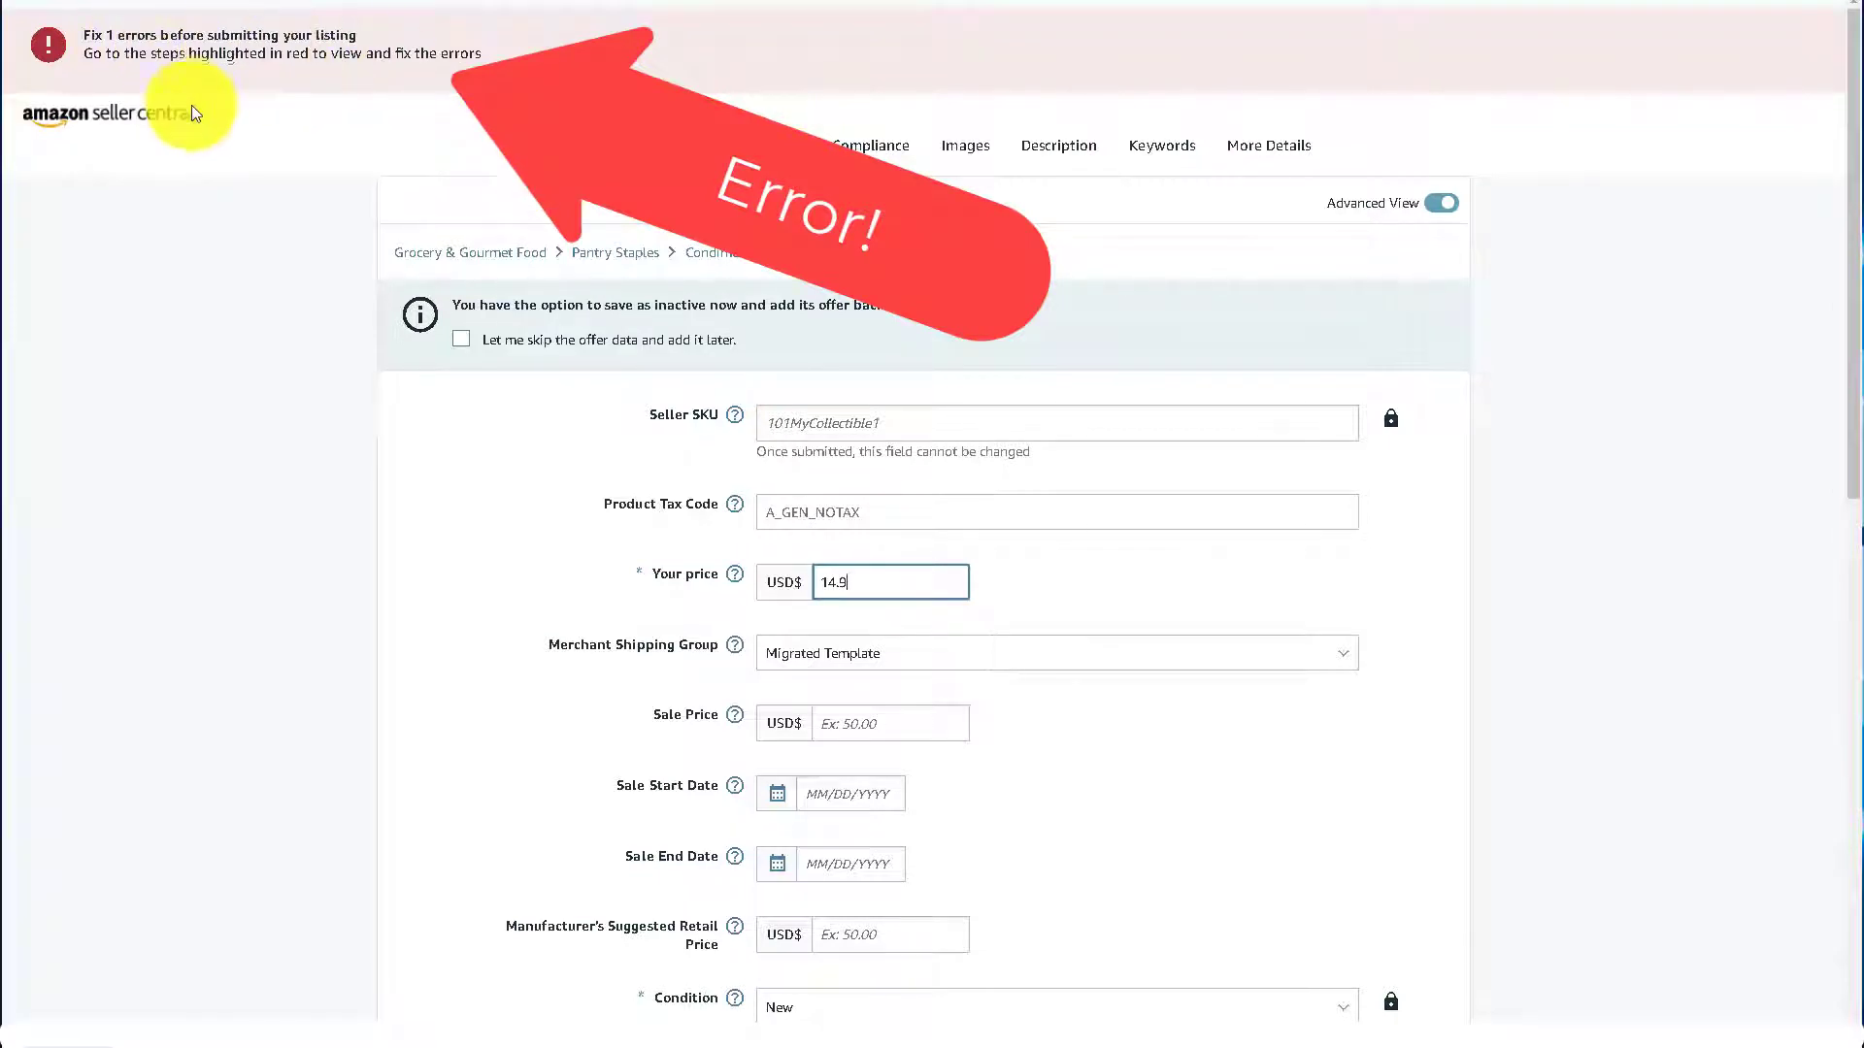
{"action": "left_click", "coordinate": [597, 145]}
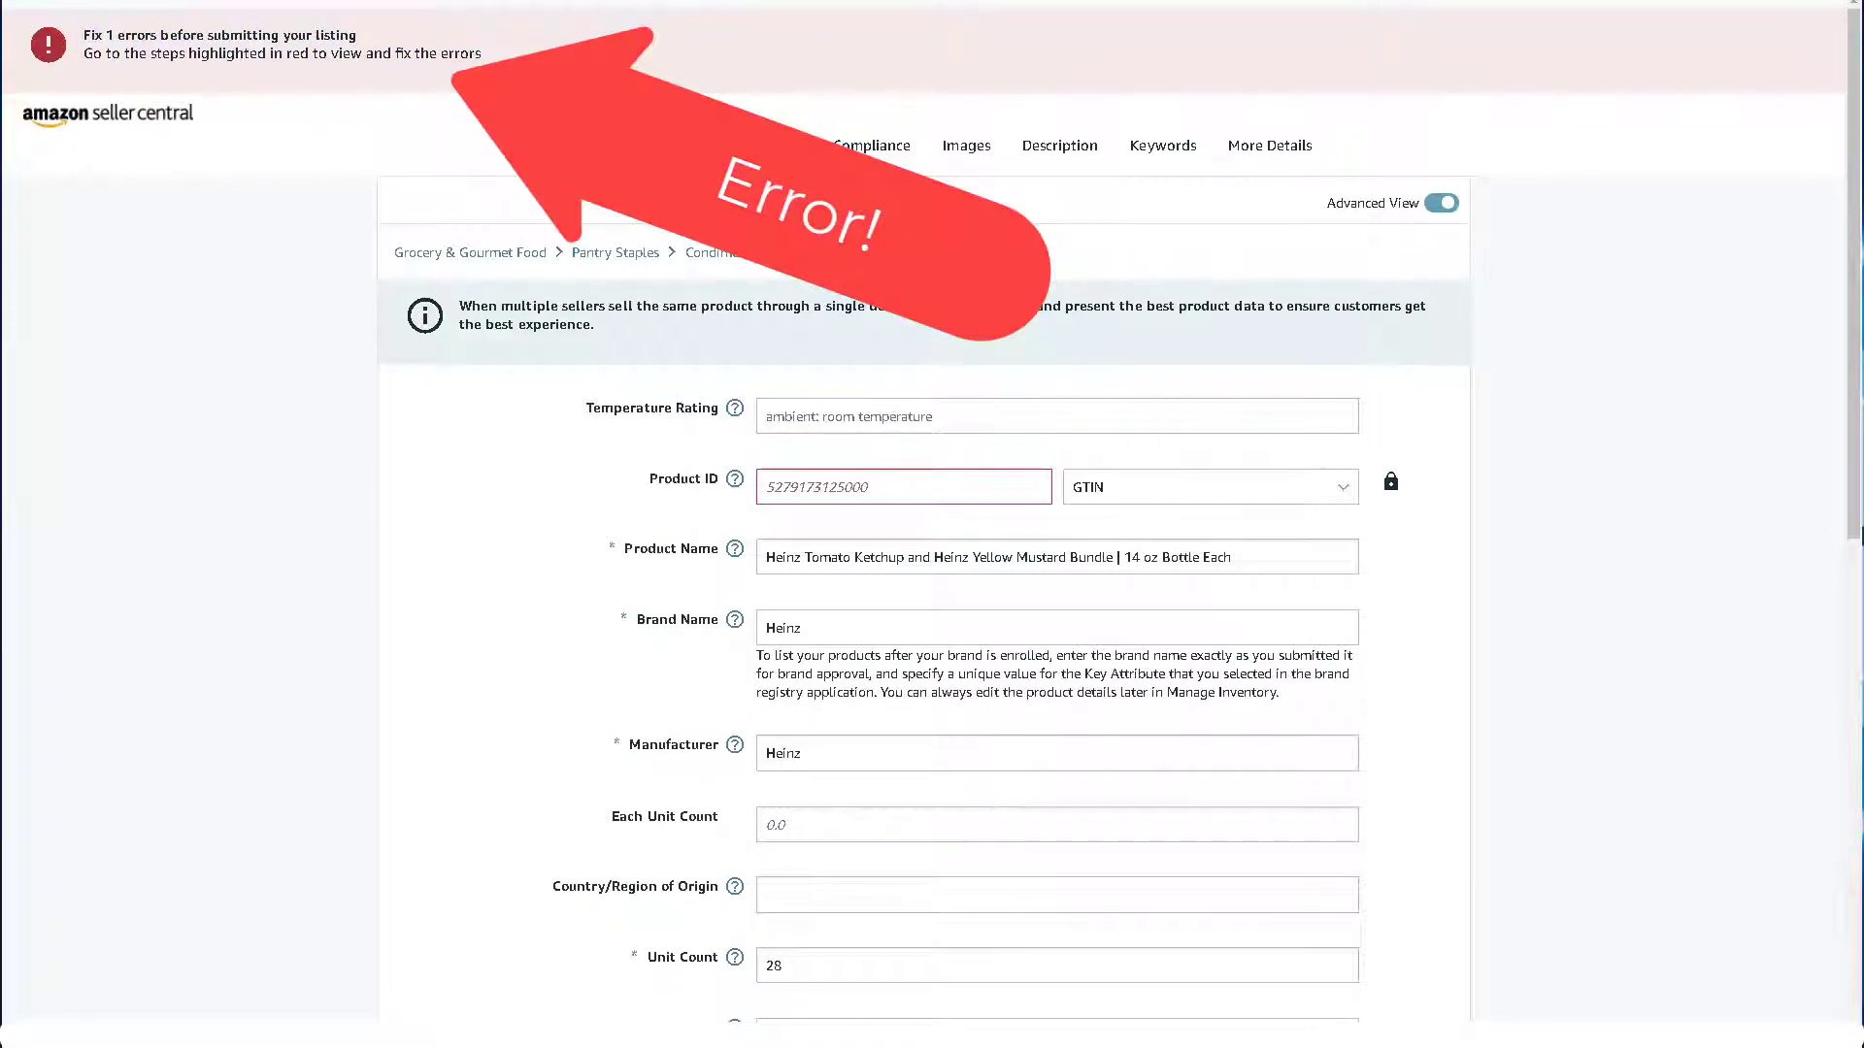
{"action": "left_click", "coordinate": [936, 485]}
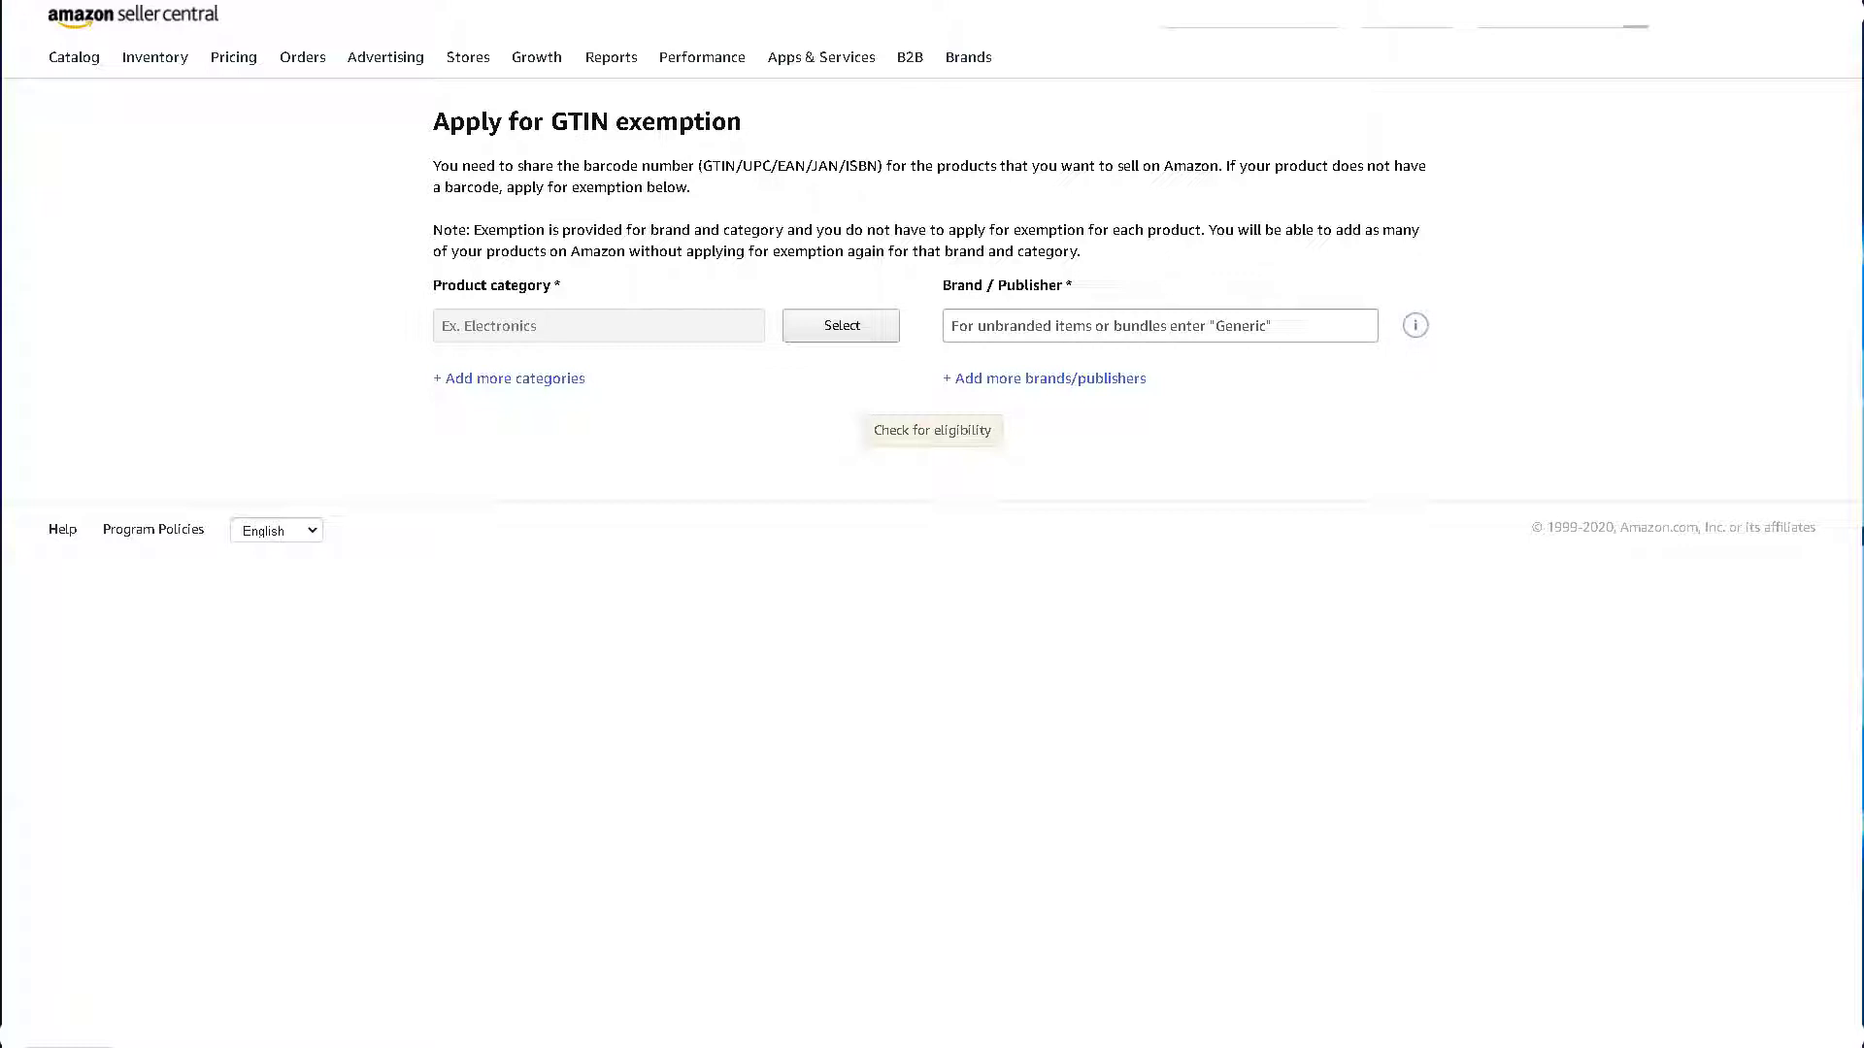
Check GTIN exemption eligibility for the brand "heinz" in the Grocery & Gourmet Food category.
{"action": "left_click", "coordinate": [983, 328]}
{"action": "type", "text": "hein"}
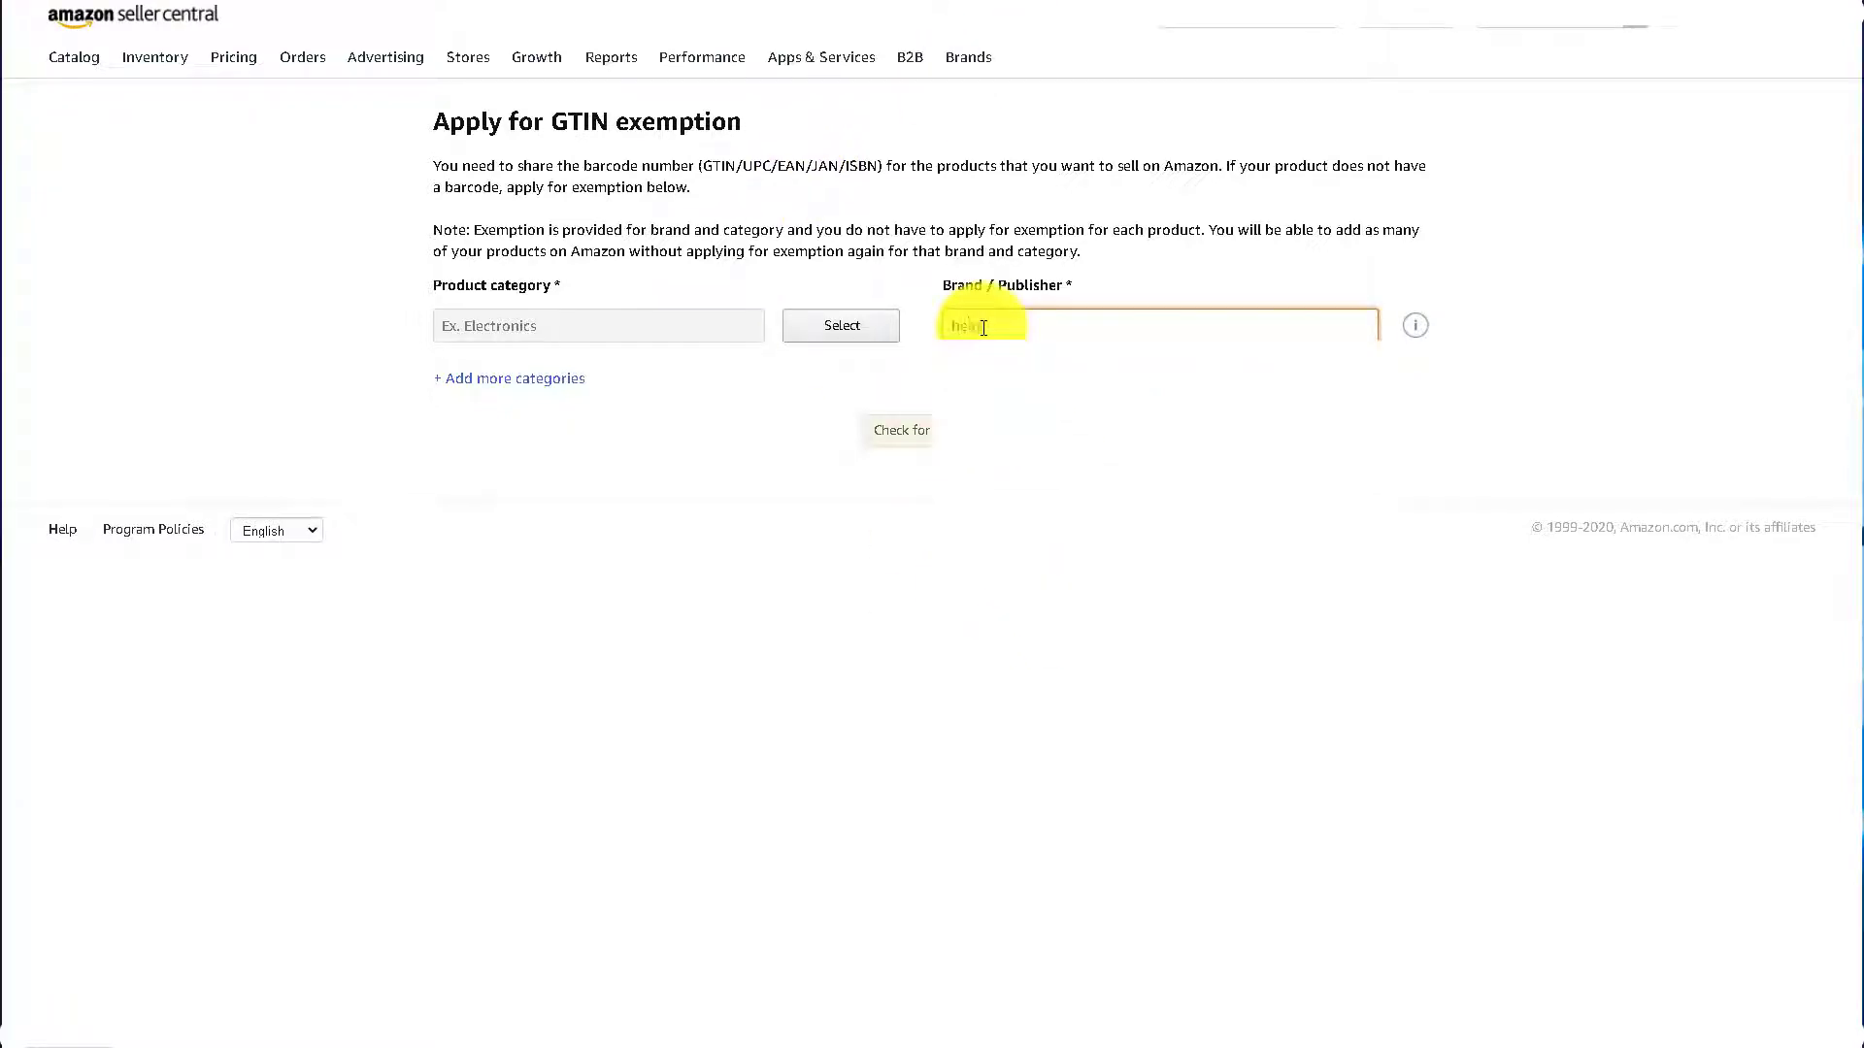
{"action": "type", "text": "z"}
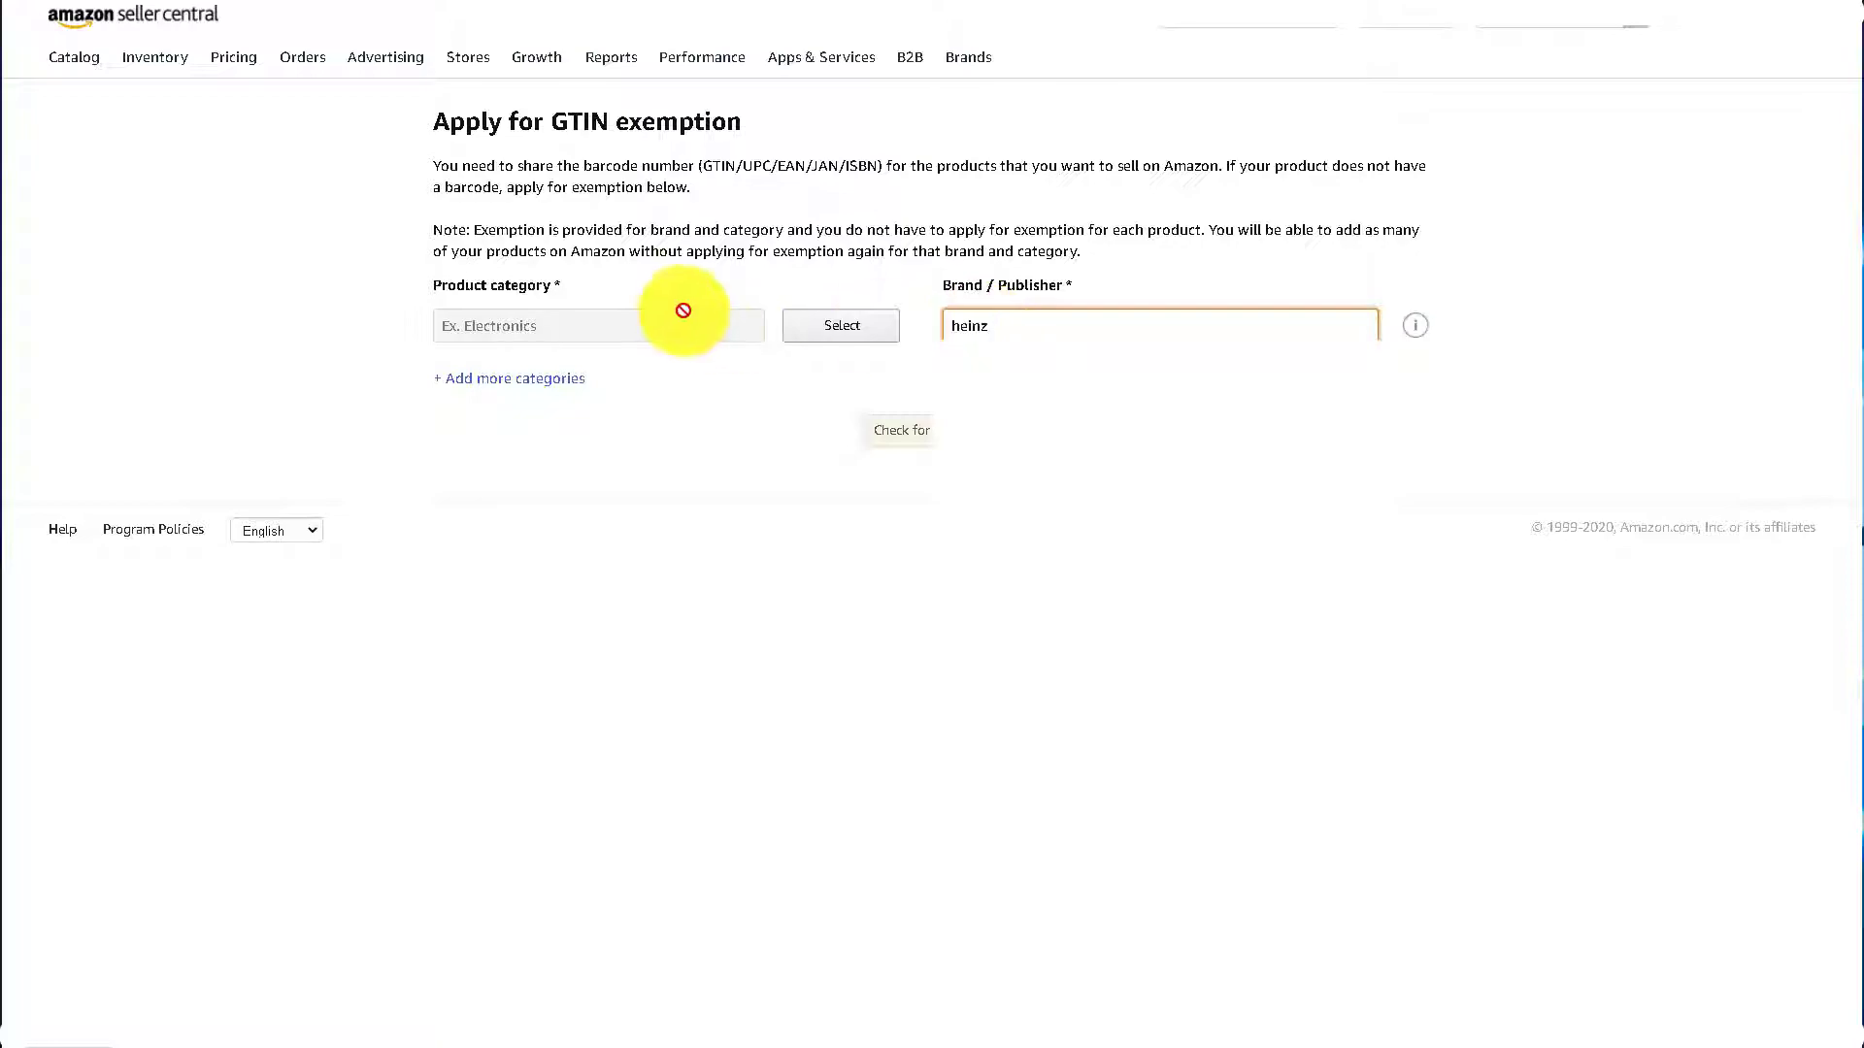
{"action": "left_click", "coordinate": [657, 327]}
{"action": "left_click_drag", "start_coordinate": [1098, 440], "coordinate": [1094, 508]}
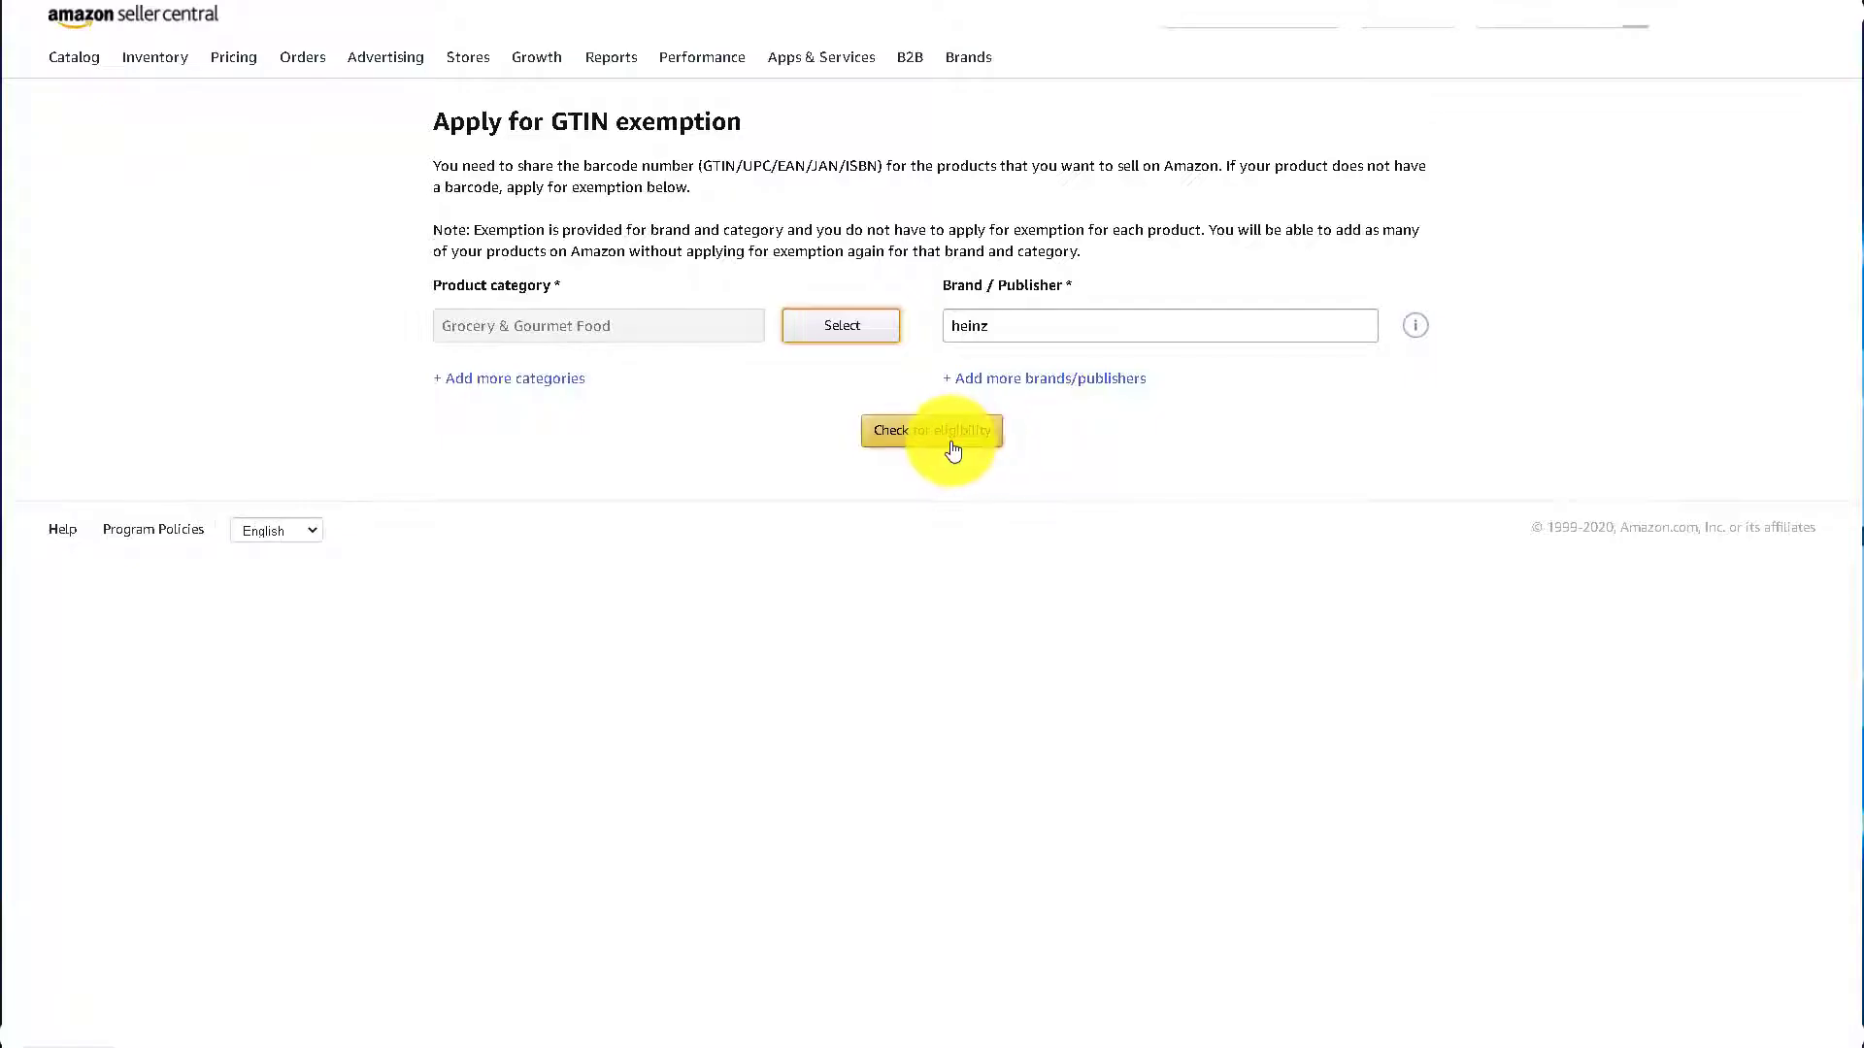
{"action": "left_click", "coordinate": [952, 445]}
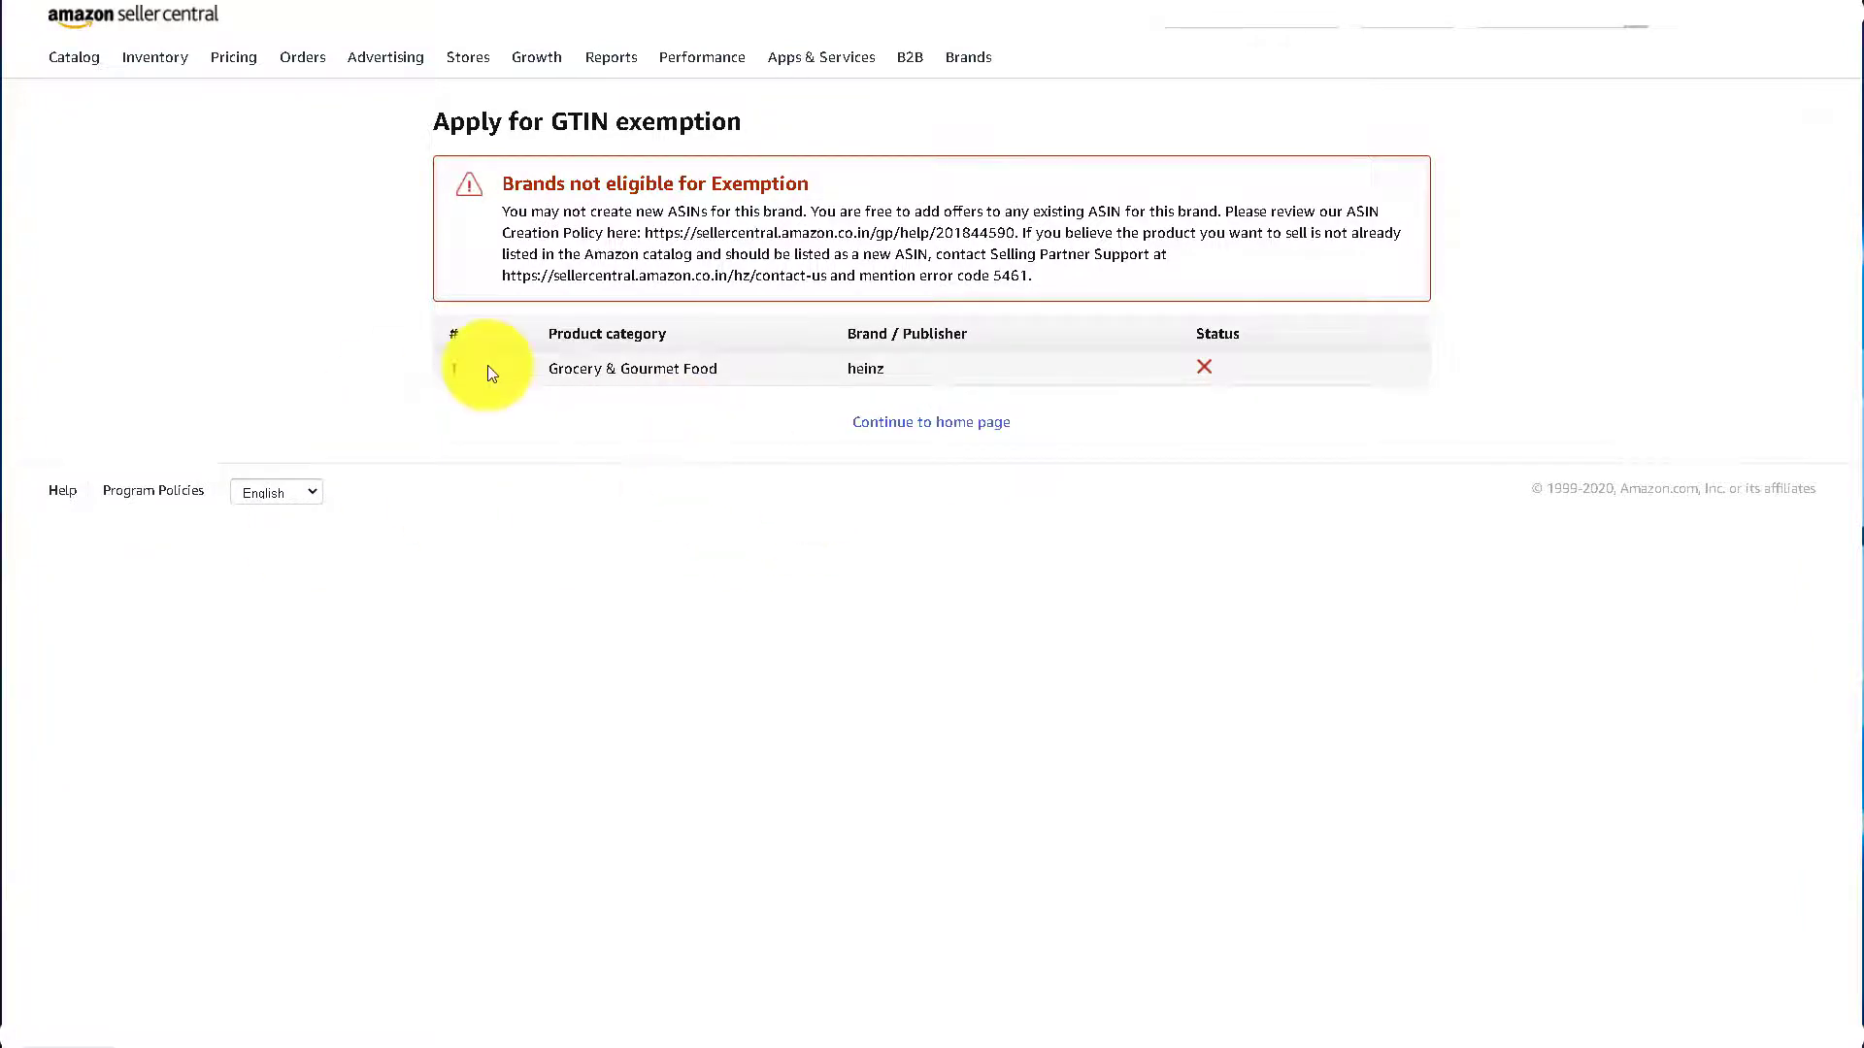
Apply for a GTIN exemption for the brand "Generic" in Grocery & Gourmet Food and read the decision.
{"action": "left_click", "coordinate": [27, 1]}
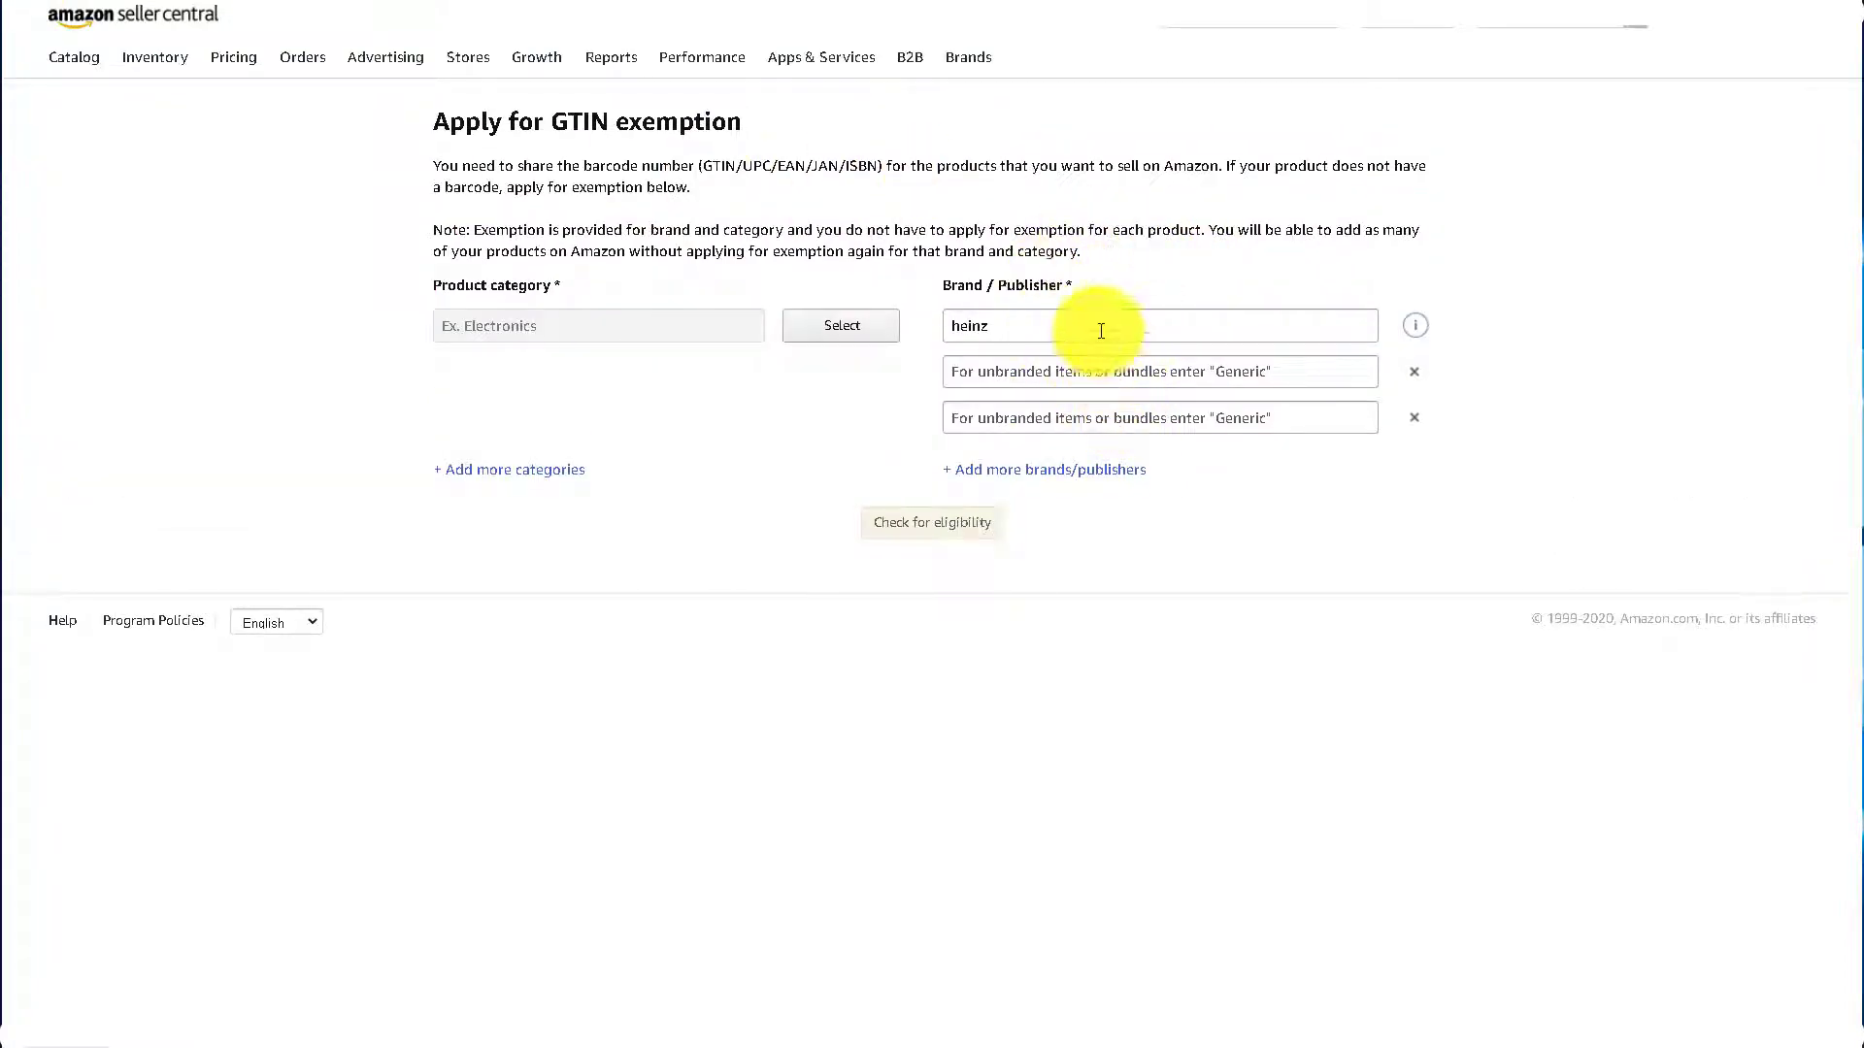
{"action": "left_click", "coordinate": [1068, 369]}
{"action": "double_click", "coordinate": [1015, 326]}
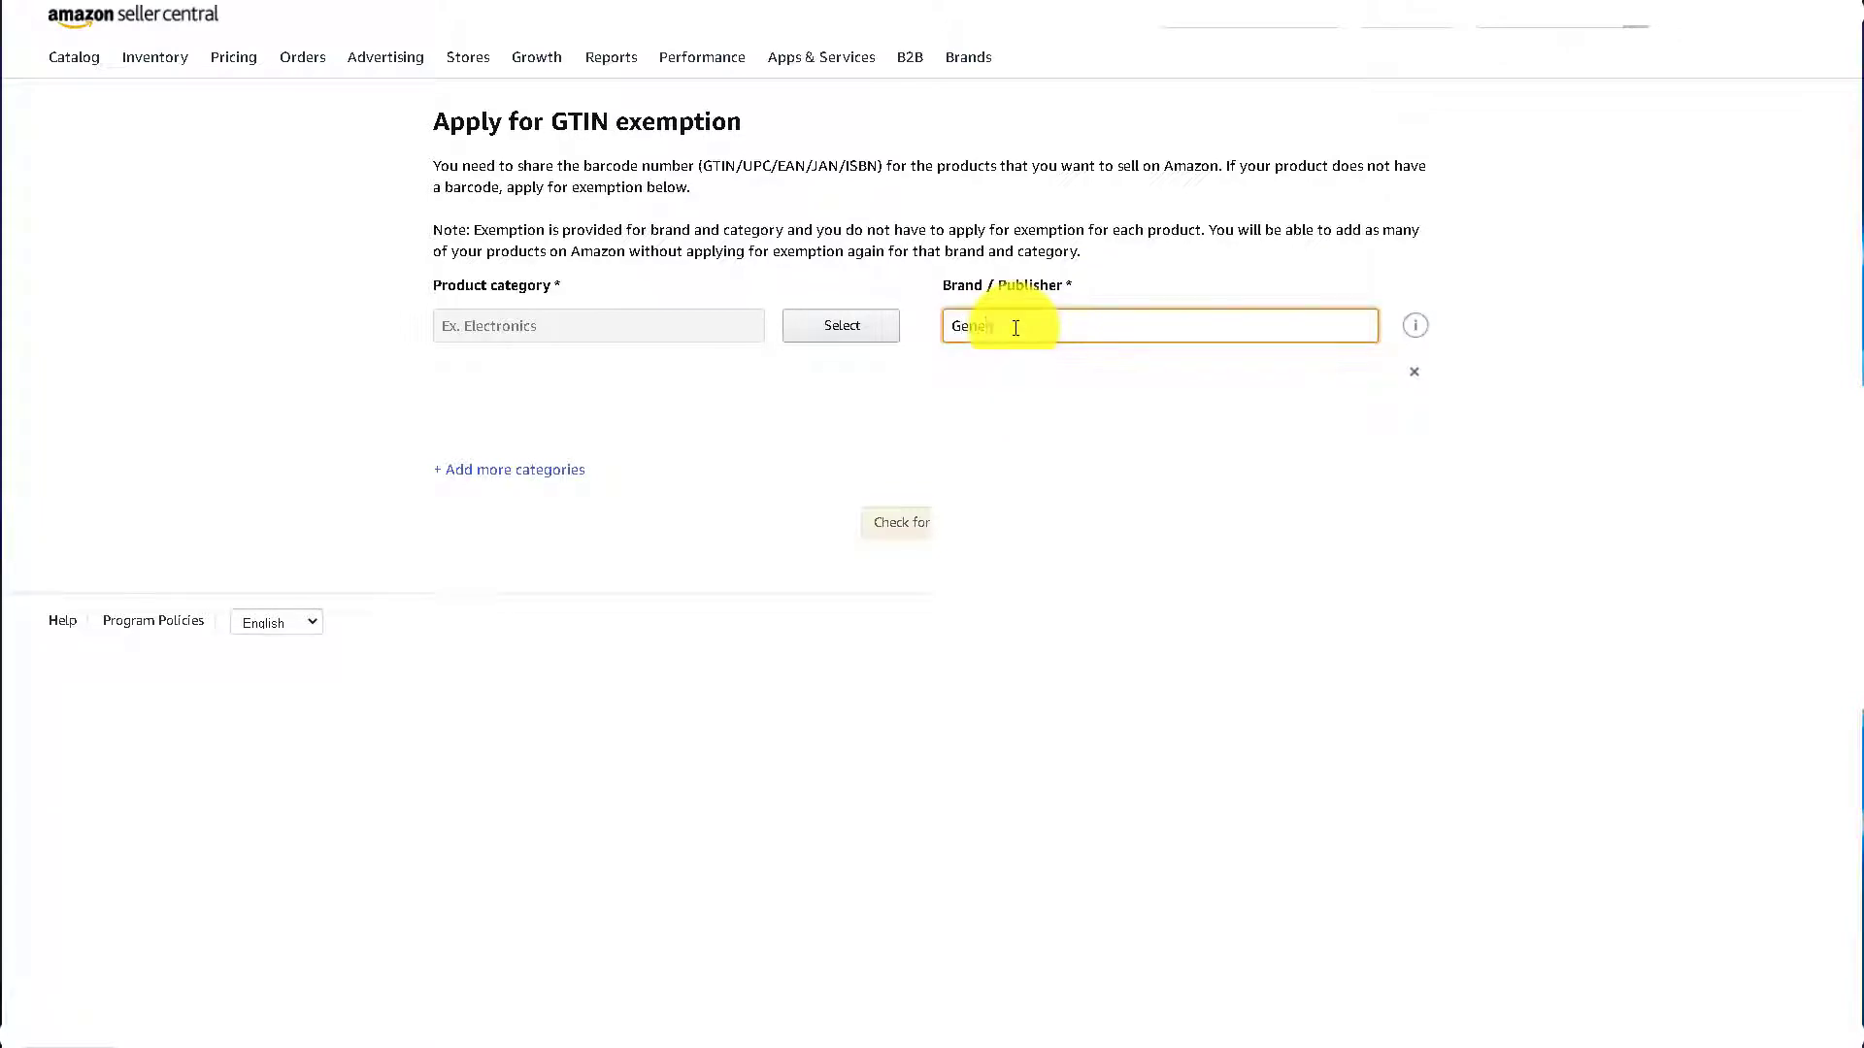
{"action": "left_click", "coordinate": [794, 330]}
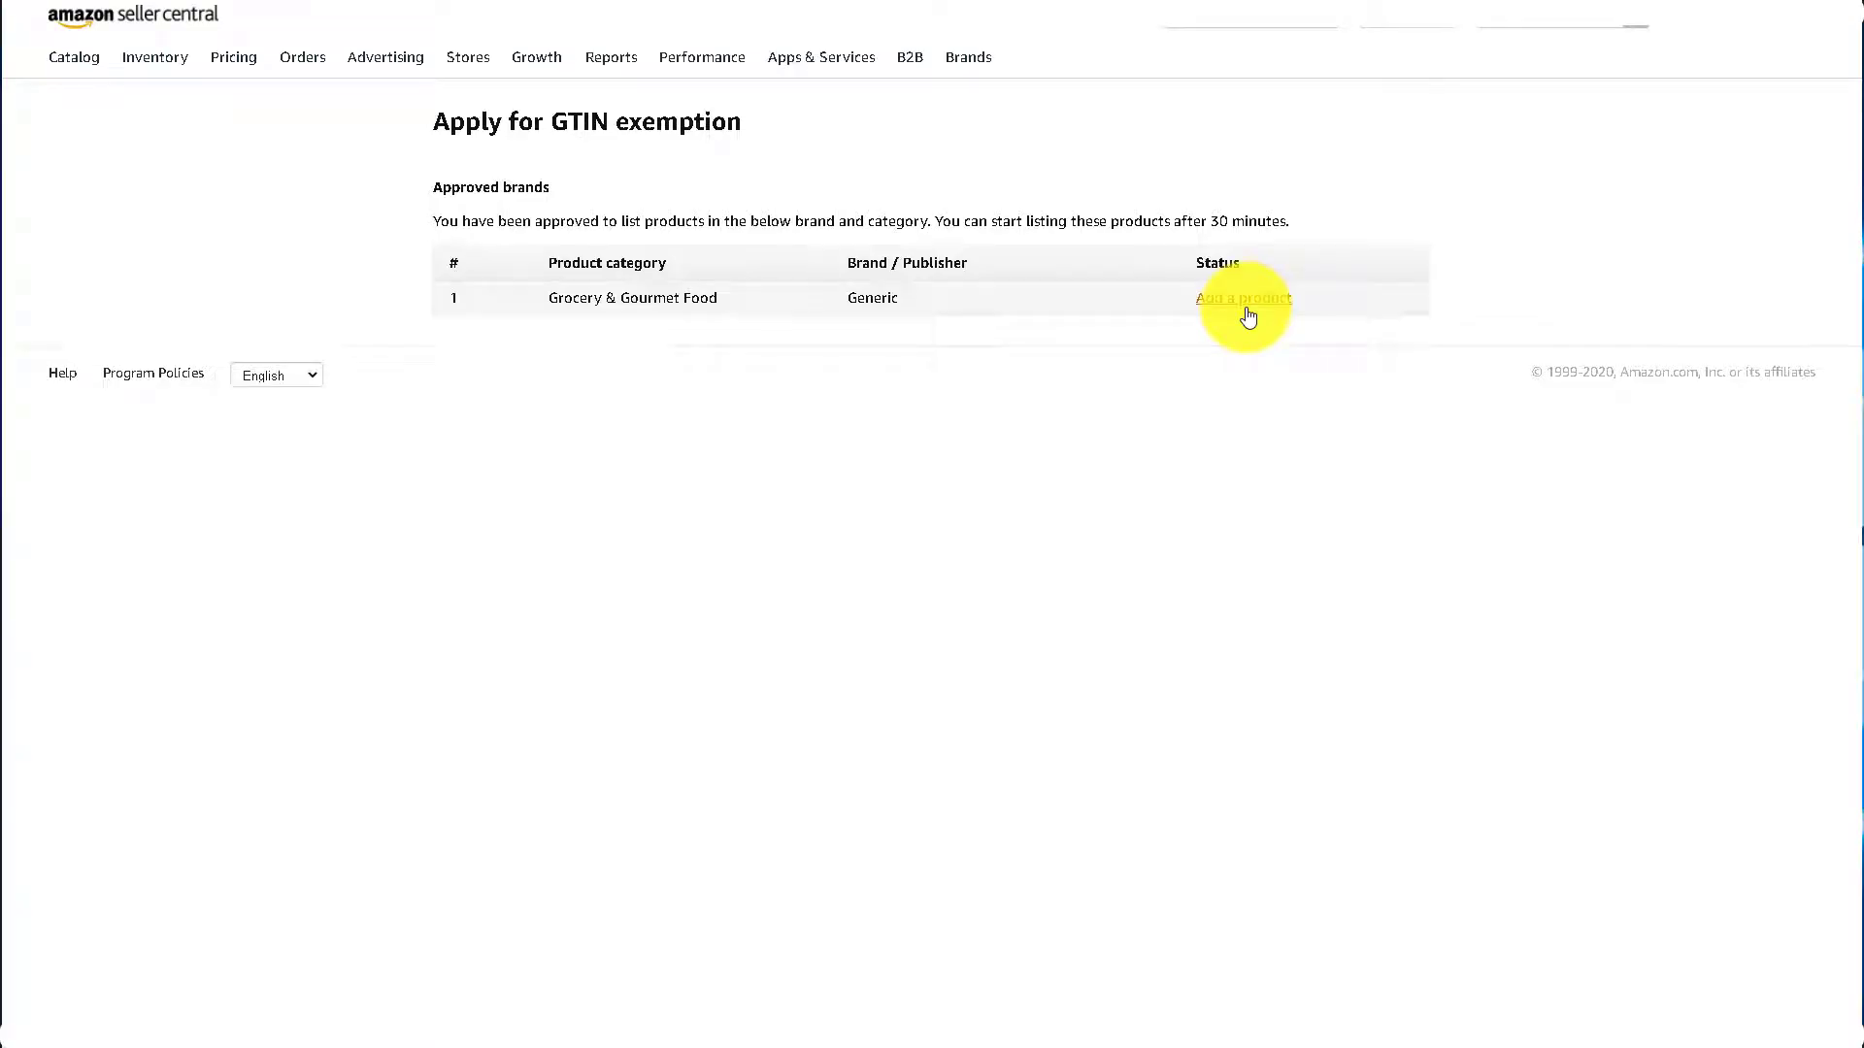
{"action": "left_click_drag", "start_coordinate": [601, 221], "coordinate": [1028, 219]}
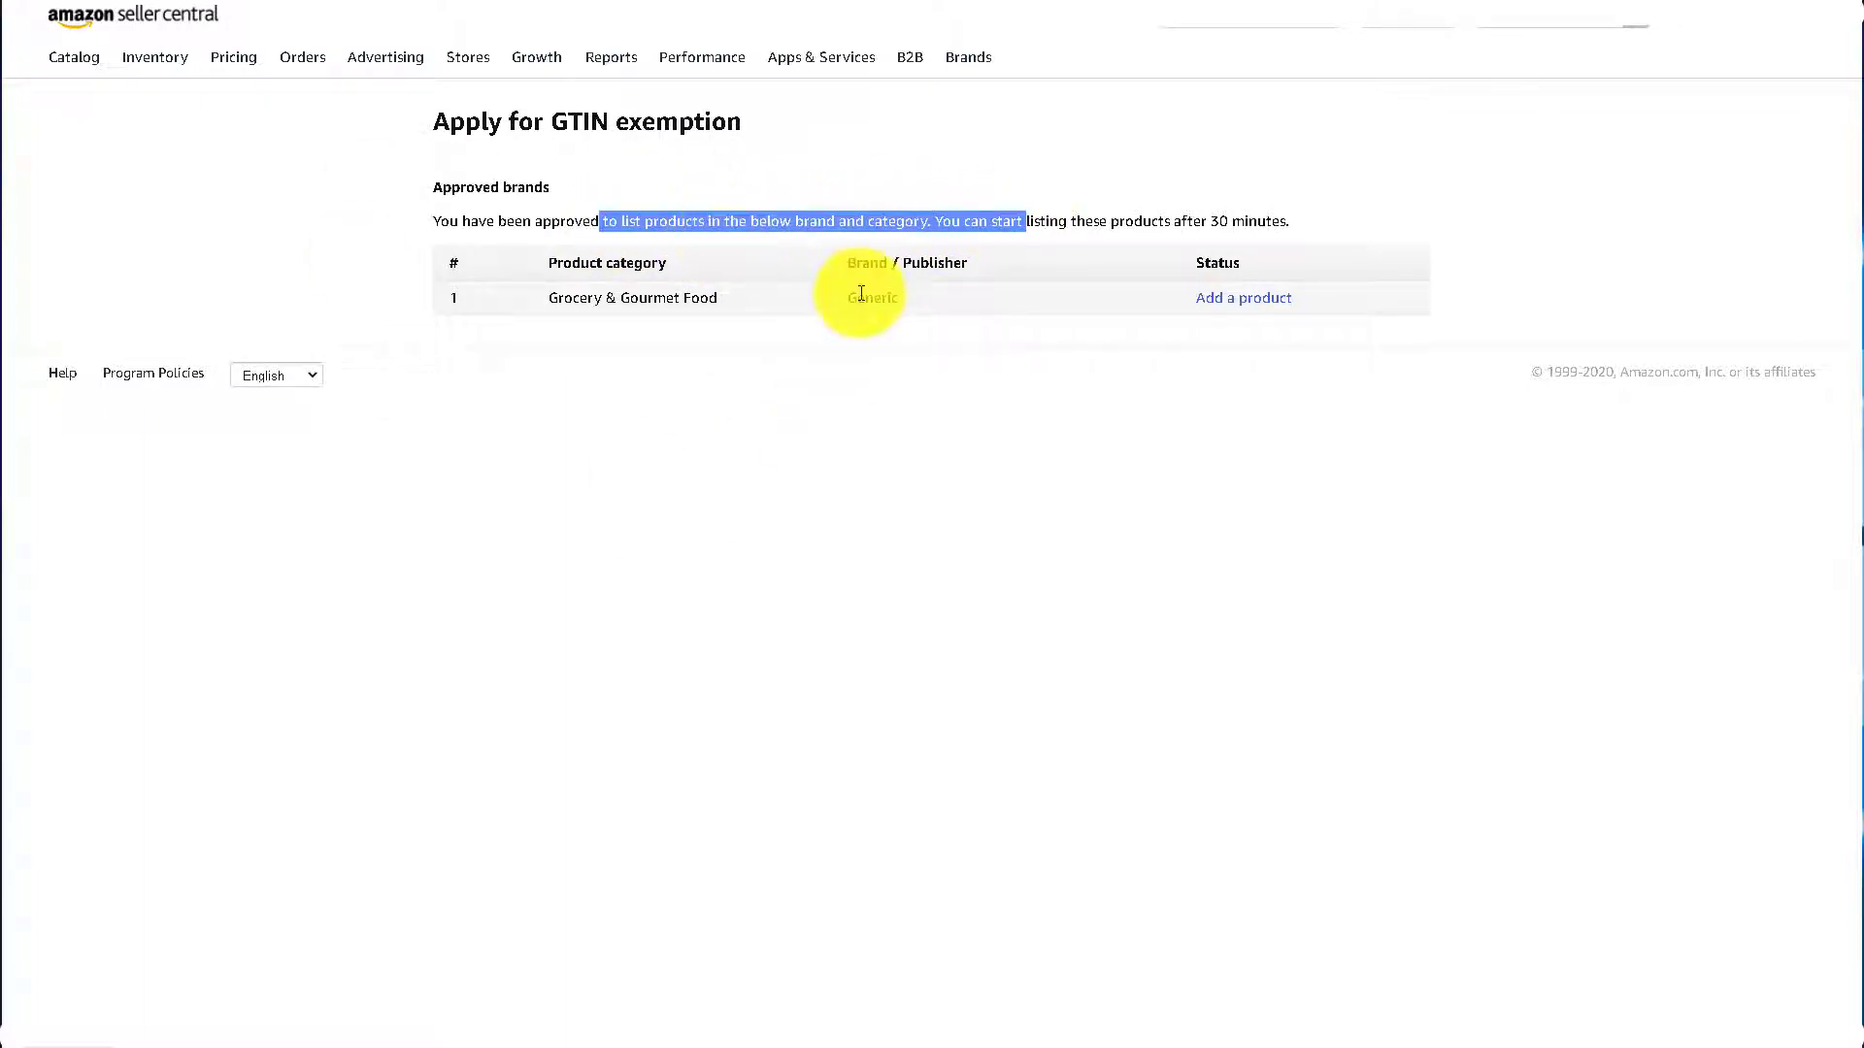
{"action": "left_click_drag", "start_coordinate": [978, 299], "coordinate": [768, 330]}
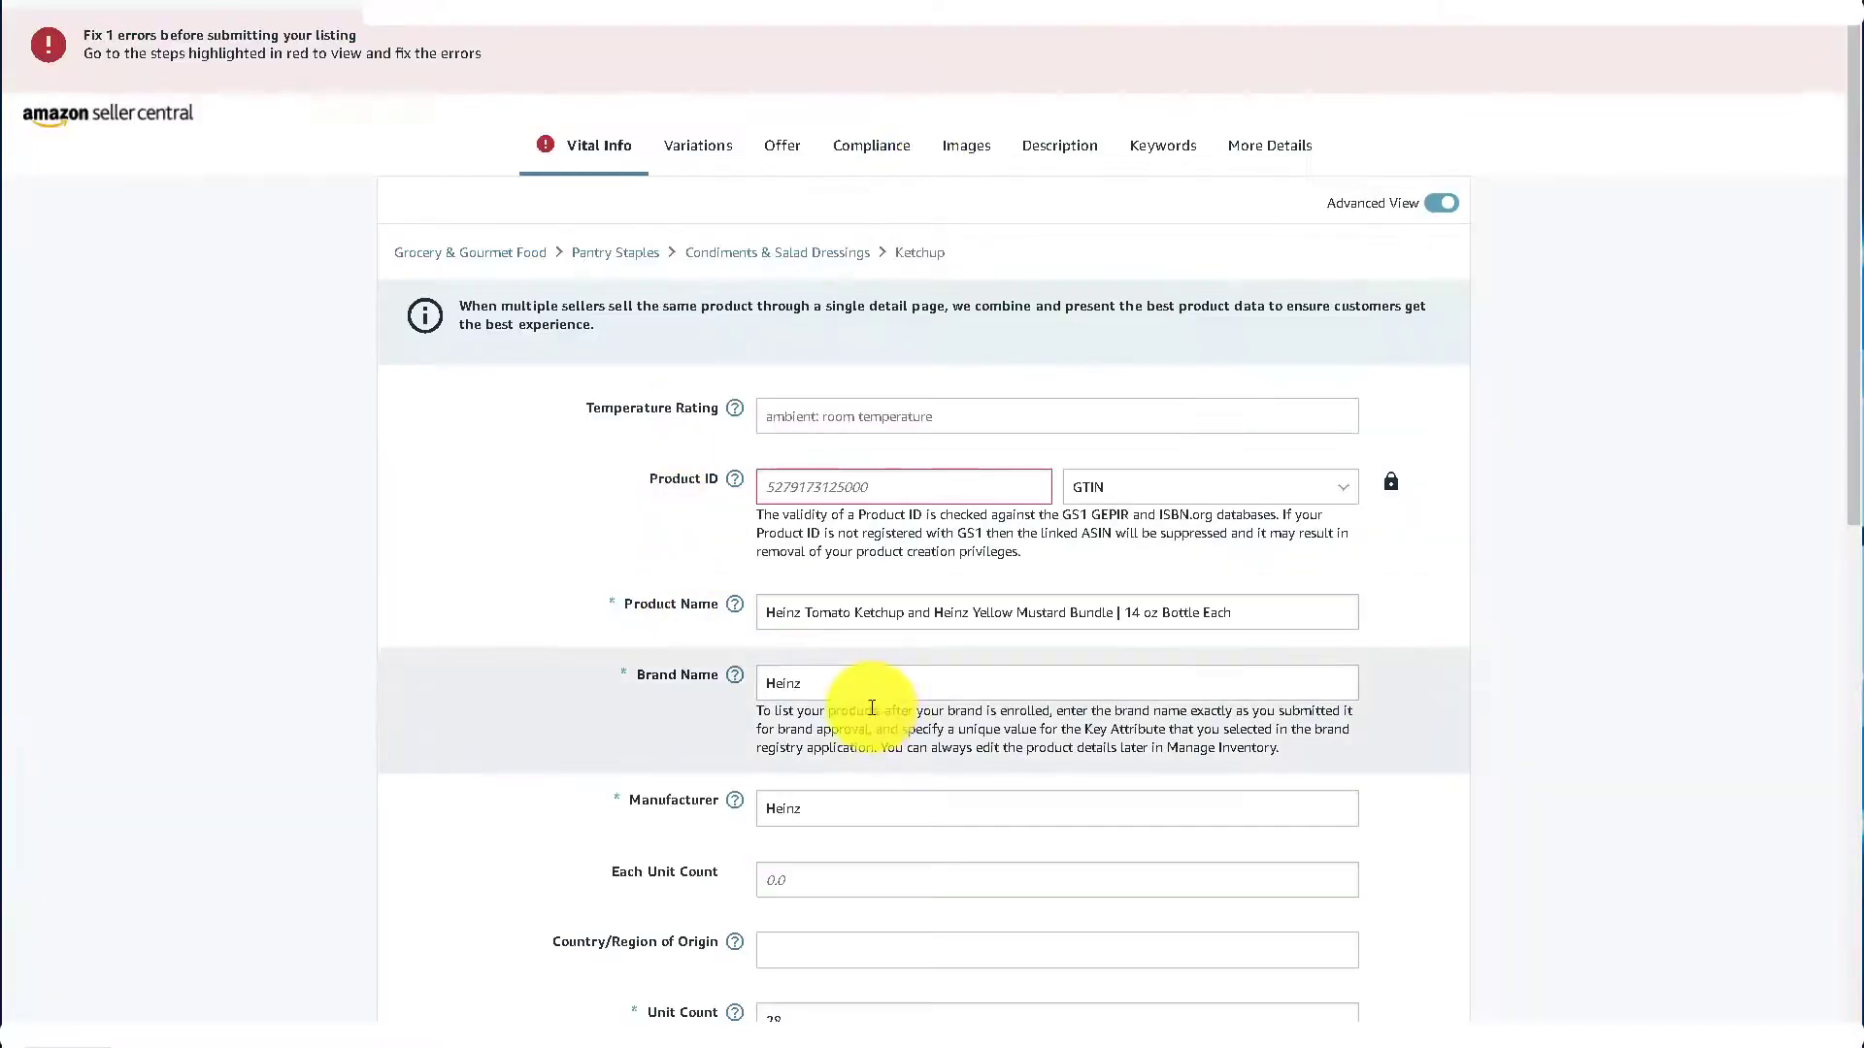
Replace the brand name in the ketchup and mustard bundle listing with "Generic".
{"action": "left_click_drag", "start_coordinate": [832, 695], "coordinate": [737, 695]}
{"action": "type", "text": "Generix"}
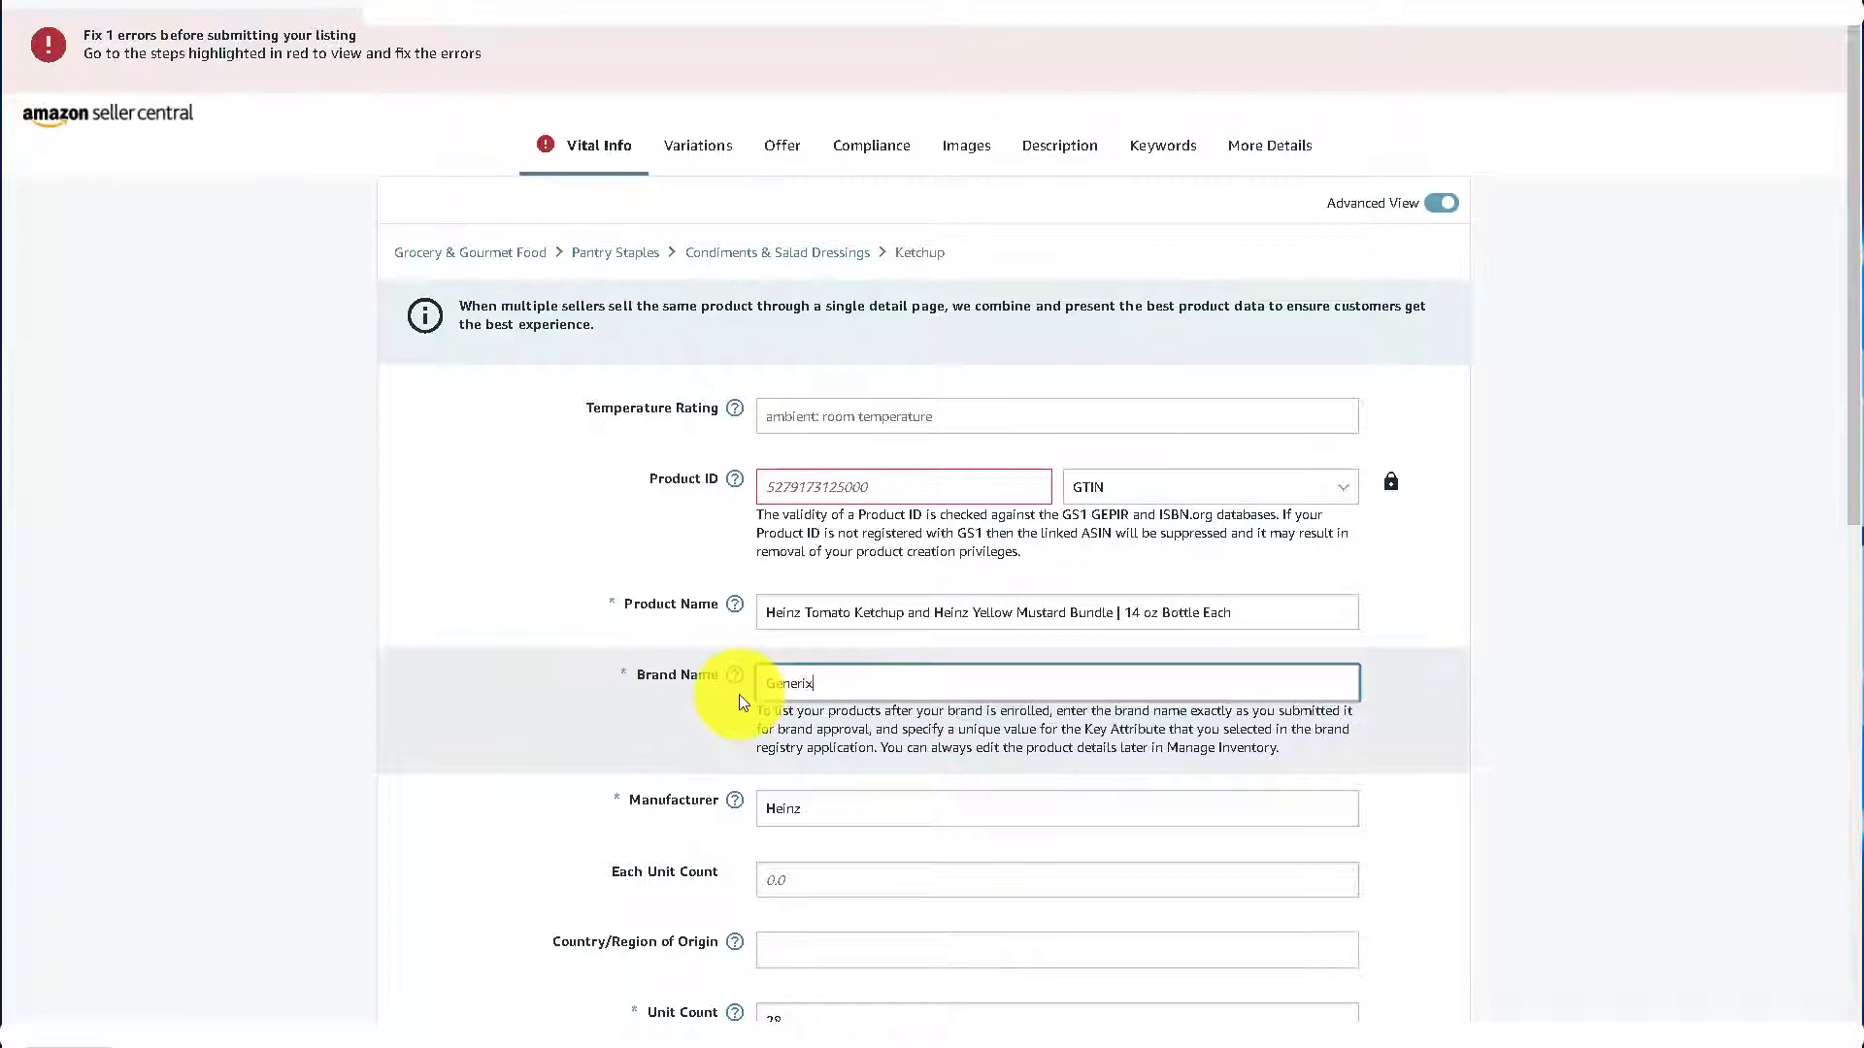
{"action": "key", "text": "BackSpace"}
{"action": "type", "text": "c"}
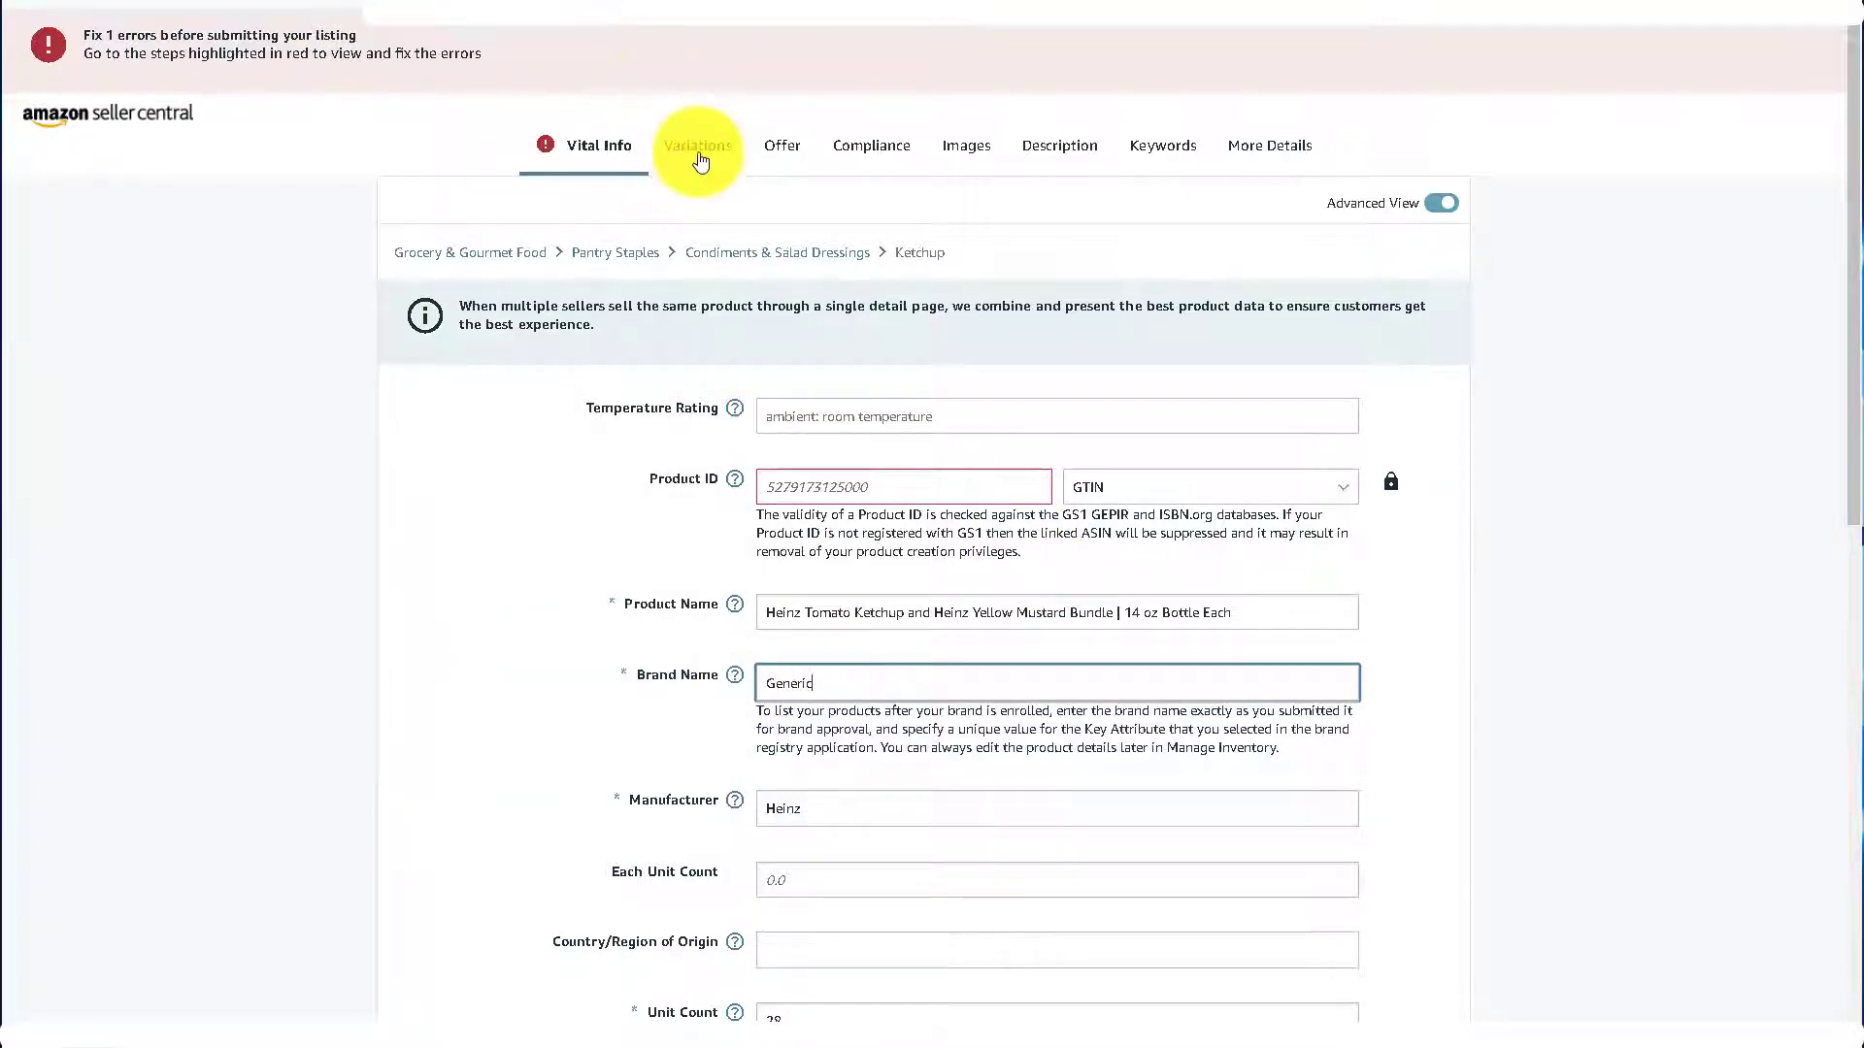
Check the listing's variations, offer and vital information for remaining errors, including the brand name and manufacturer.
{"action": "left_click", "coordinate": [697, 151]}
{"action": "left_click", "coordinate": [708, 49]}
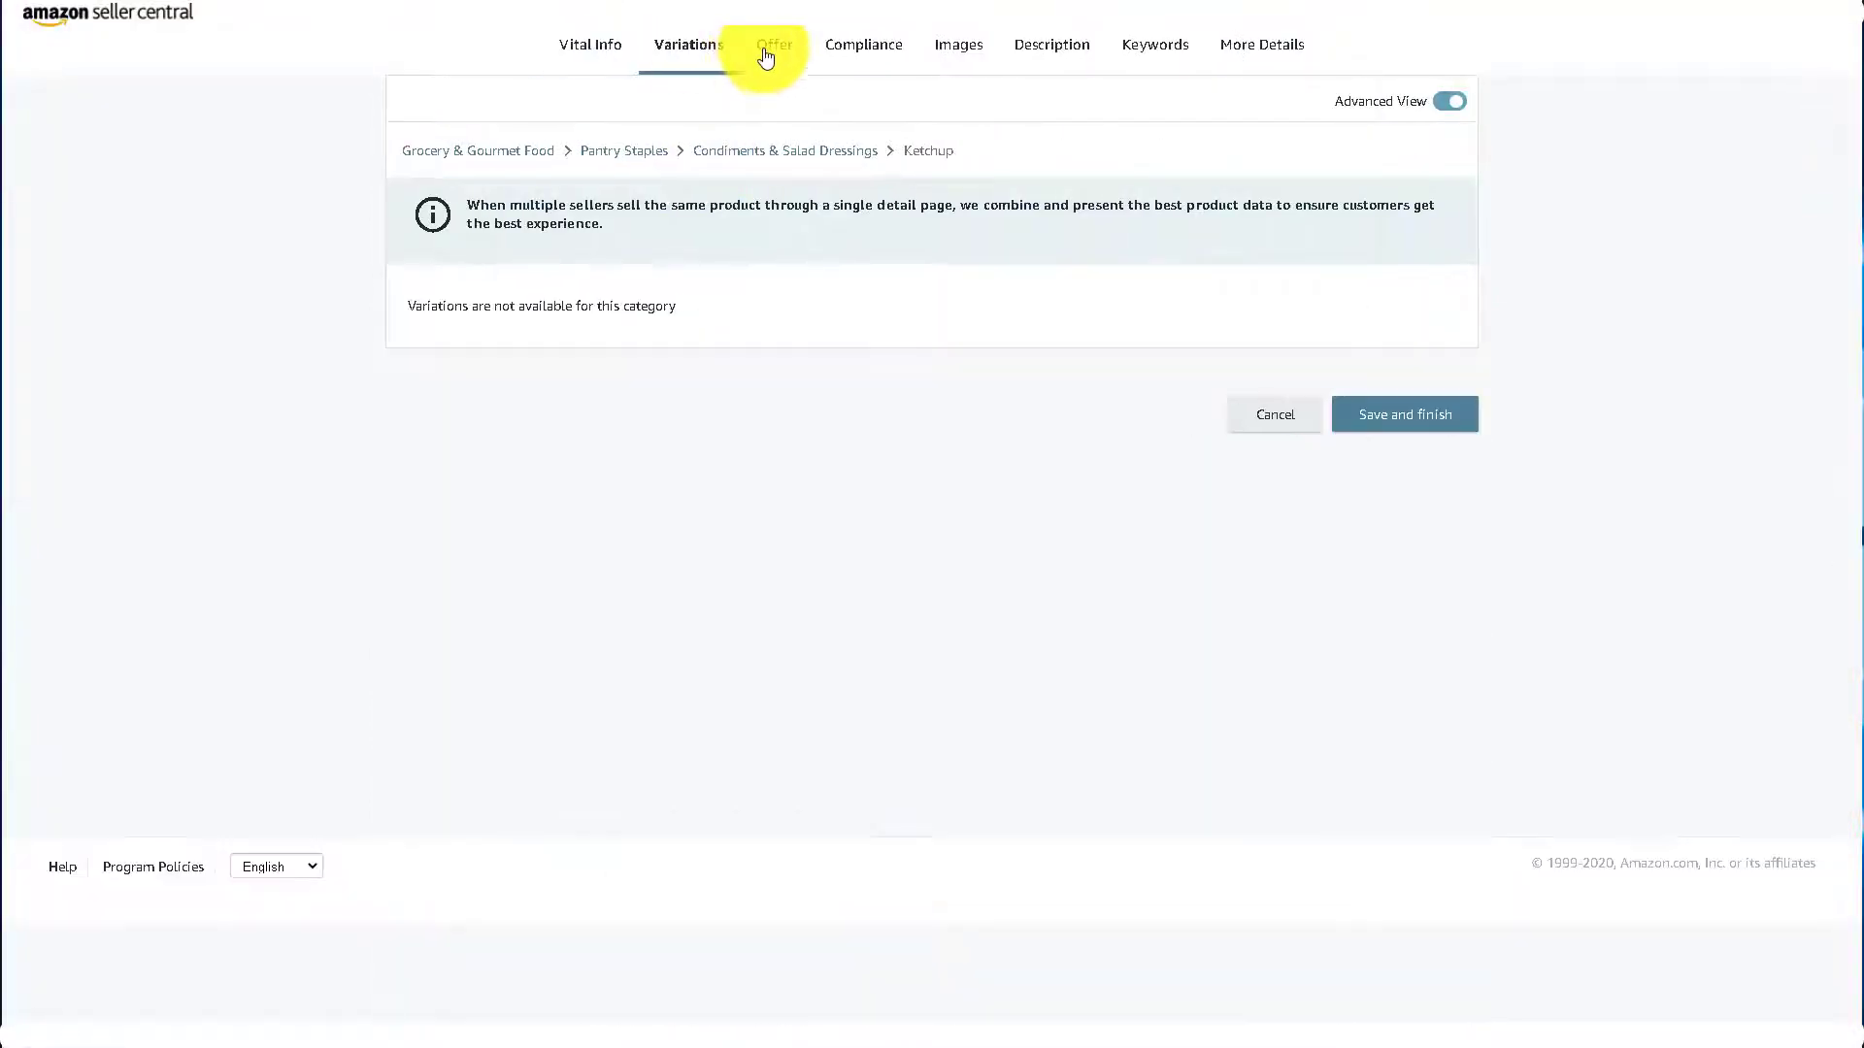
{"action": "left_click", "coordinate": [765, 49]}
{"action": "left_click", "coordinate": [563, 62]}
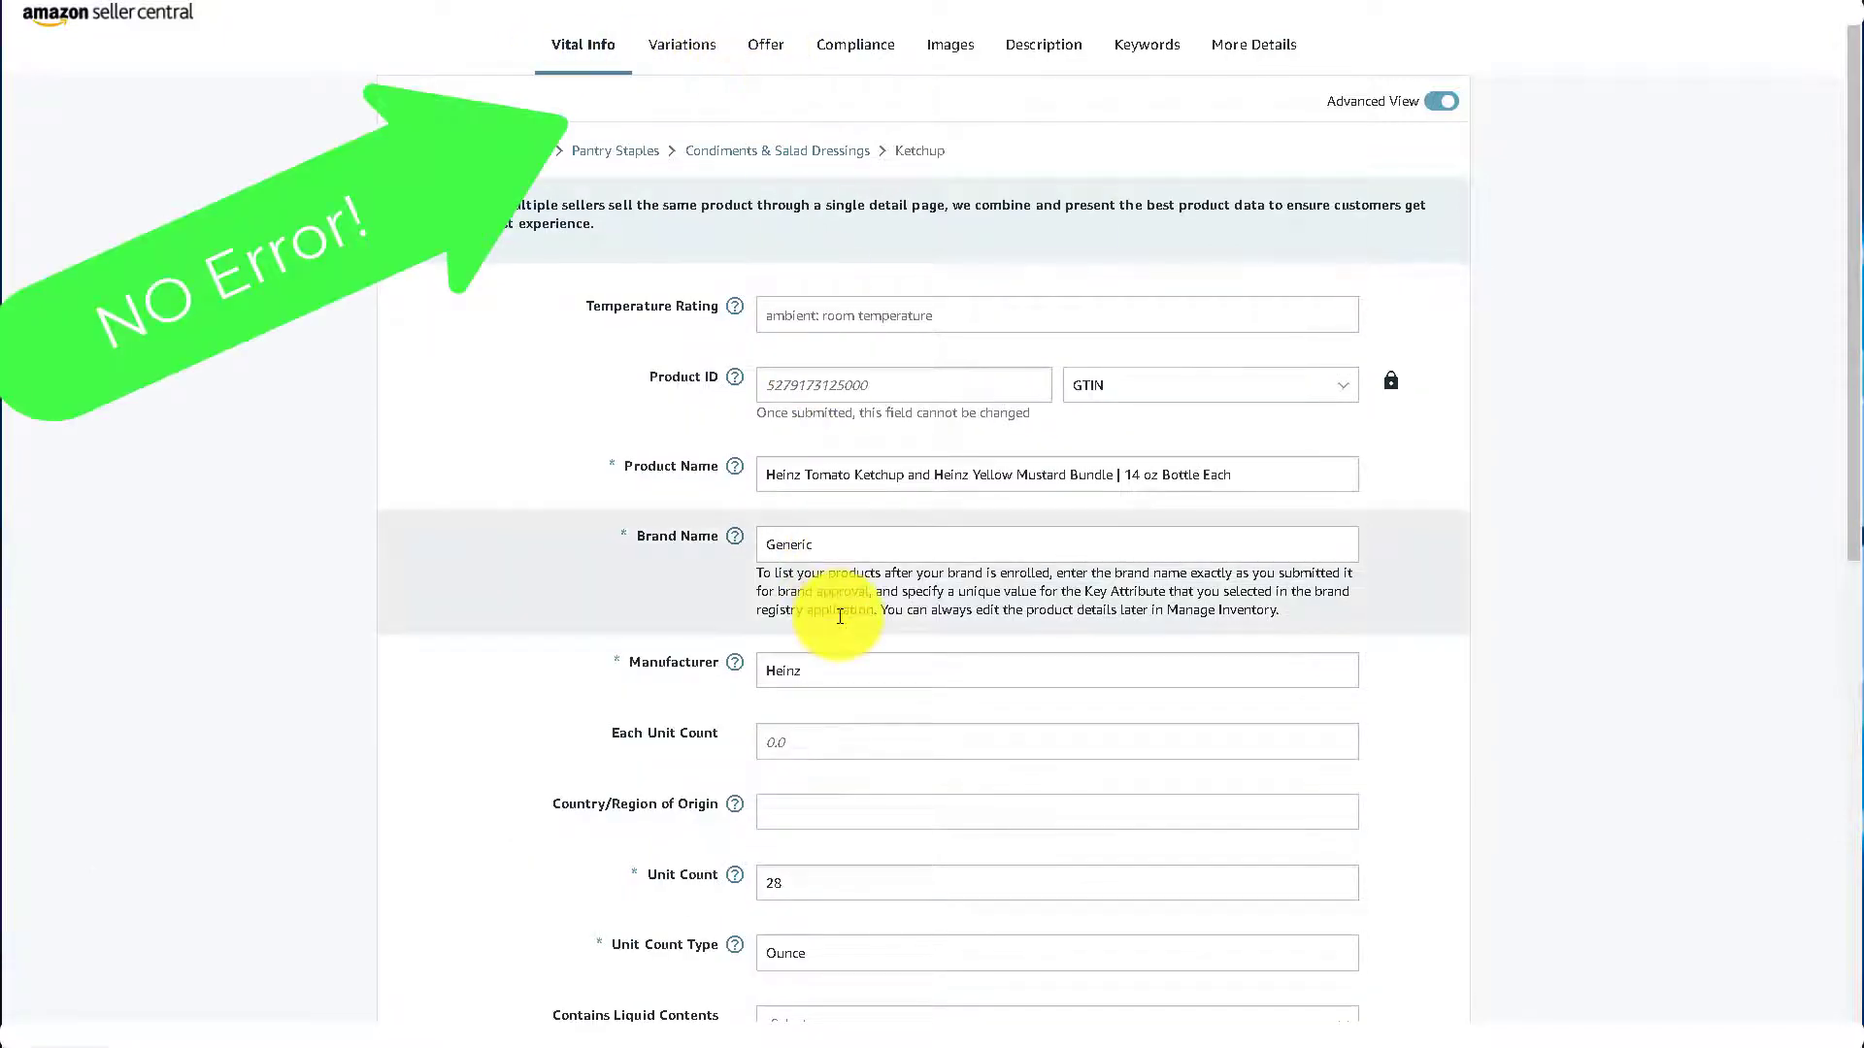
{"action": "left_click", "coordinate": [840, 674]}
{"action": "left_click", "coordinate": [846, 554]}
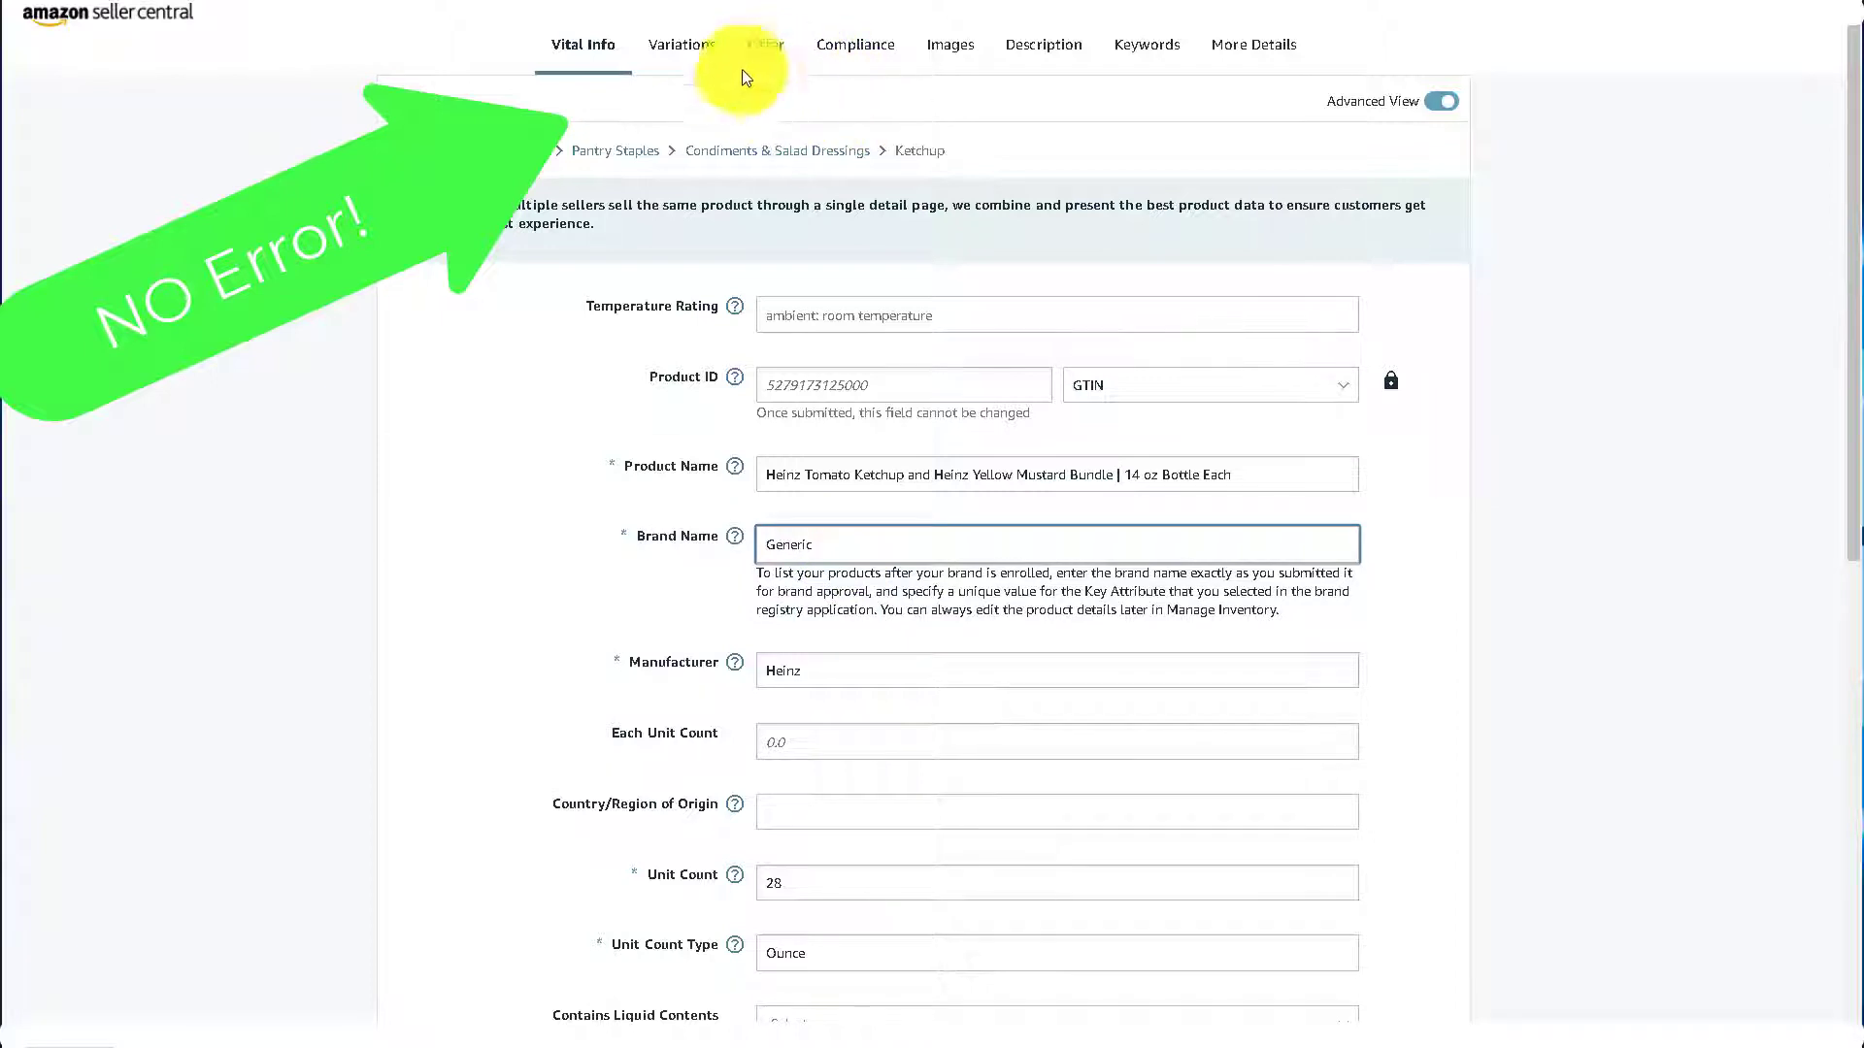
{"action": "left_click", "coordinate": [767, 43]}
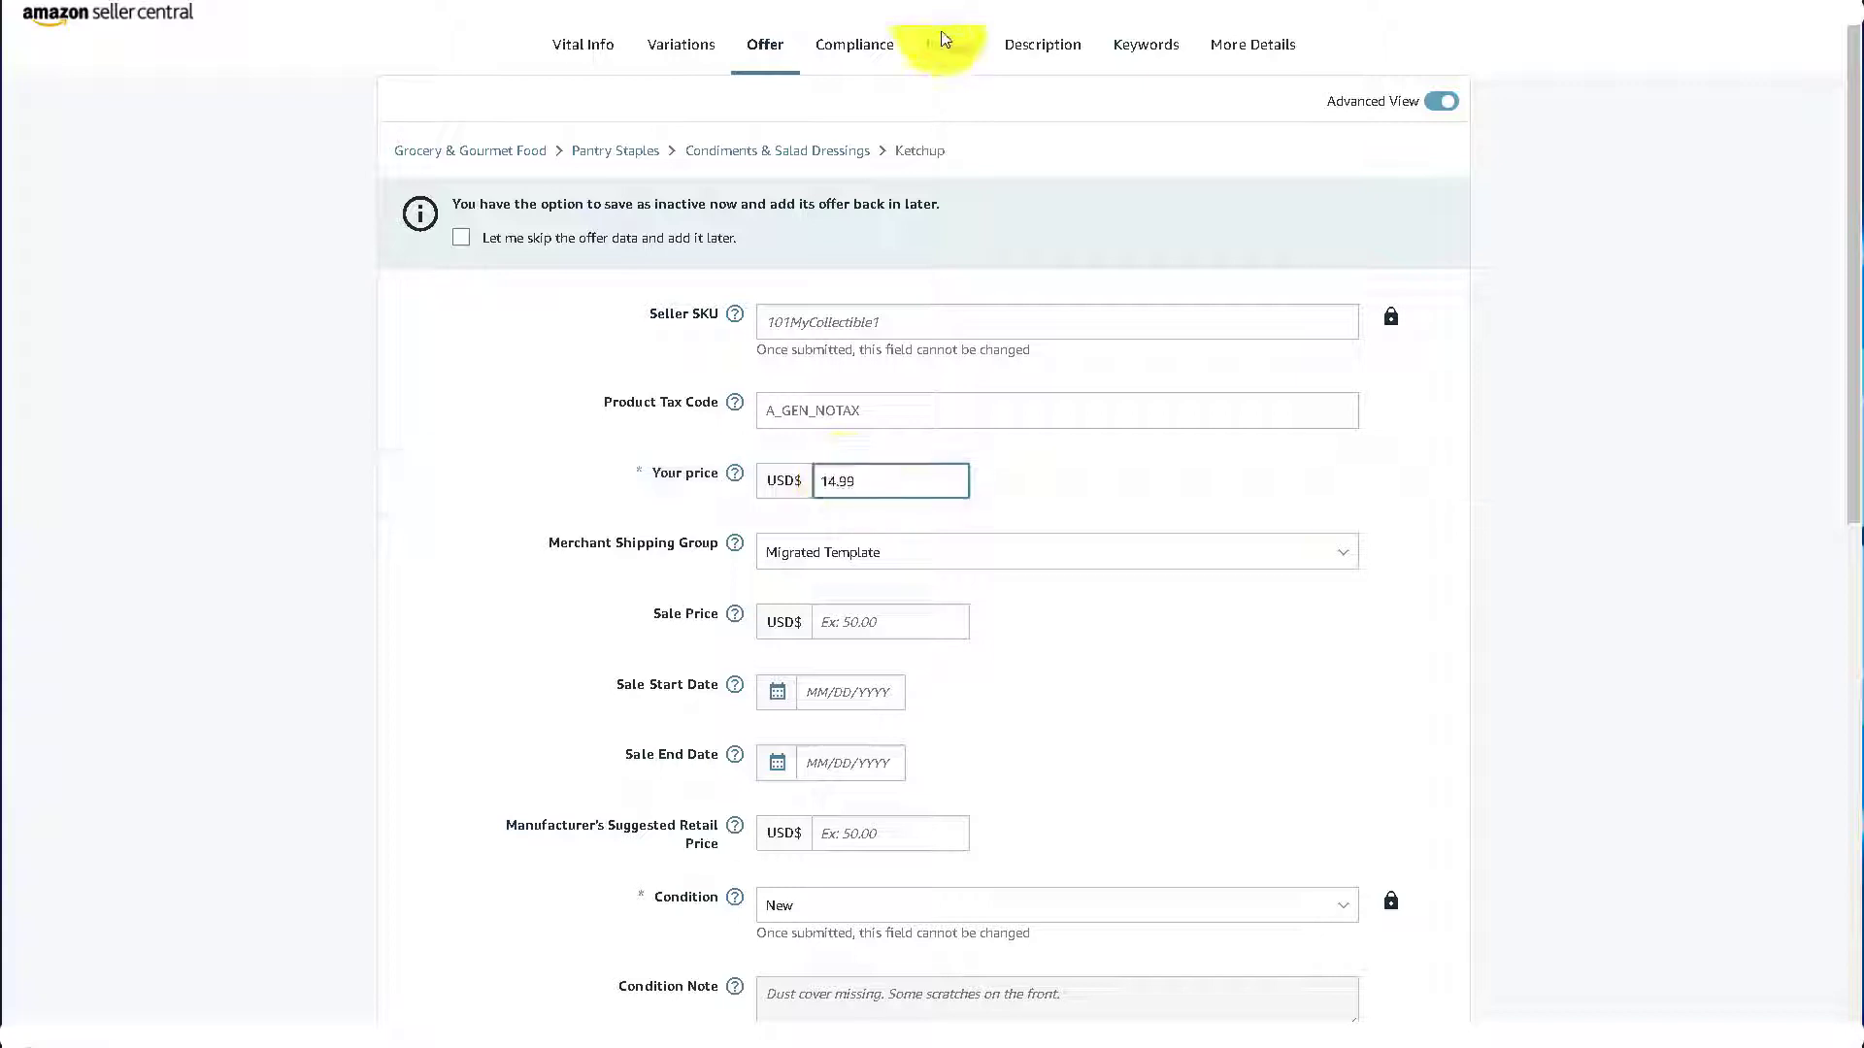
Upload the ketchup and mustard bundle picture as the listing's MAIN image.
{"action": "left_click", "coordinate": [951, 48]}
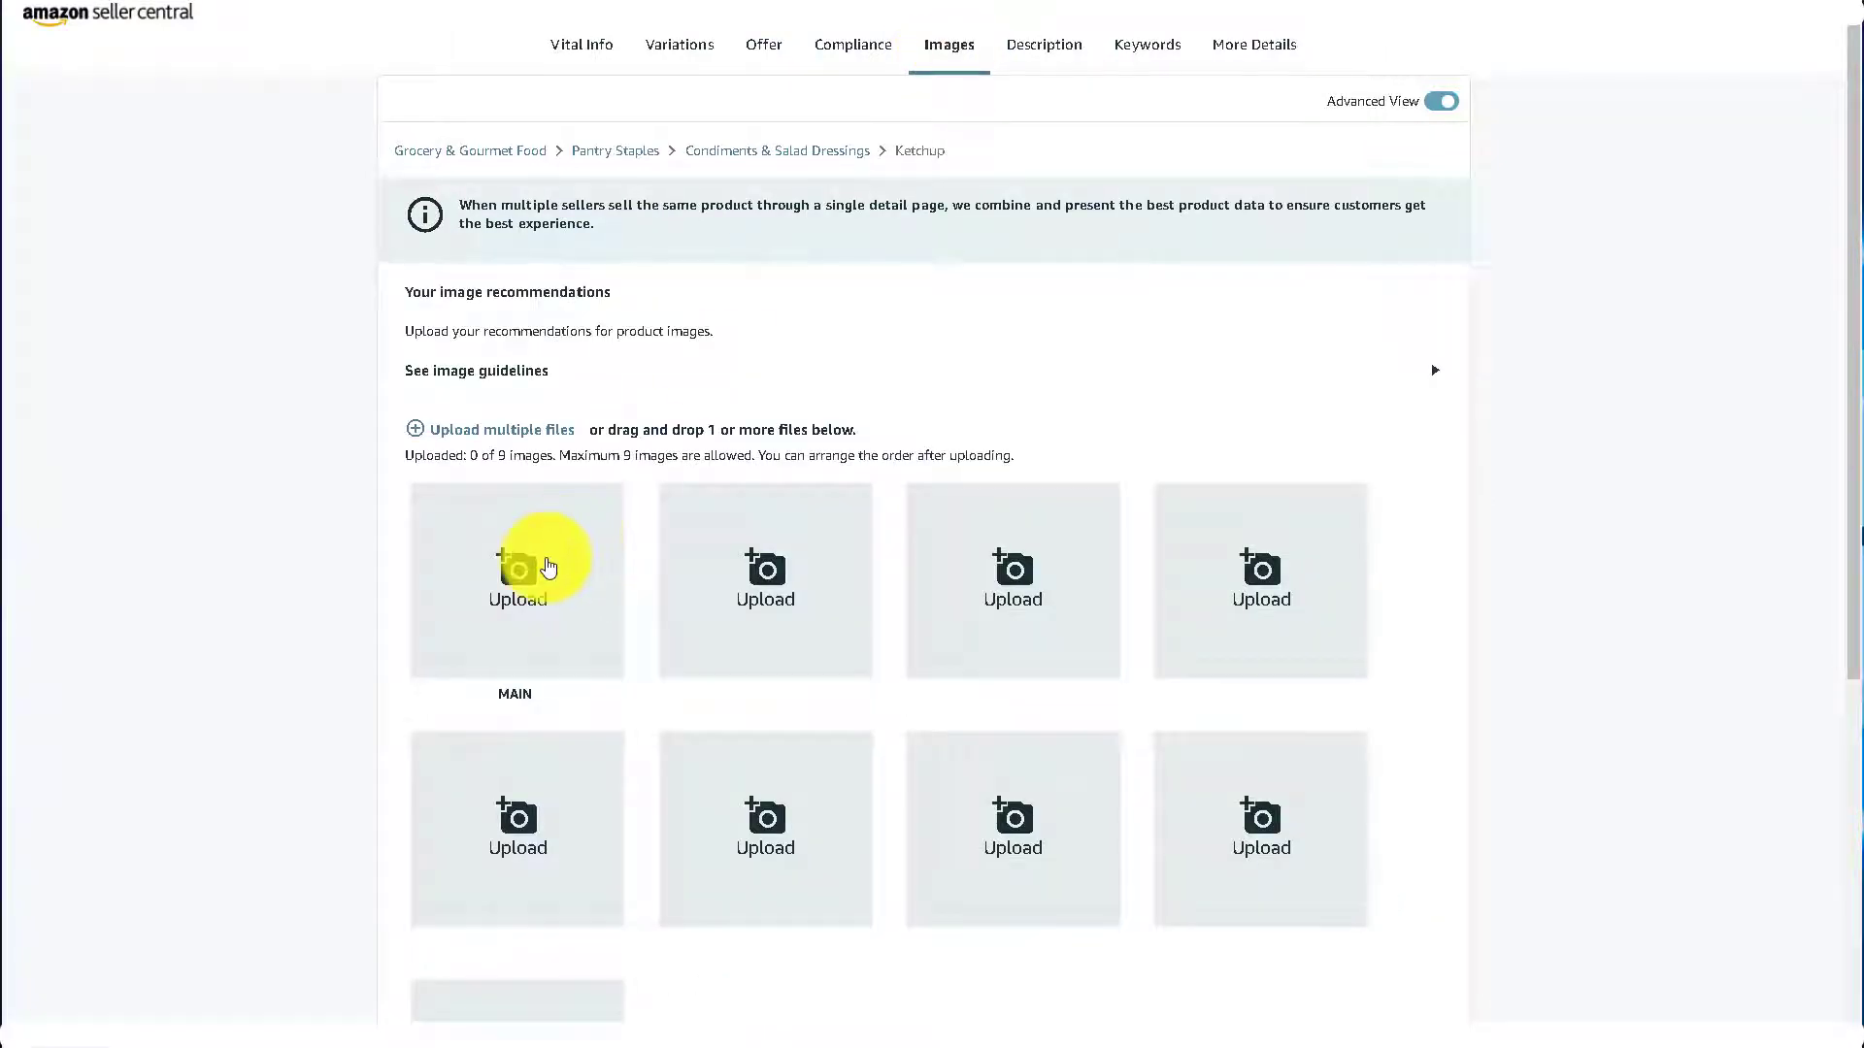
{"action": "left_click", "coordinate": [541, 562]}
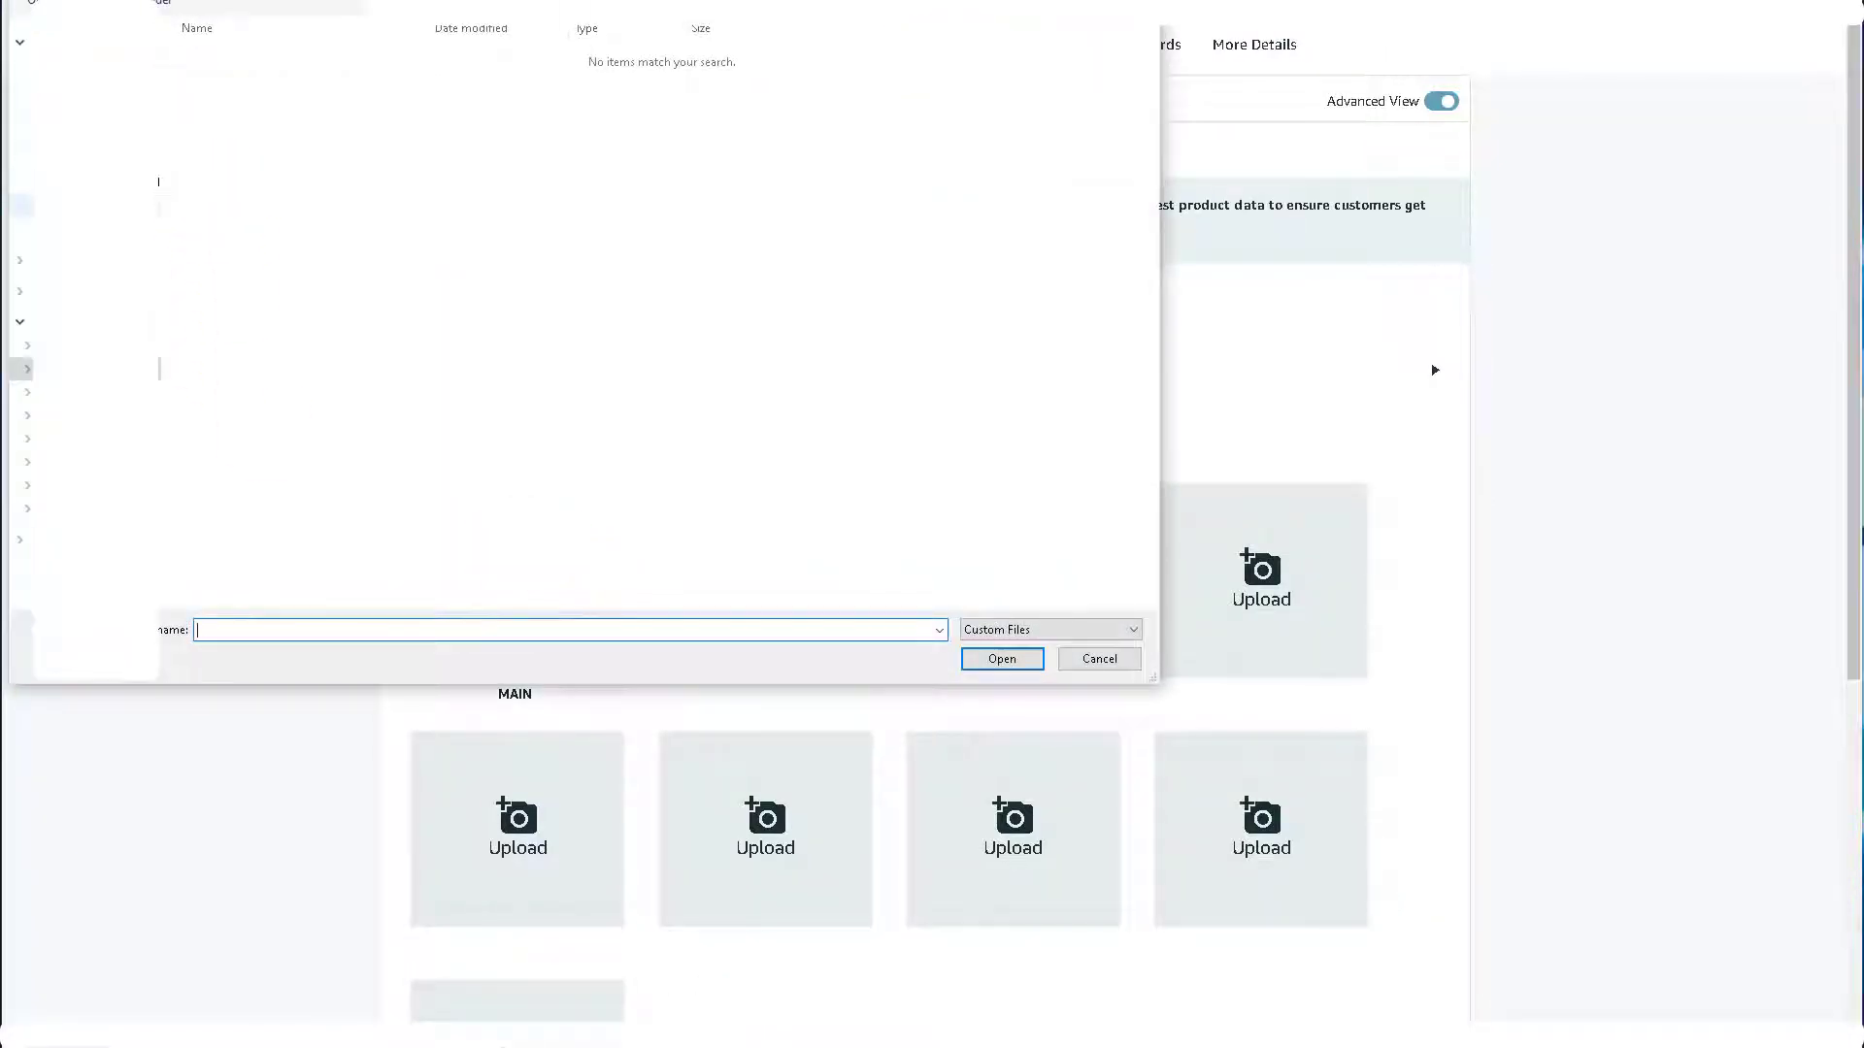
{"action": "left_click", "coordinate": [217, 95]}
{"action": "double_click", "coordinate": [217, 97]}
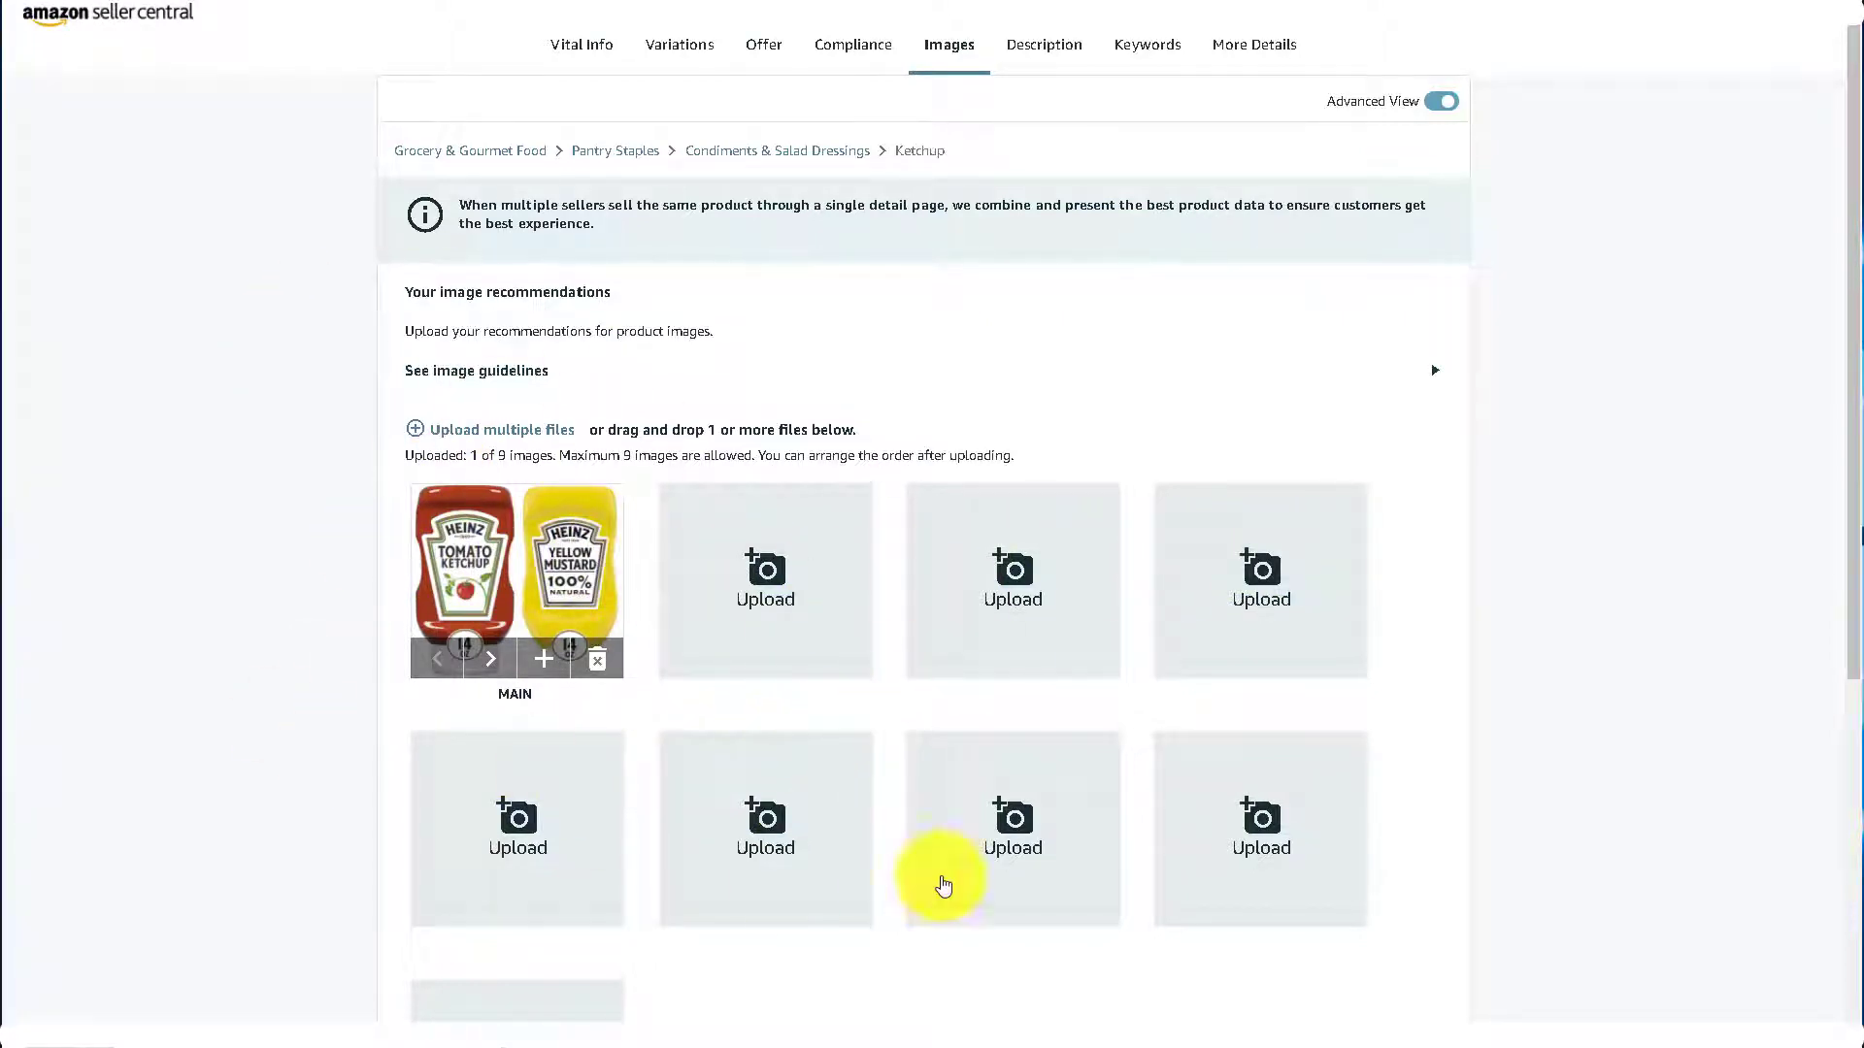
Add four extra Key Product Features entries to the listing's description details and go to the empty product description.
{"action": "left_click", "coordinate": [1063, 60]}
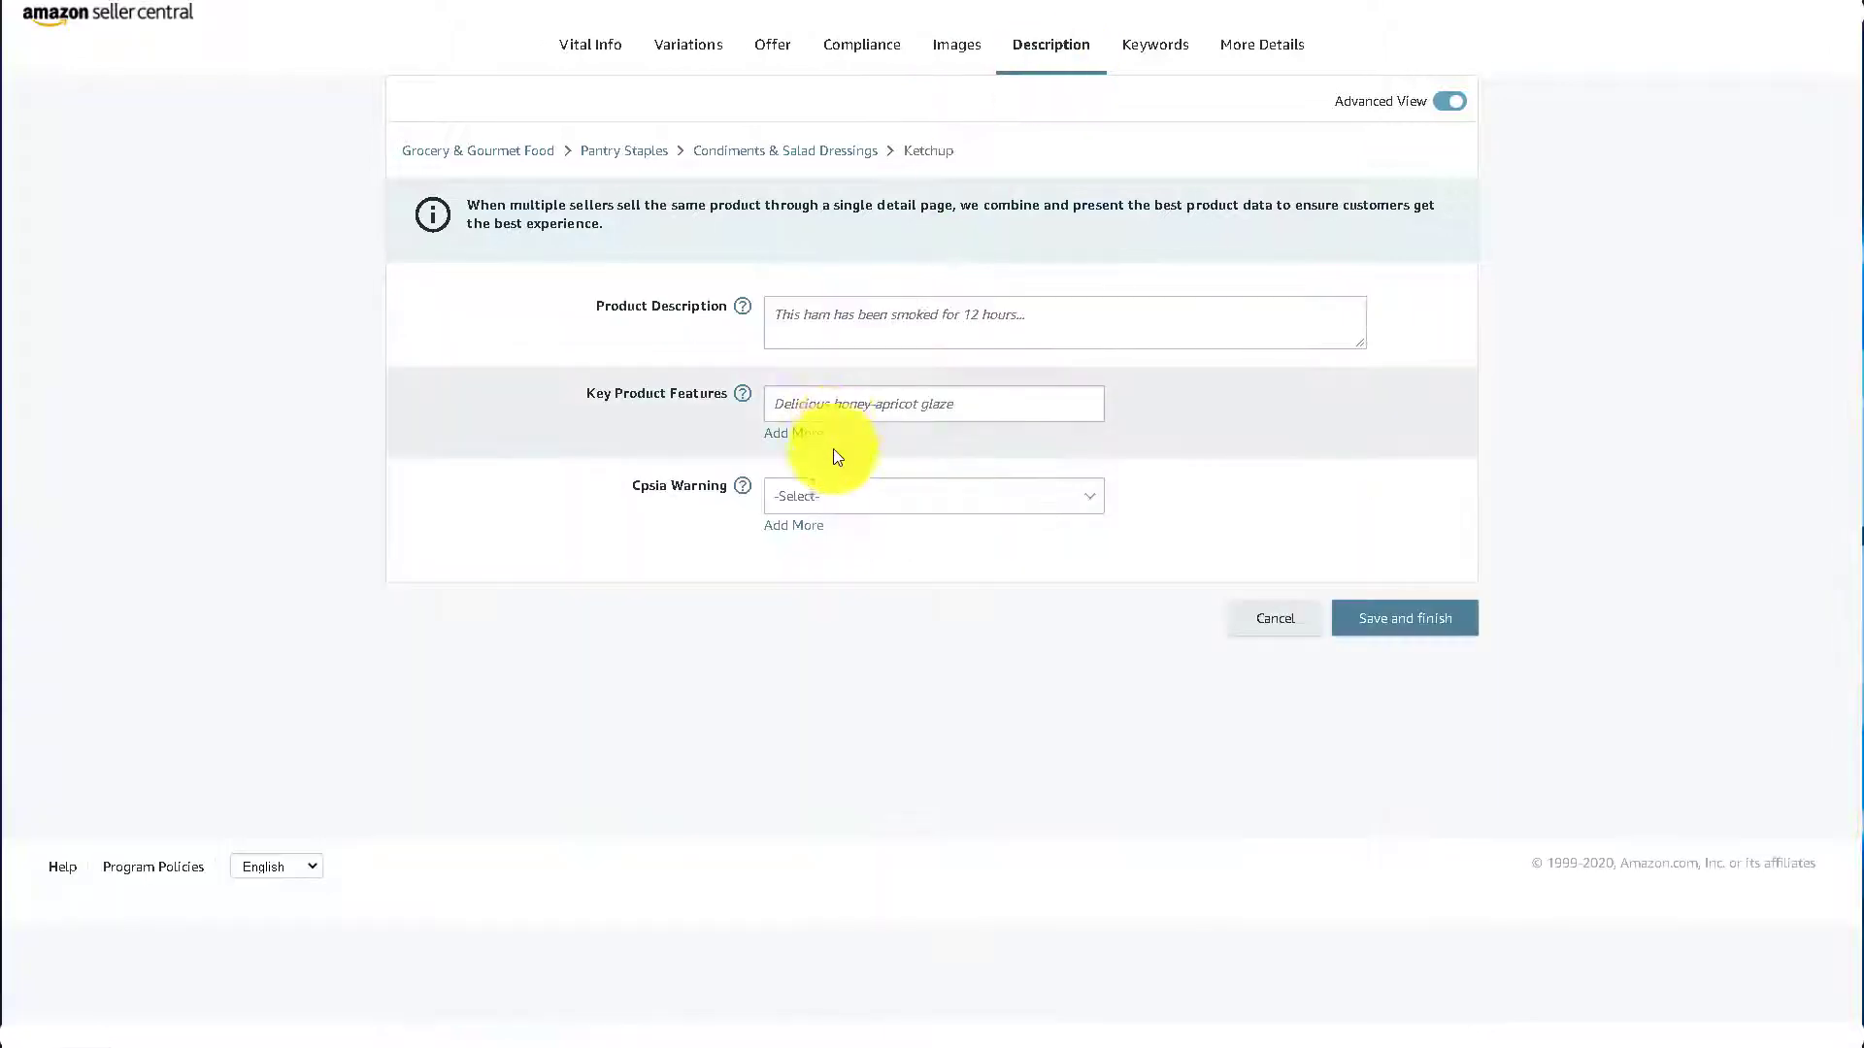
{"action": "left_click", "coordinate": [793, 434]}
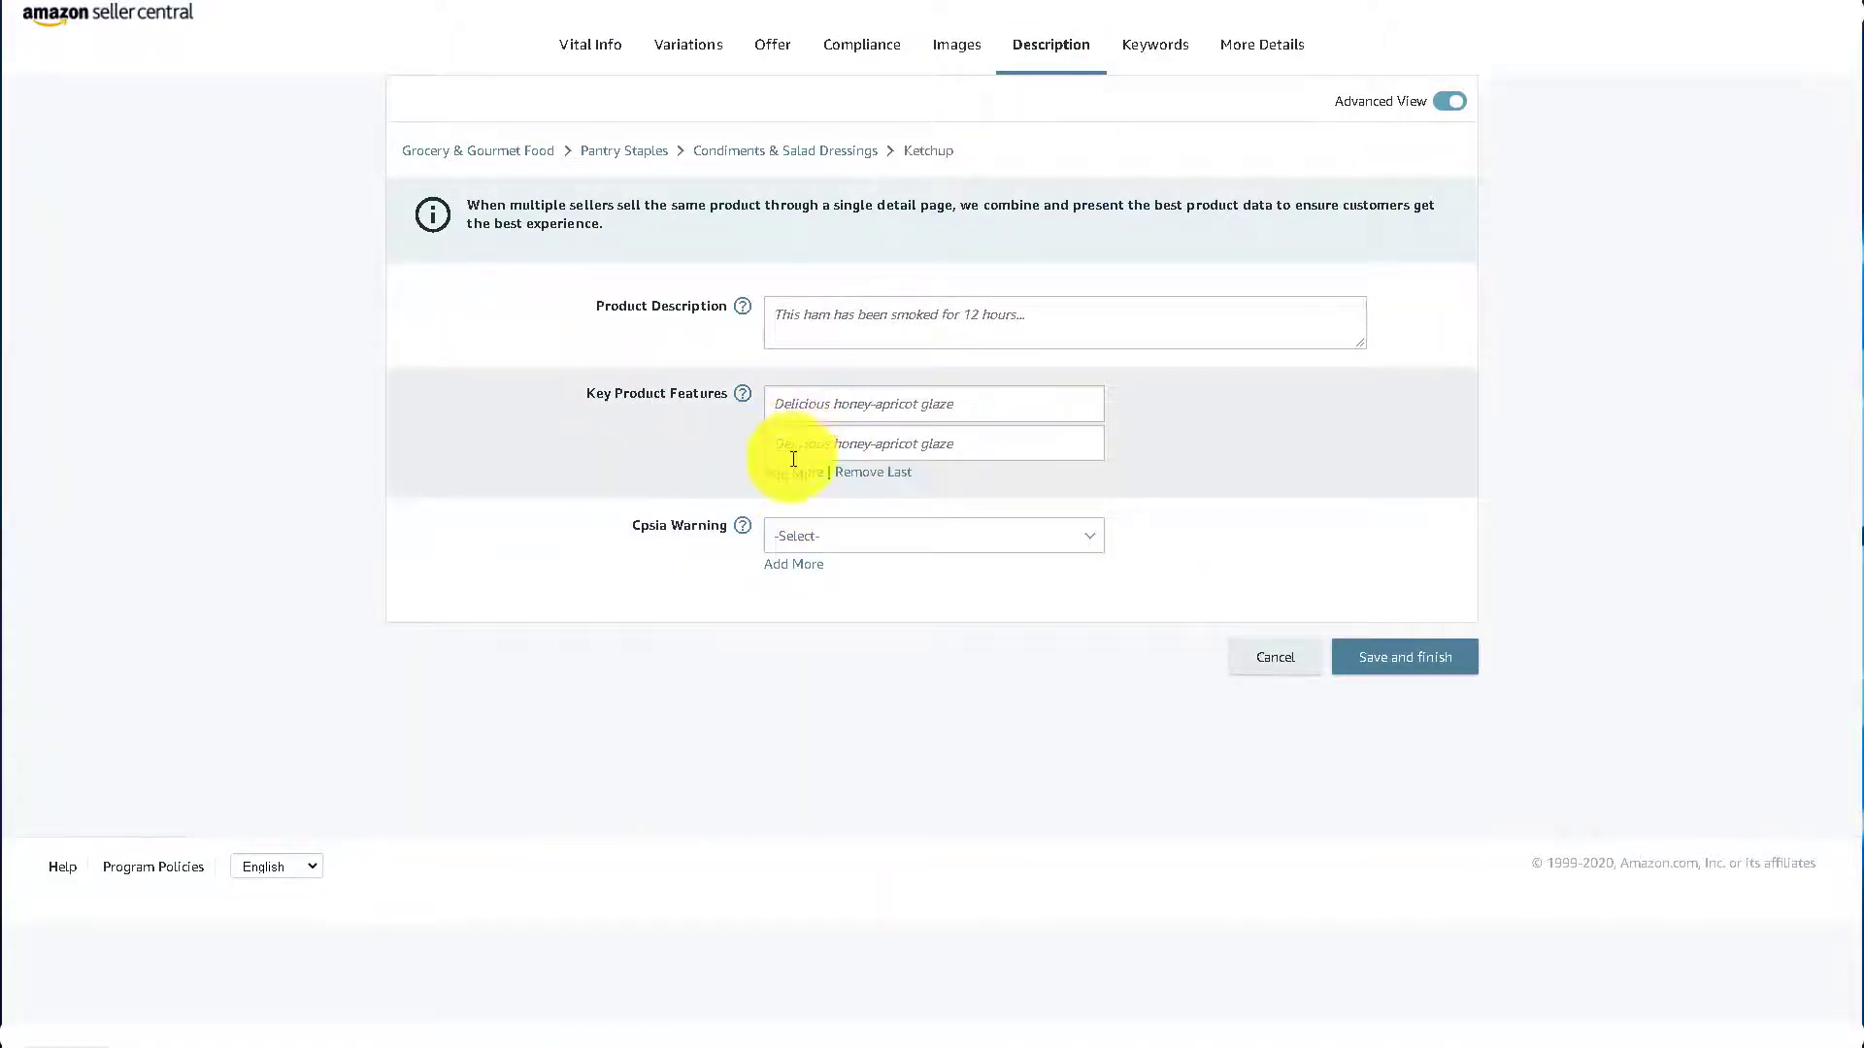
{"action": "left_click", "coordinate": [793, 475]}
{"action": "left_click", "coordinate": [793, 515]}
{"action": "left_click", "coordinate": [796, 553]}
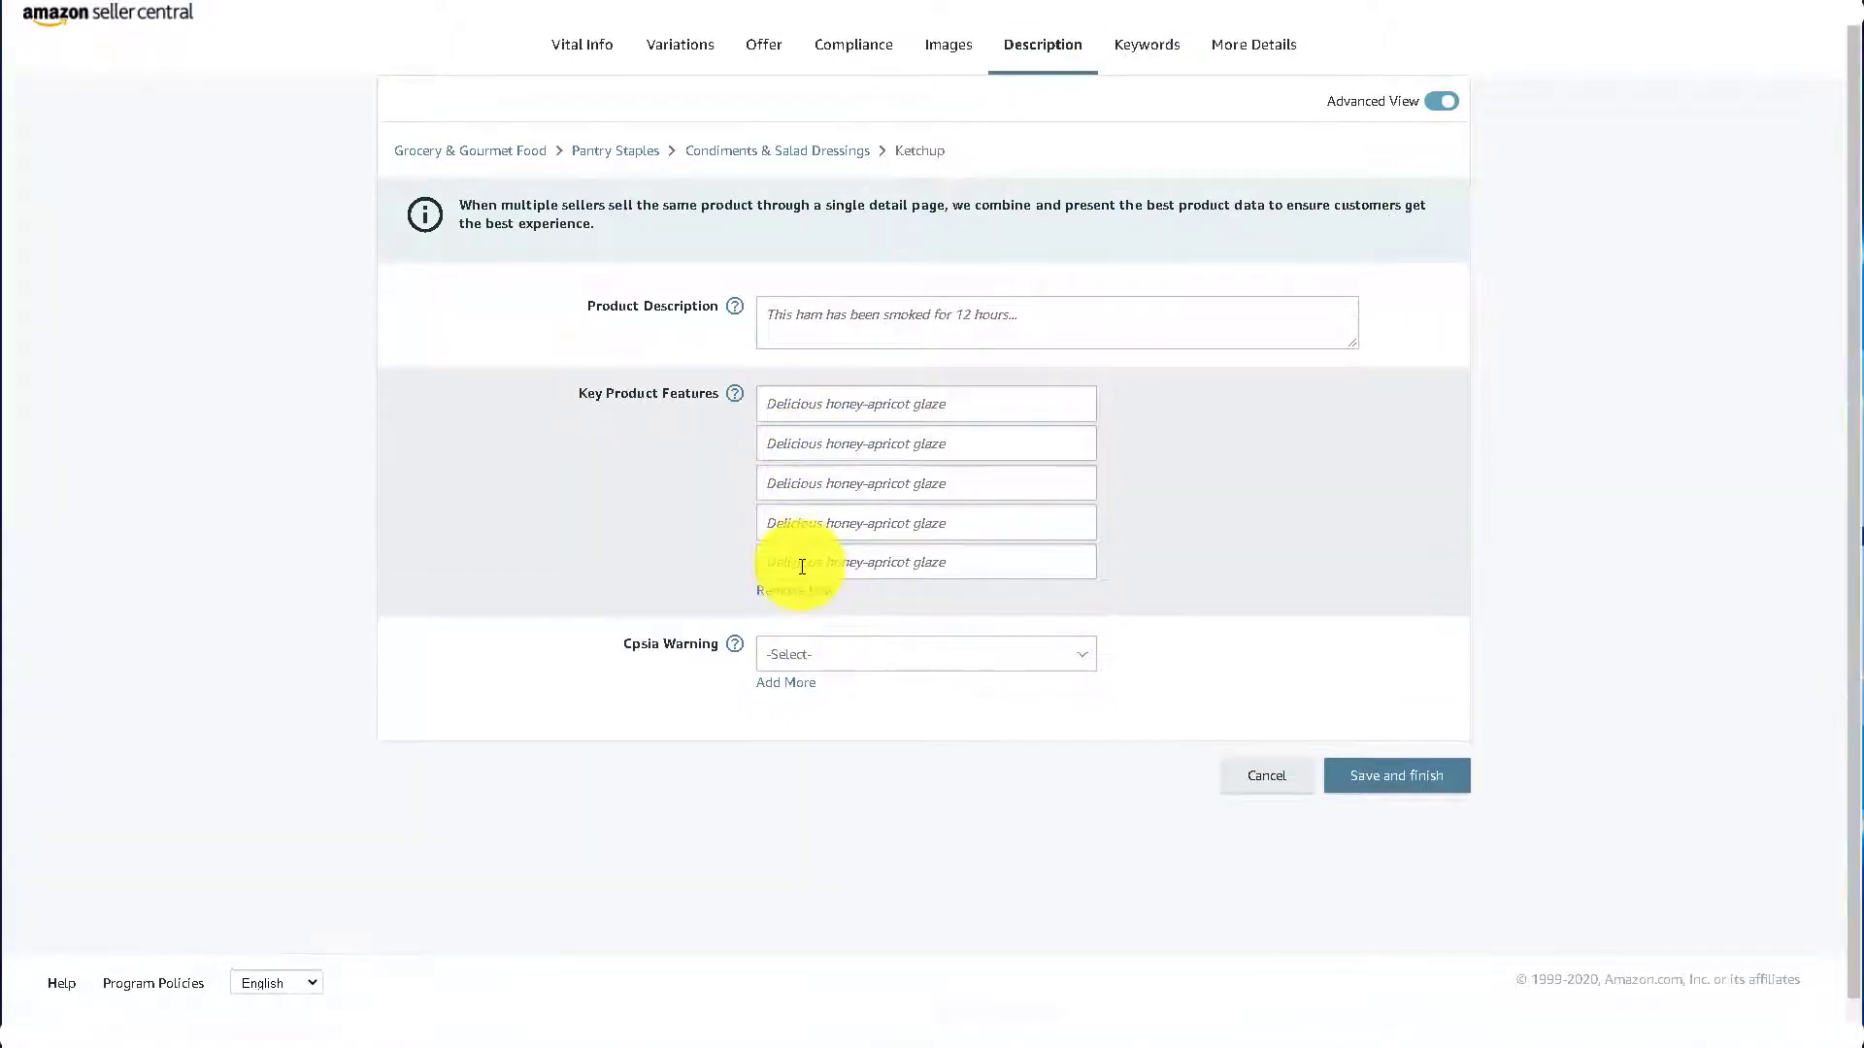
{"action": "left_click", "coordinate": [810, 333]}
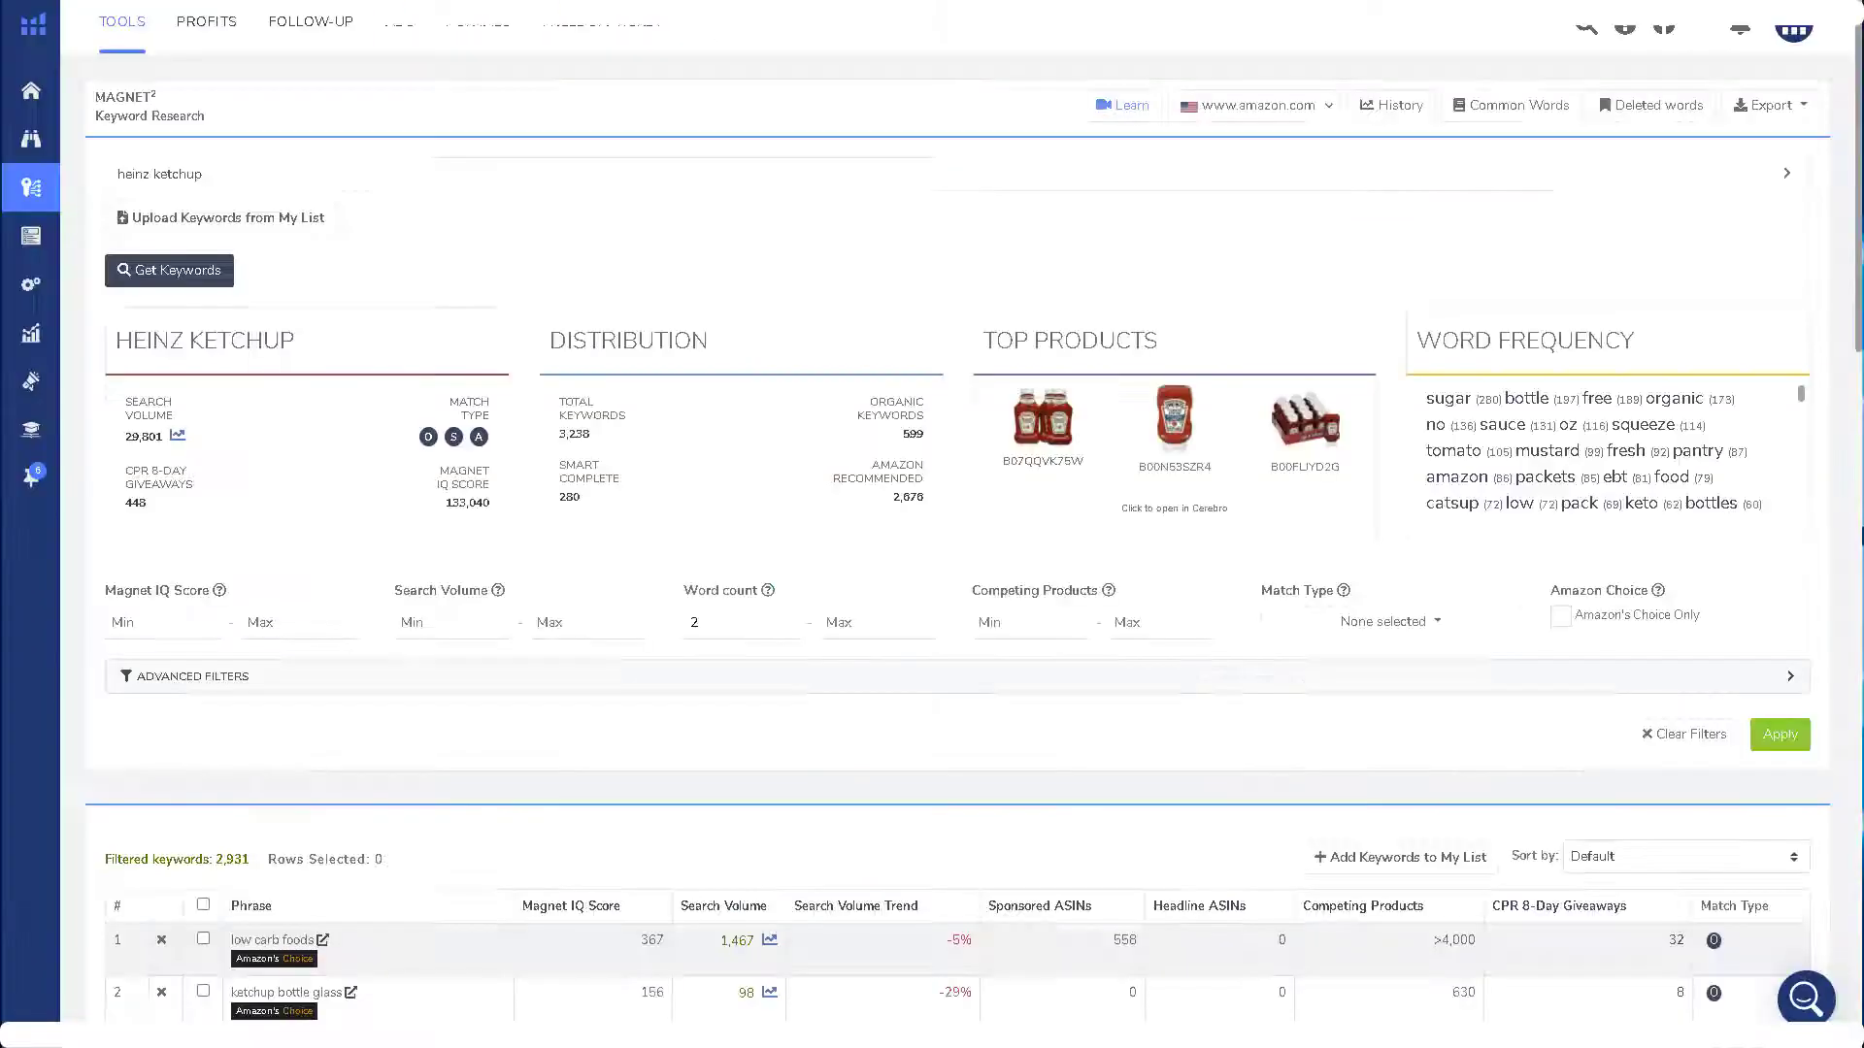
Switch to the Magnet keyword research tool and examine the keyword phrases and search volumes for "heinz ketchup".
{"action": "left_click", "coordinate": [252, 168]}
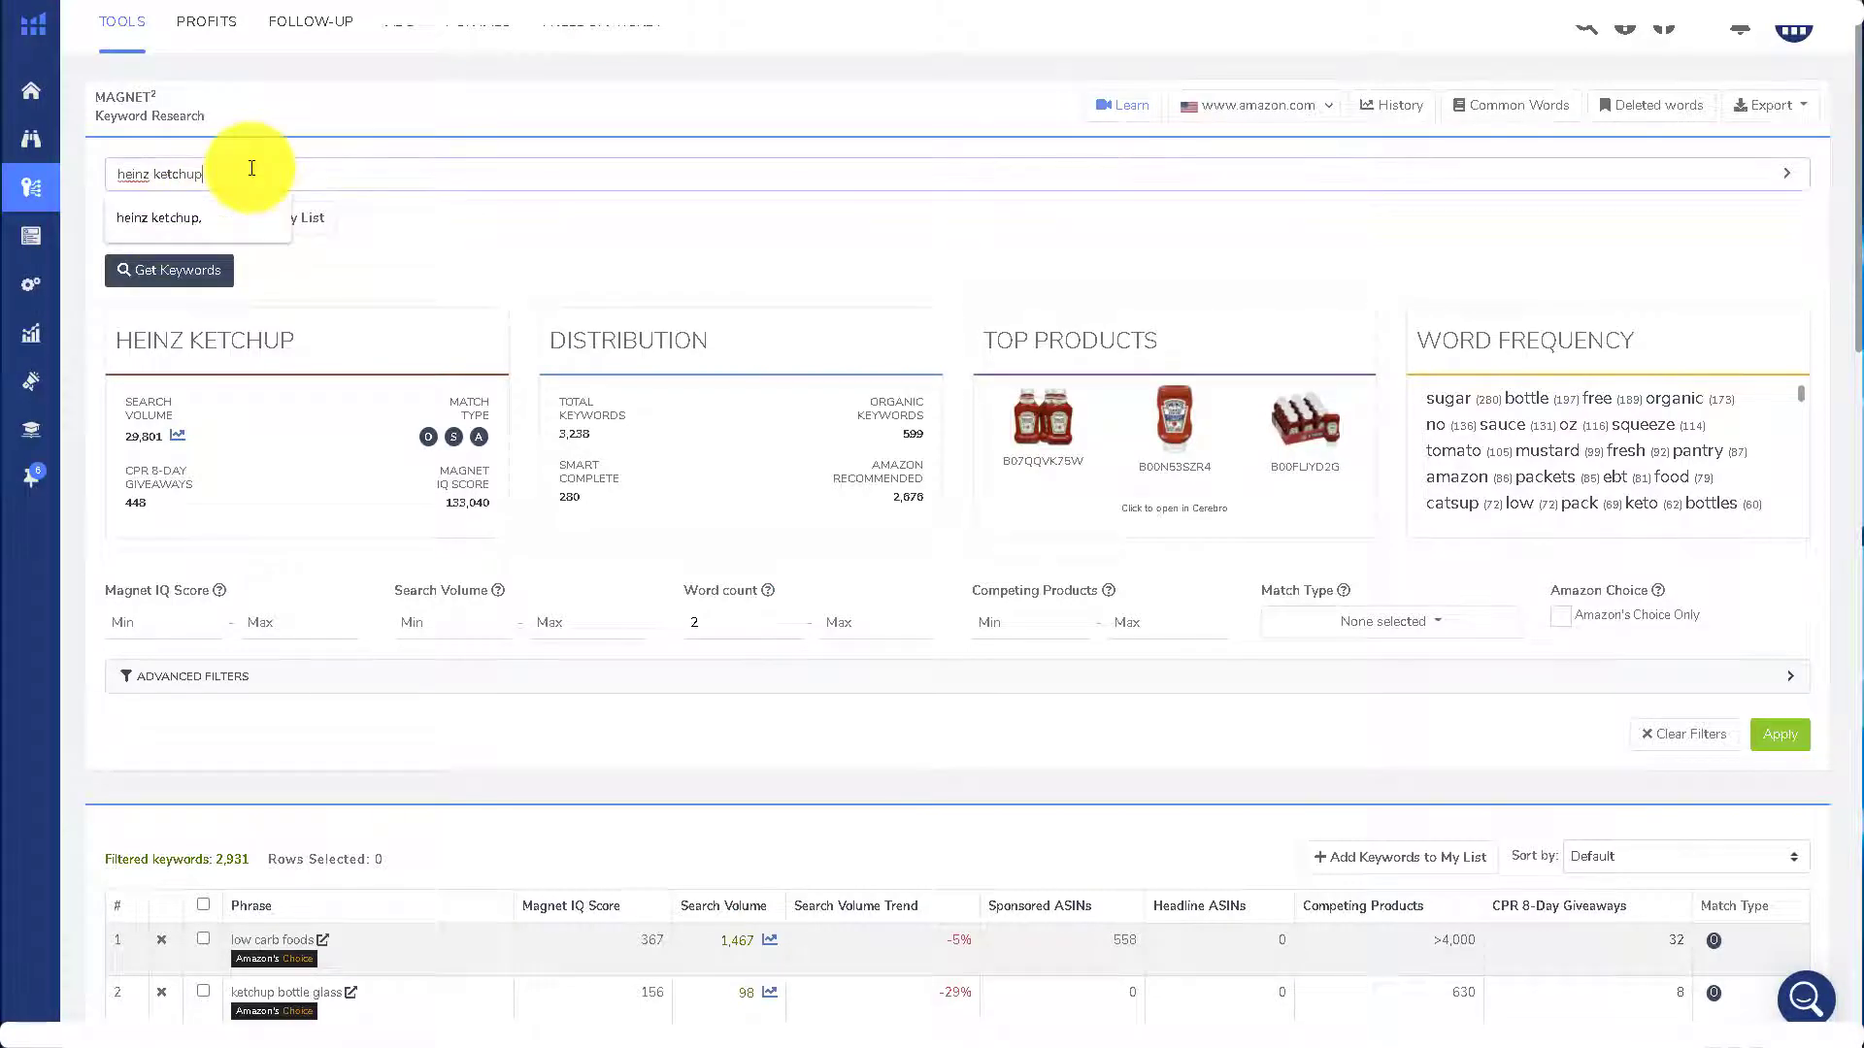
{"action": "scroll", "coordinate": [592, 228], "scroll_direction": "down", "scroll_amount": 5}
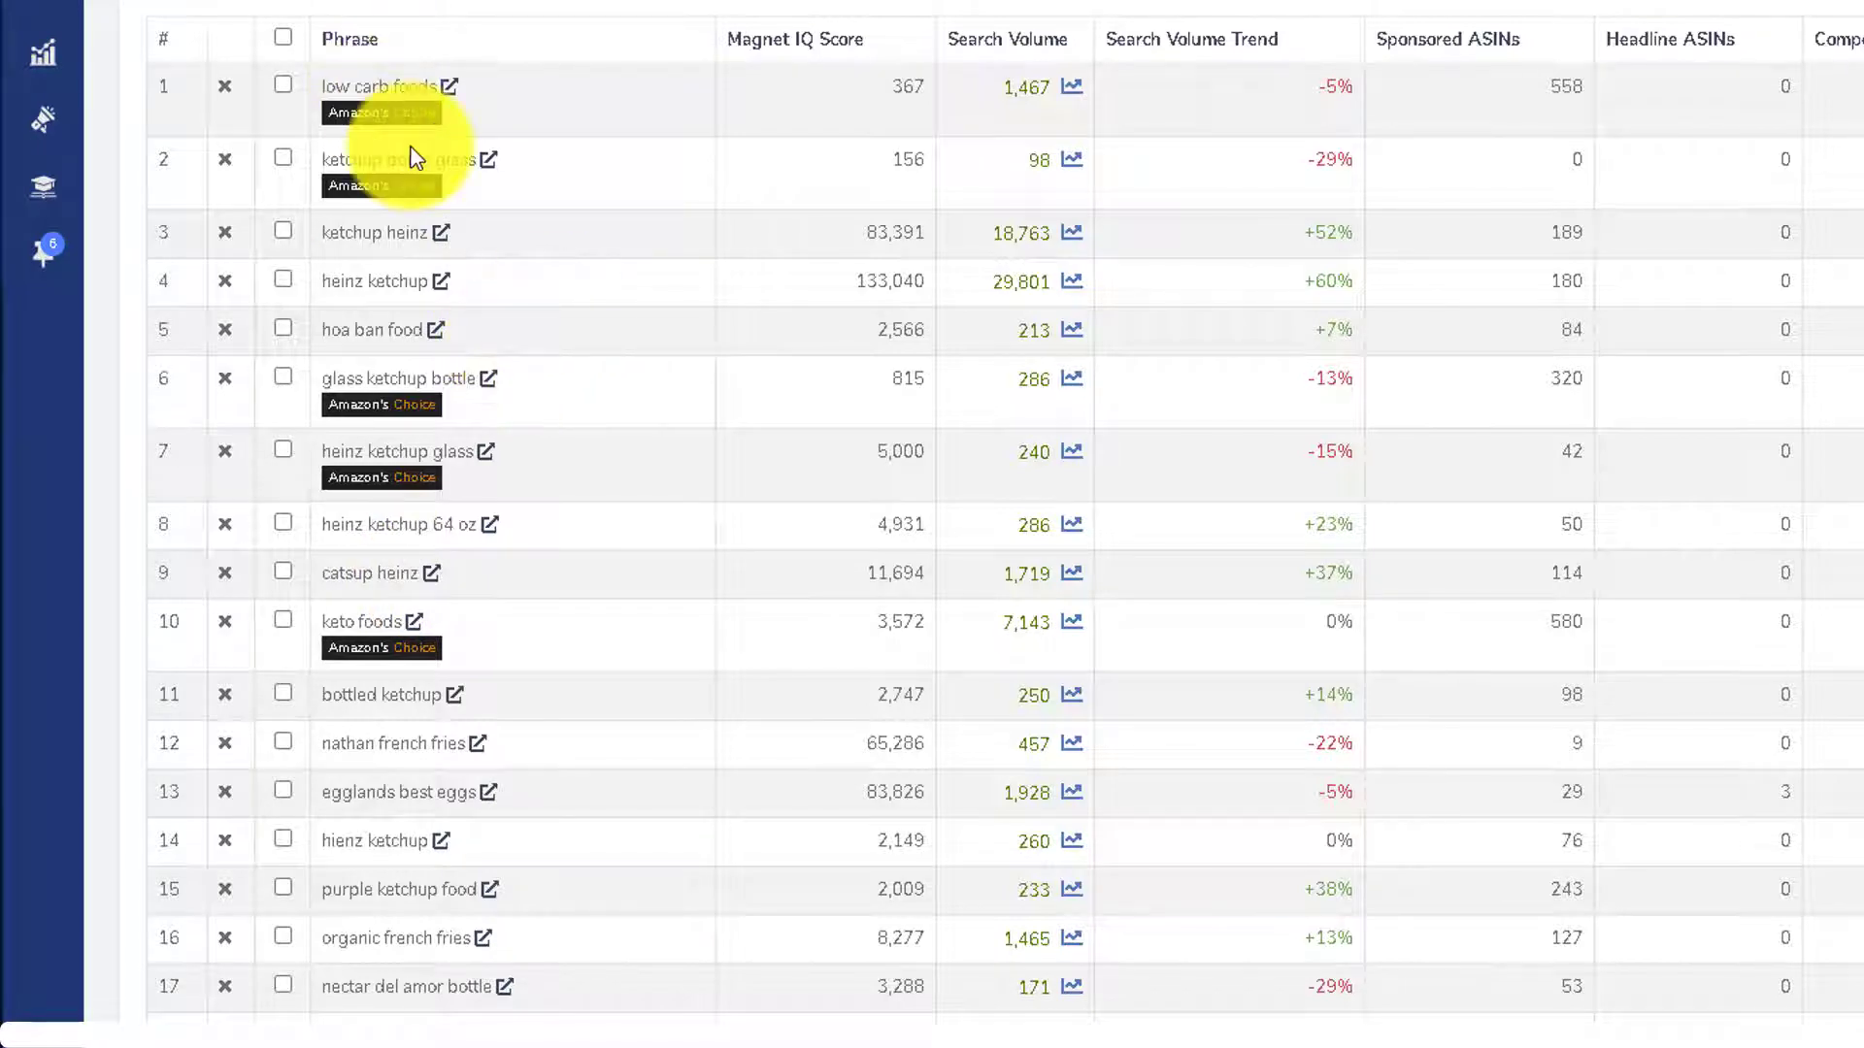
{"action": "scroll", "coordinate": [439, 208], "scroll_direction": "down", "scroll_amount": 1}
{"action": "scroll", "coordinate": [437, 206], "scroll_direction": "down", "scroll_amount": 3}
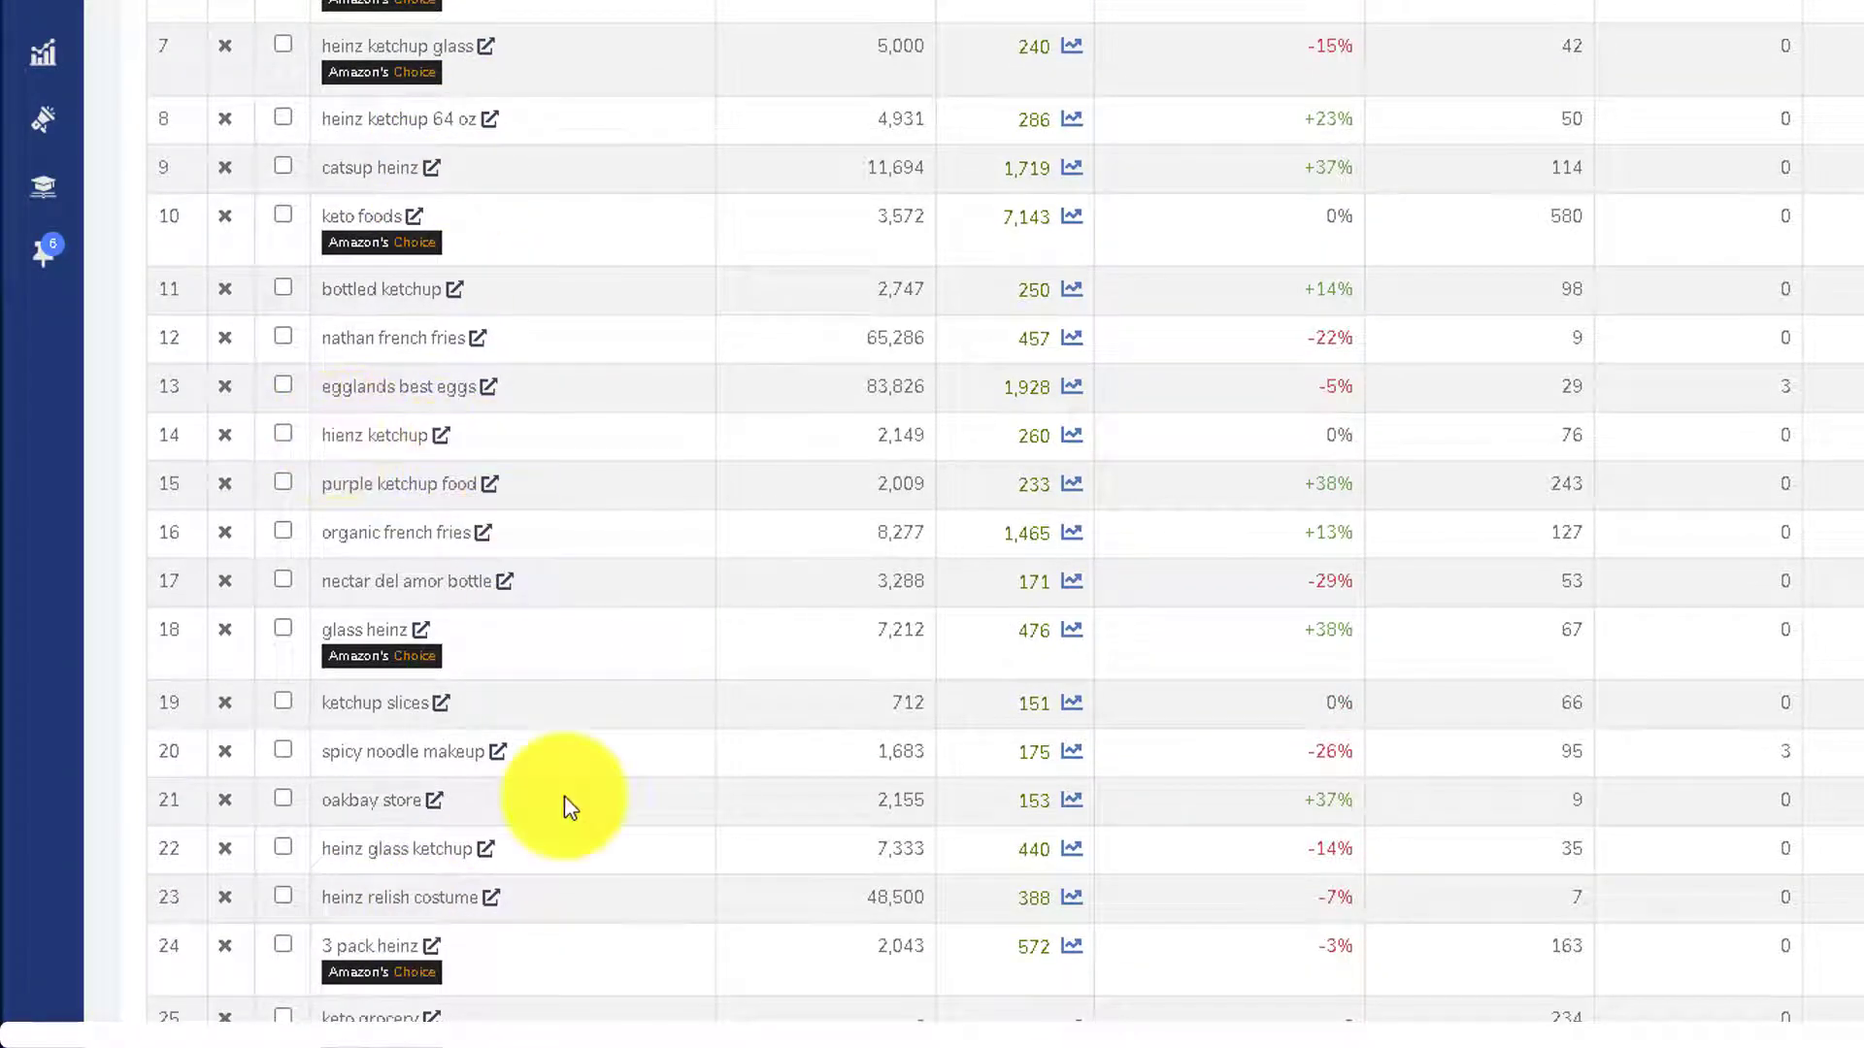
{"action": "scroll", "coordinate": [561, 797], "scroll_direction": "down", "scroll_amount": 1}
{"action": "scroll", "coordinate": [597, 592], "scroll_direction": "down", "scroll_amount": 3}
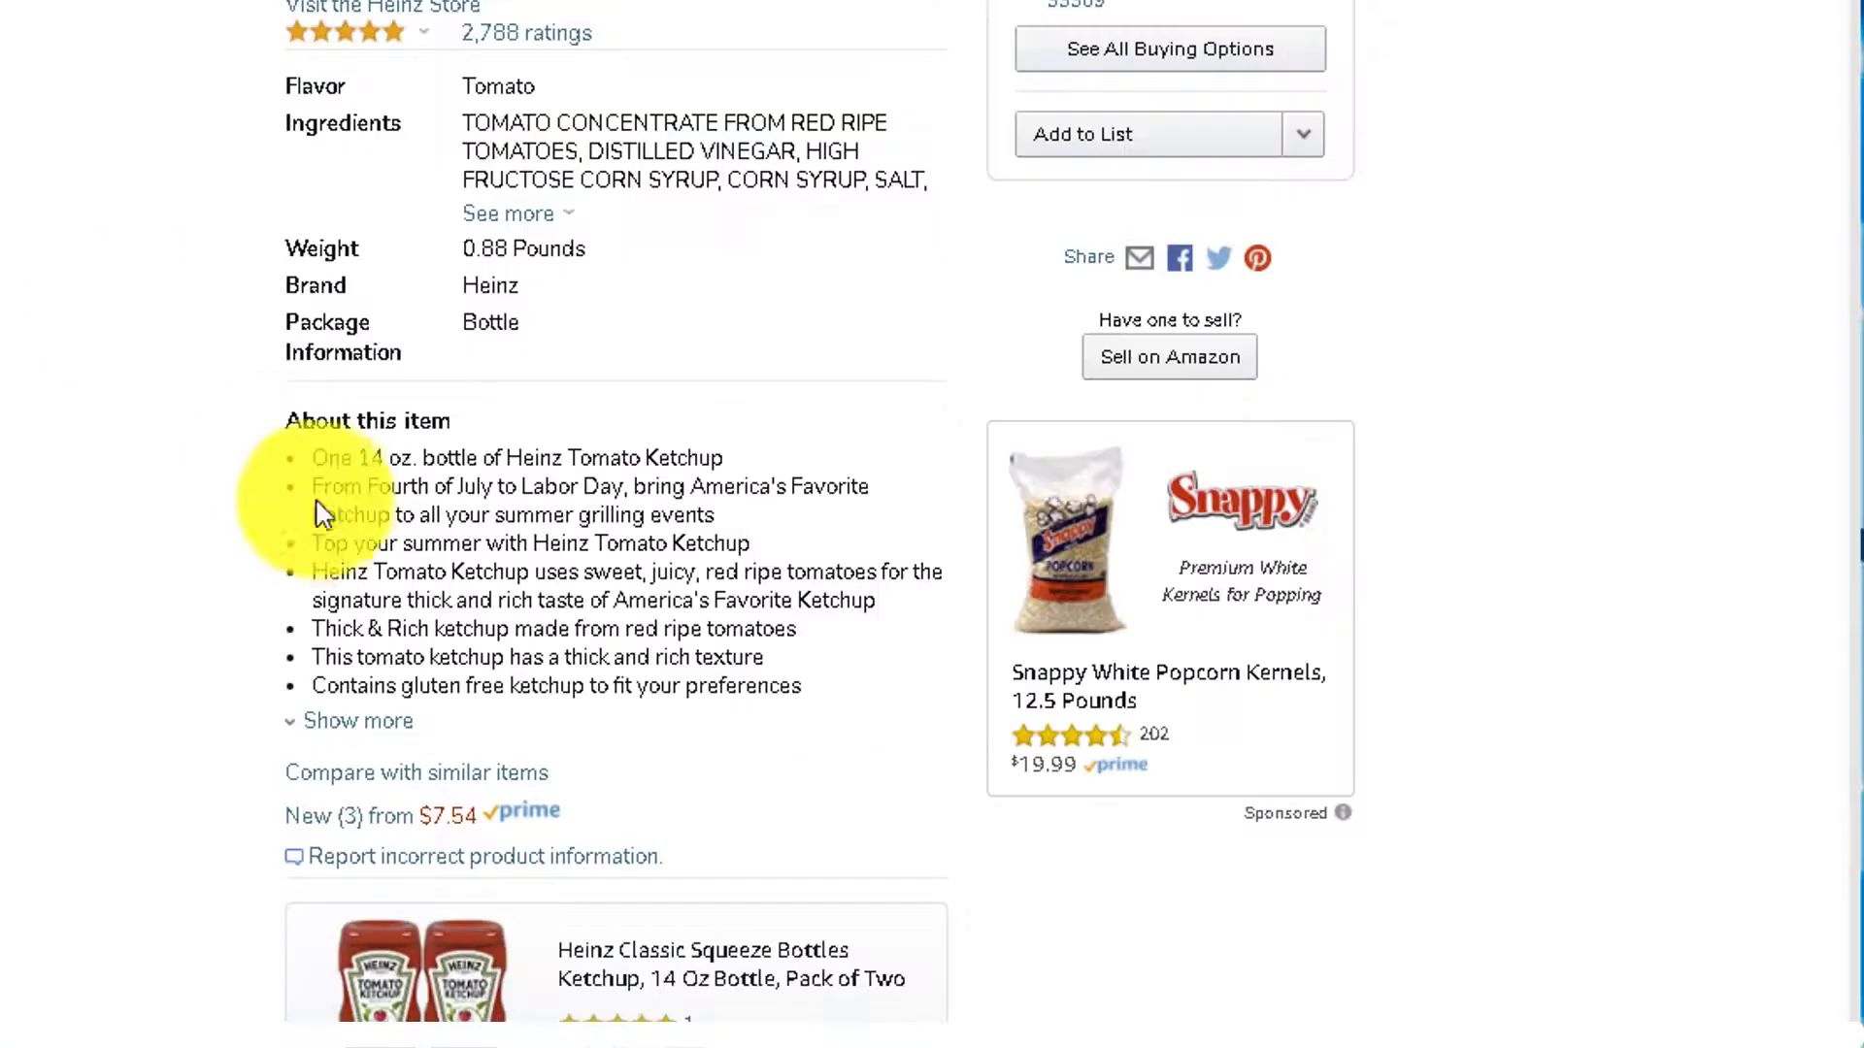
Read the "About this item" bullet points on the Amazon page for the 14 oz Heinz Tomato Ketchup as a wording reference.
{"action": "left_click_drag", "start_coordinate": [340, 457], "coordinate": [733, 471]}
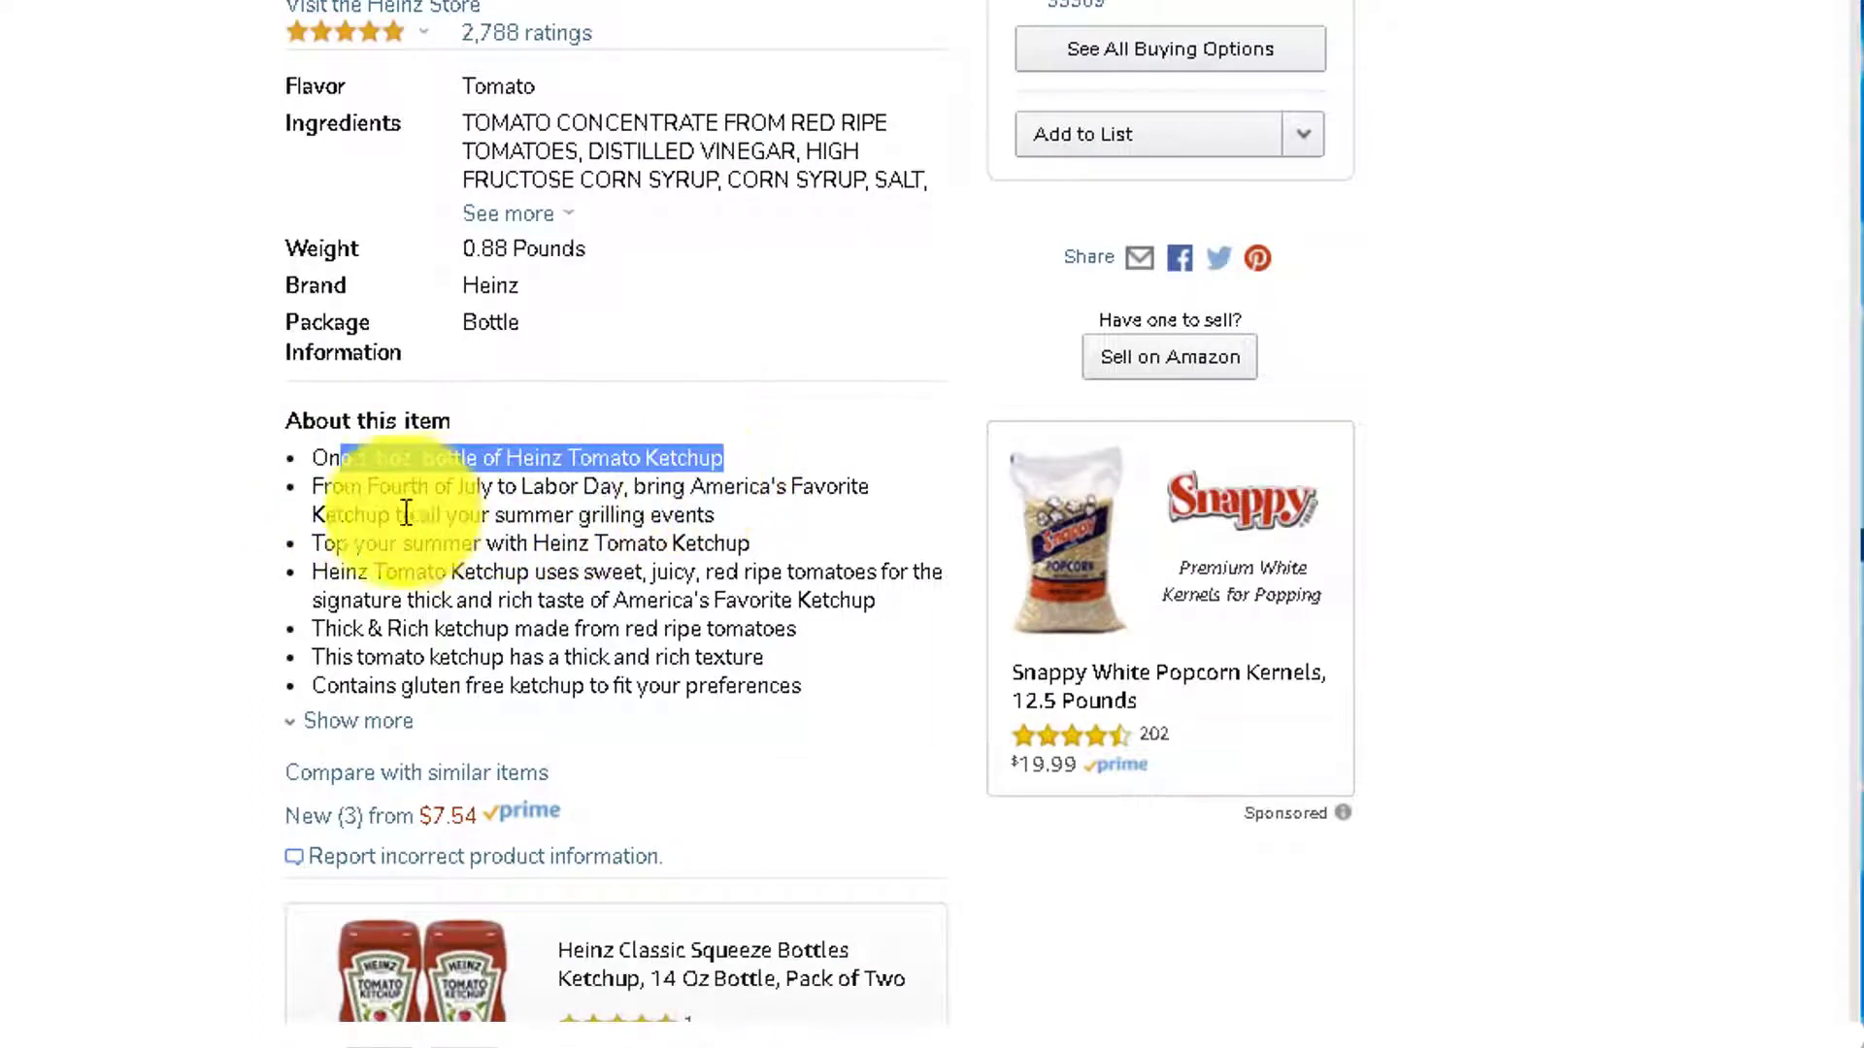
{"action": "left_click_drag", "start_coordinate": [335, 489], "coordinate": [777, 524]}
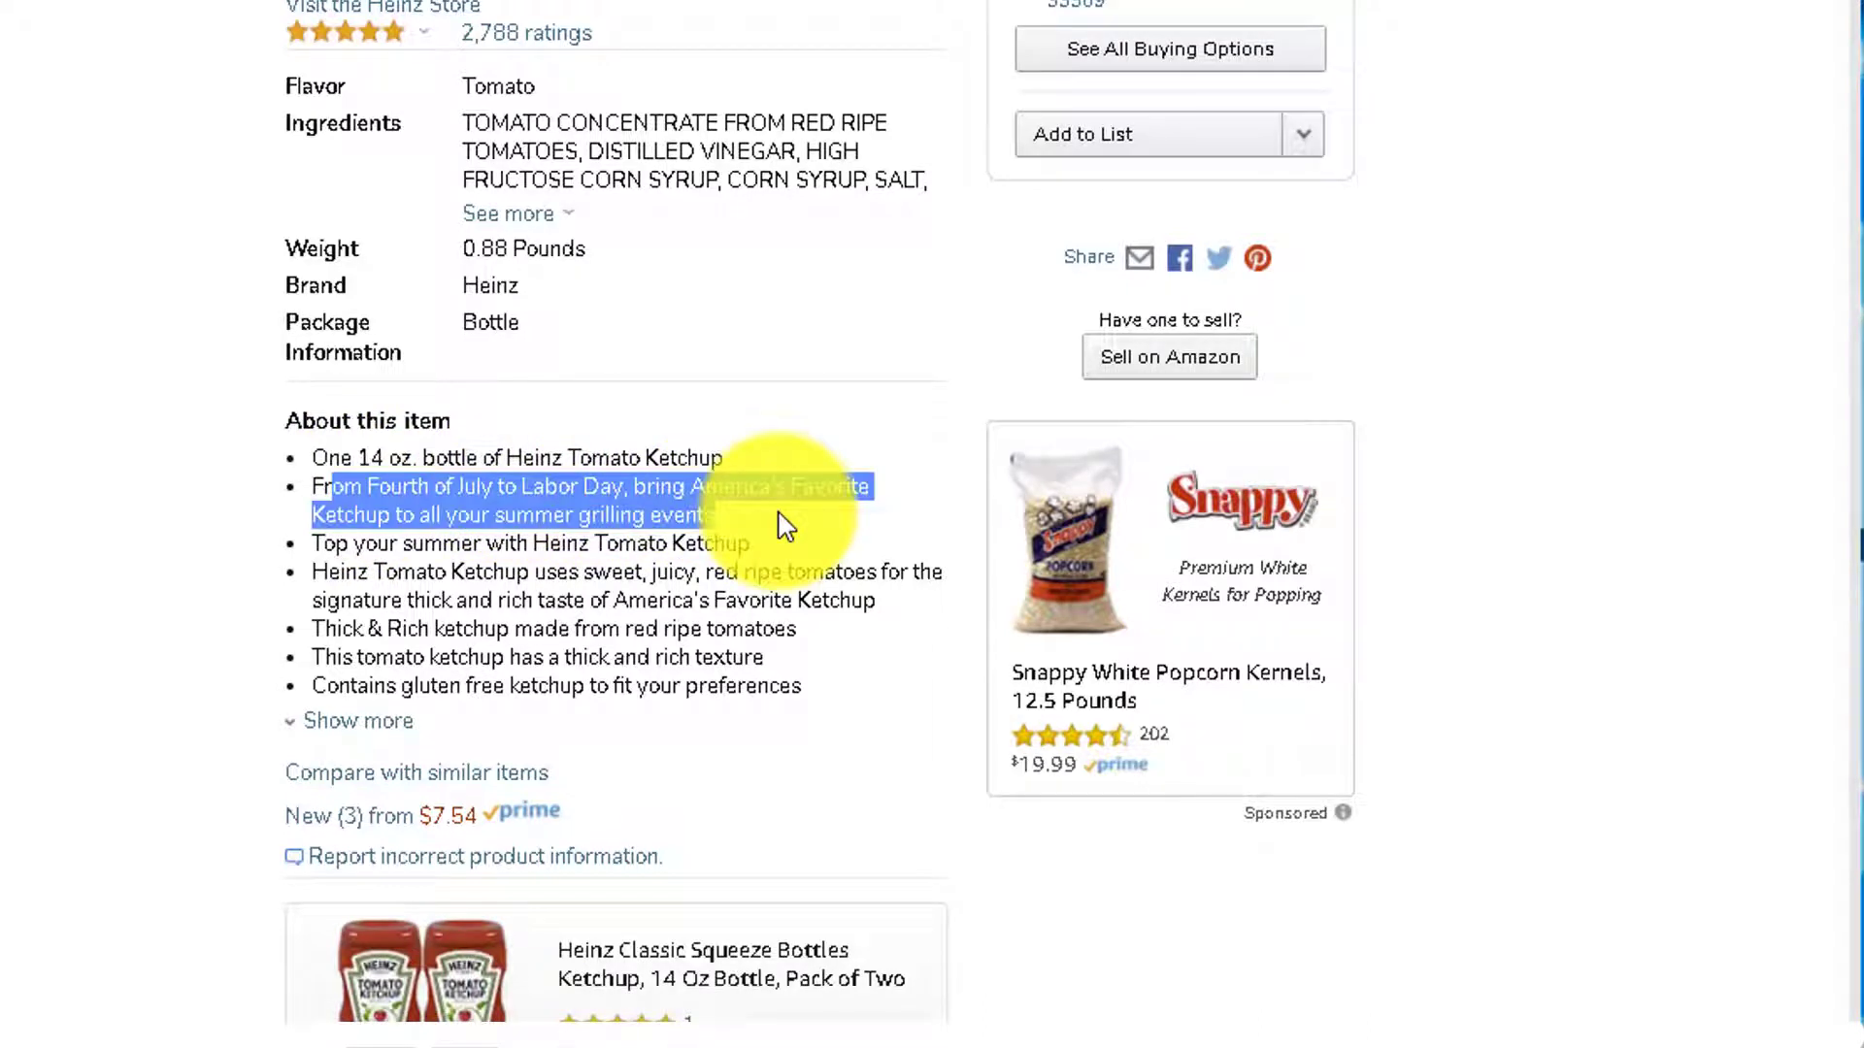
{"action": "left_click", "coordinate": [599, 515]}
{"action": "left_click_drag", "start_coordinate": [521, 515], "coordinate": [853, 528]}
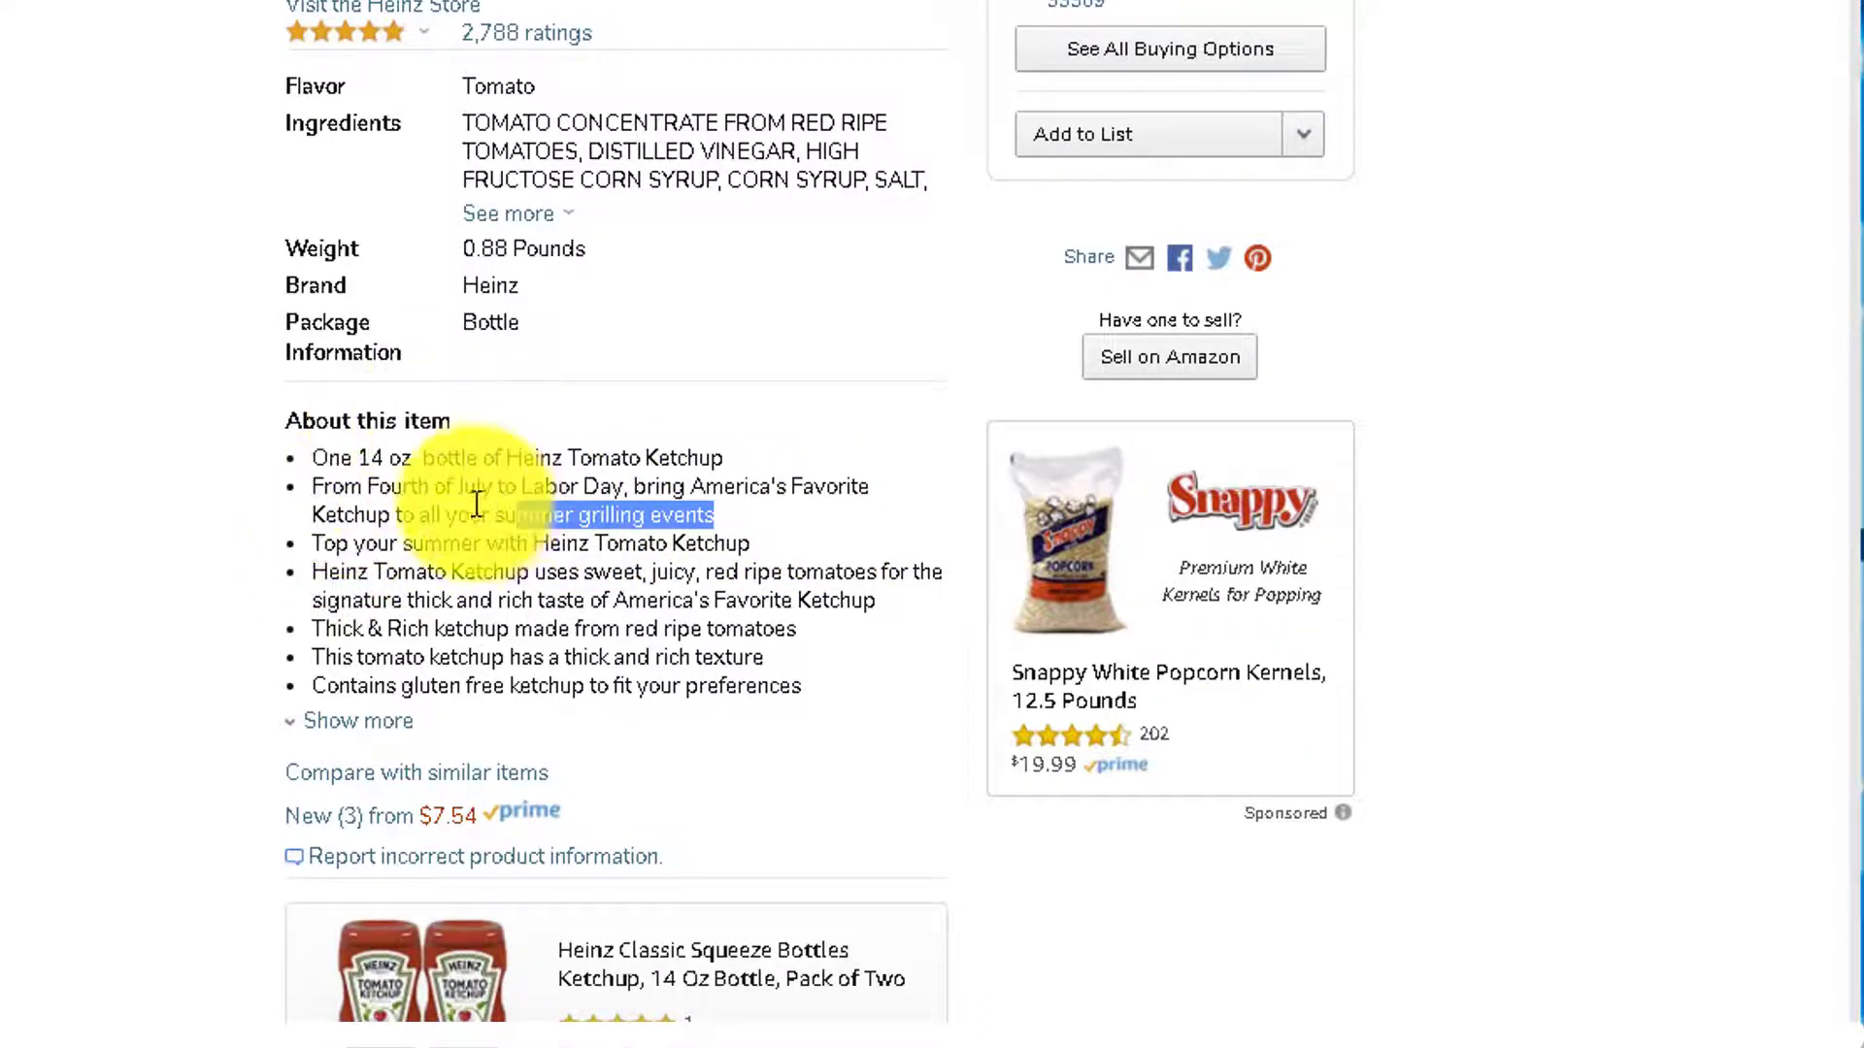
{"action": "left_click", "coordinate": [541, 515]}
{"action": "left_click_drag", "start_coordinate": [457, 516], "coordinate": [558, 524]}
{"action": "left_click_drag", "start_coordinate": [366, 546], "coordinate": [726, 541]}
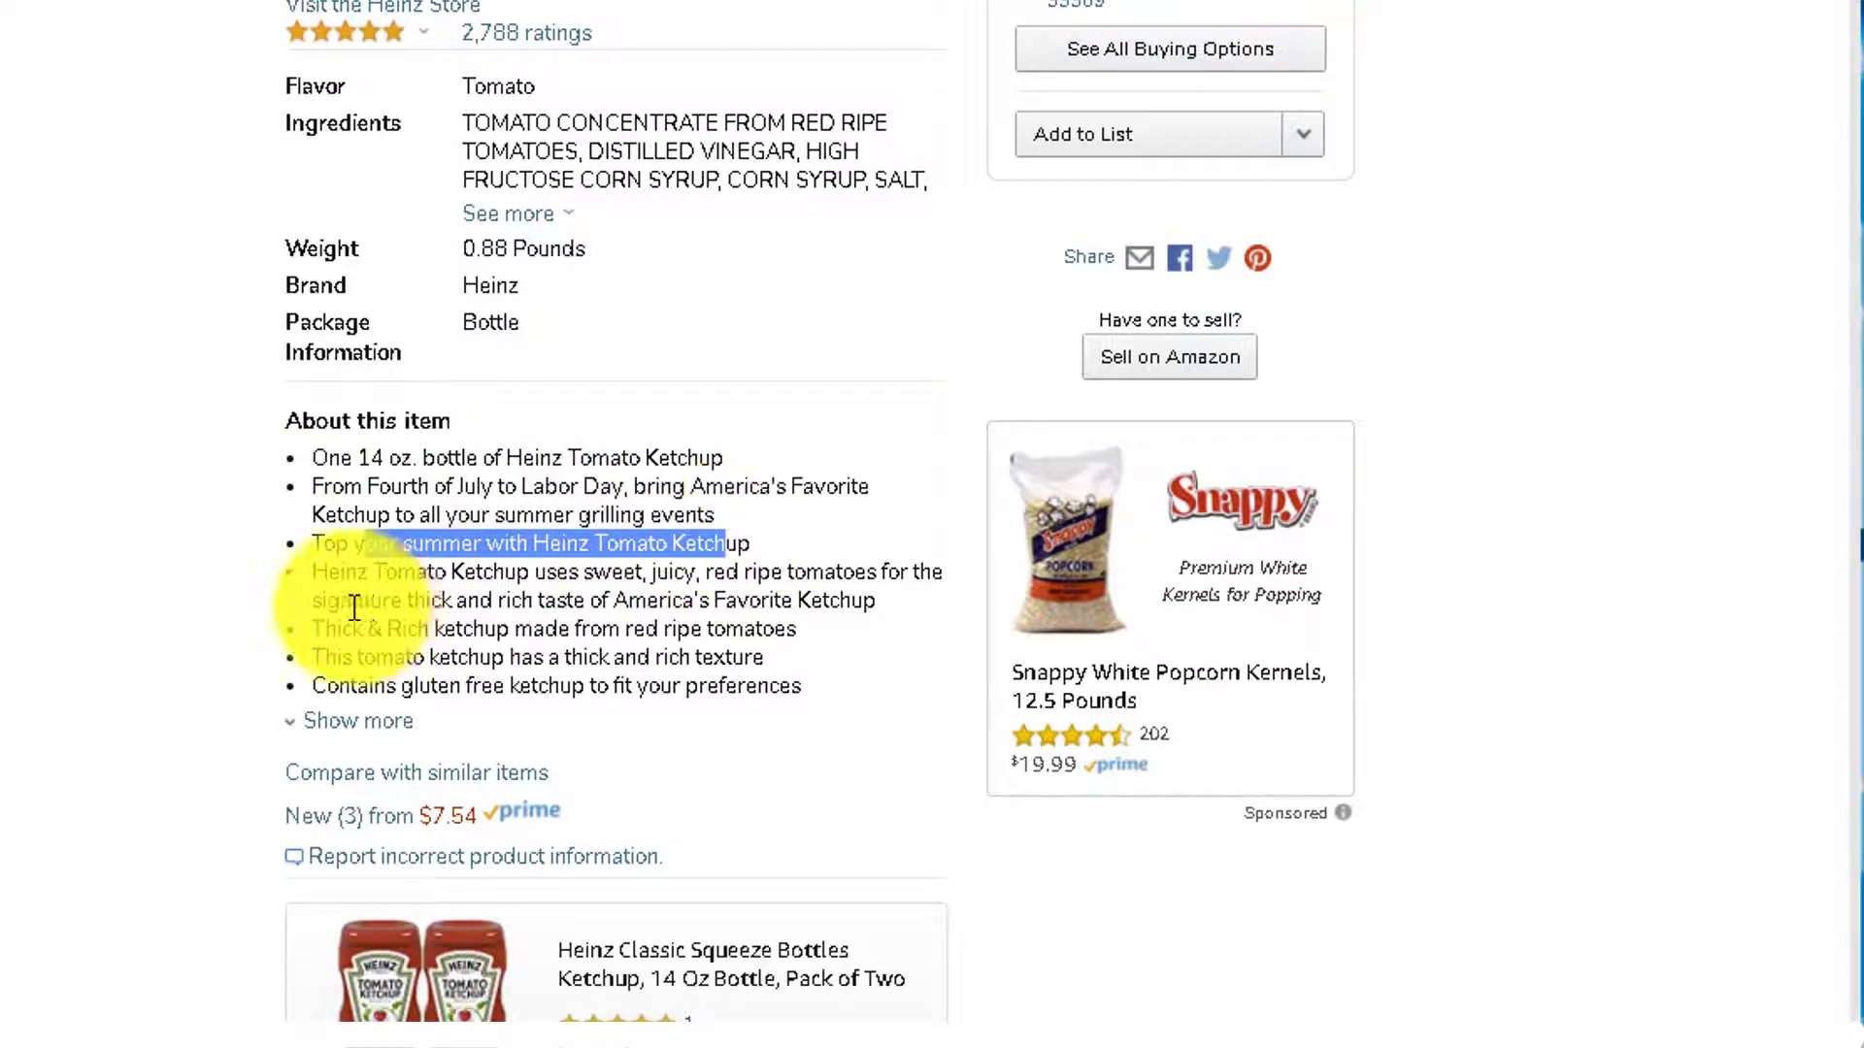
{"action": "left_click_drag", "start_coordinate": [377, 573], "coordinate": [879, 600]}
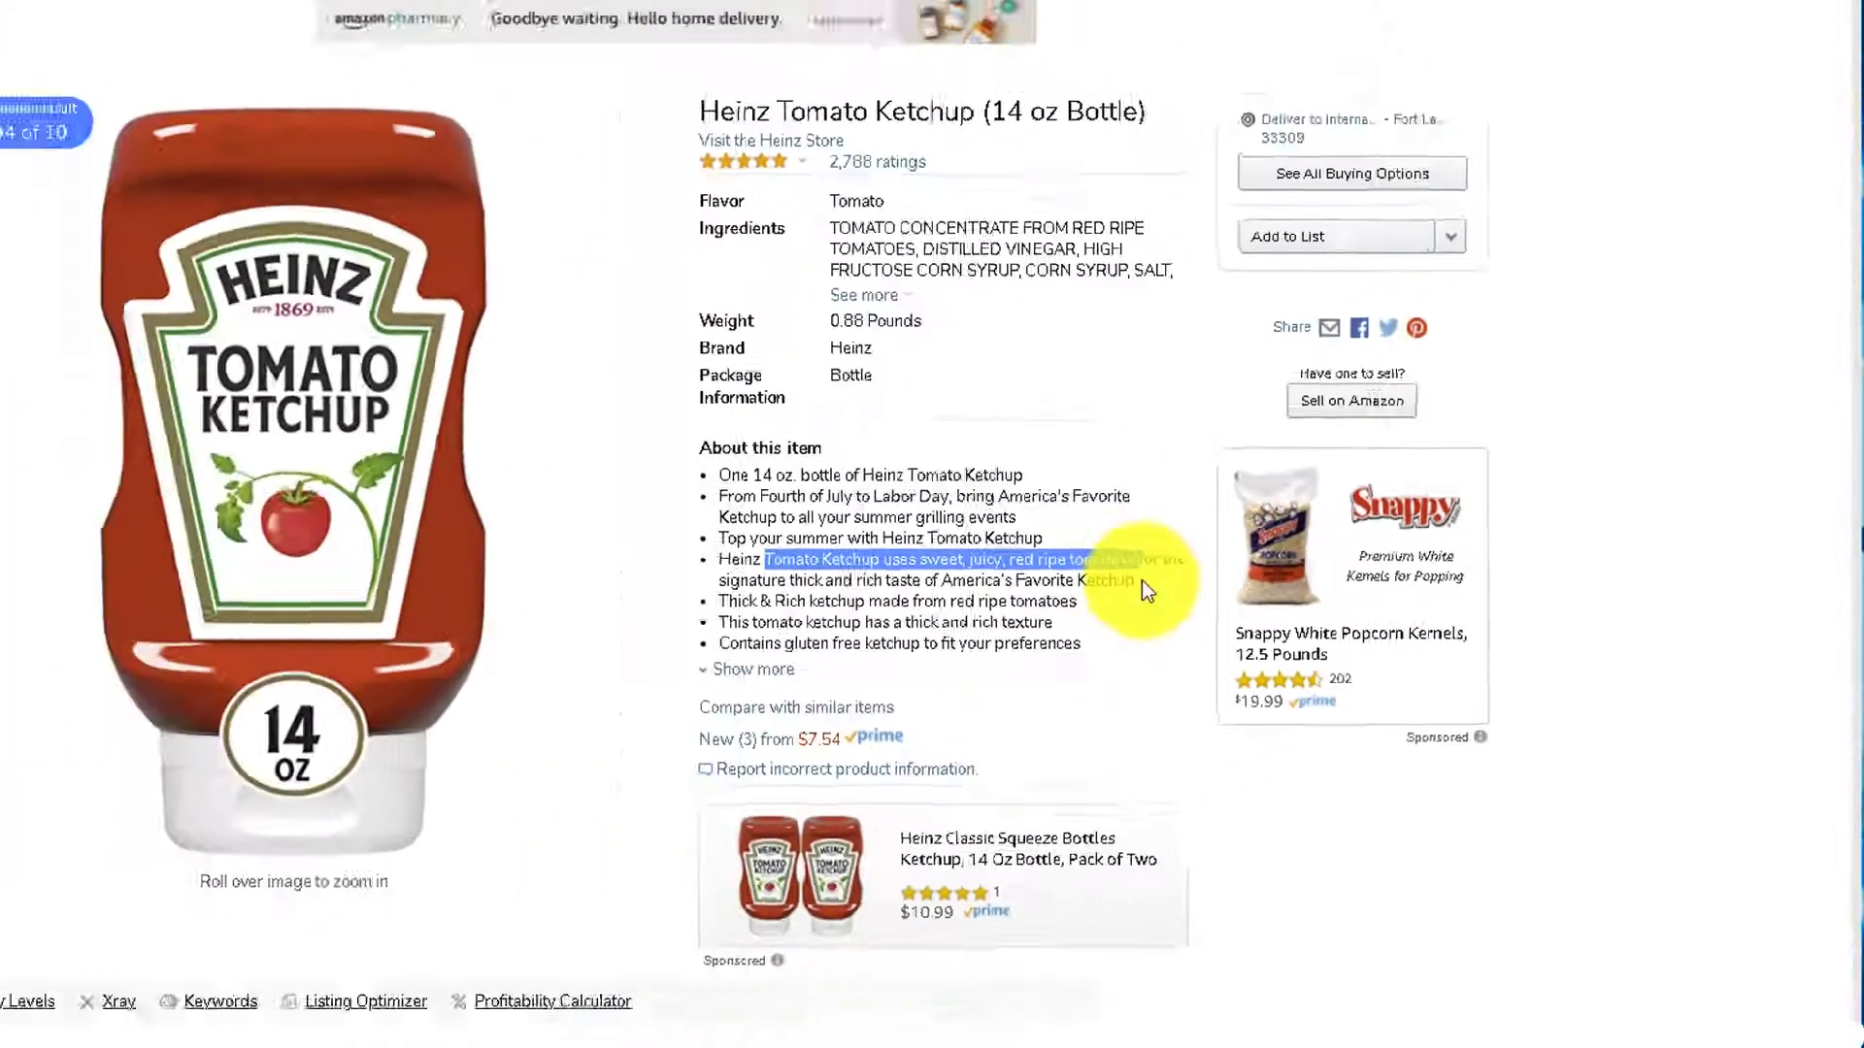
Return to the bundle listing's description and enter the first Key Product Feature, starting "Bundle includes One 14 oz Bottle of Heinz Ketchup and One", without its bullet mark.
{"action": "left_click_drag", "start_coordinate": [1248, 618], "coordinate": [1151, 555]}
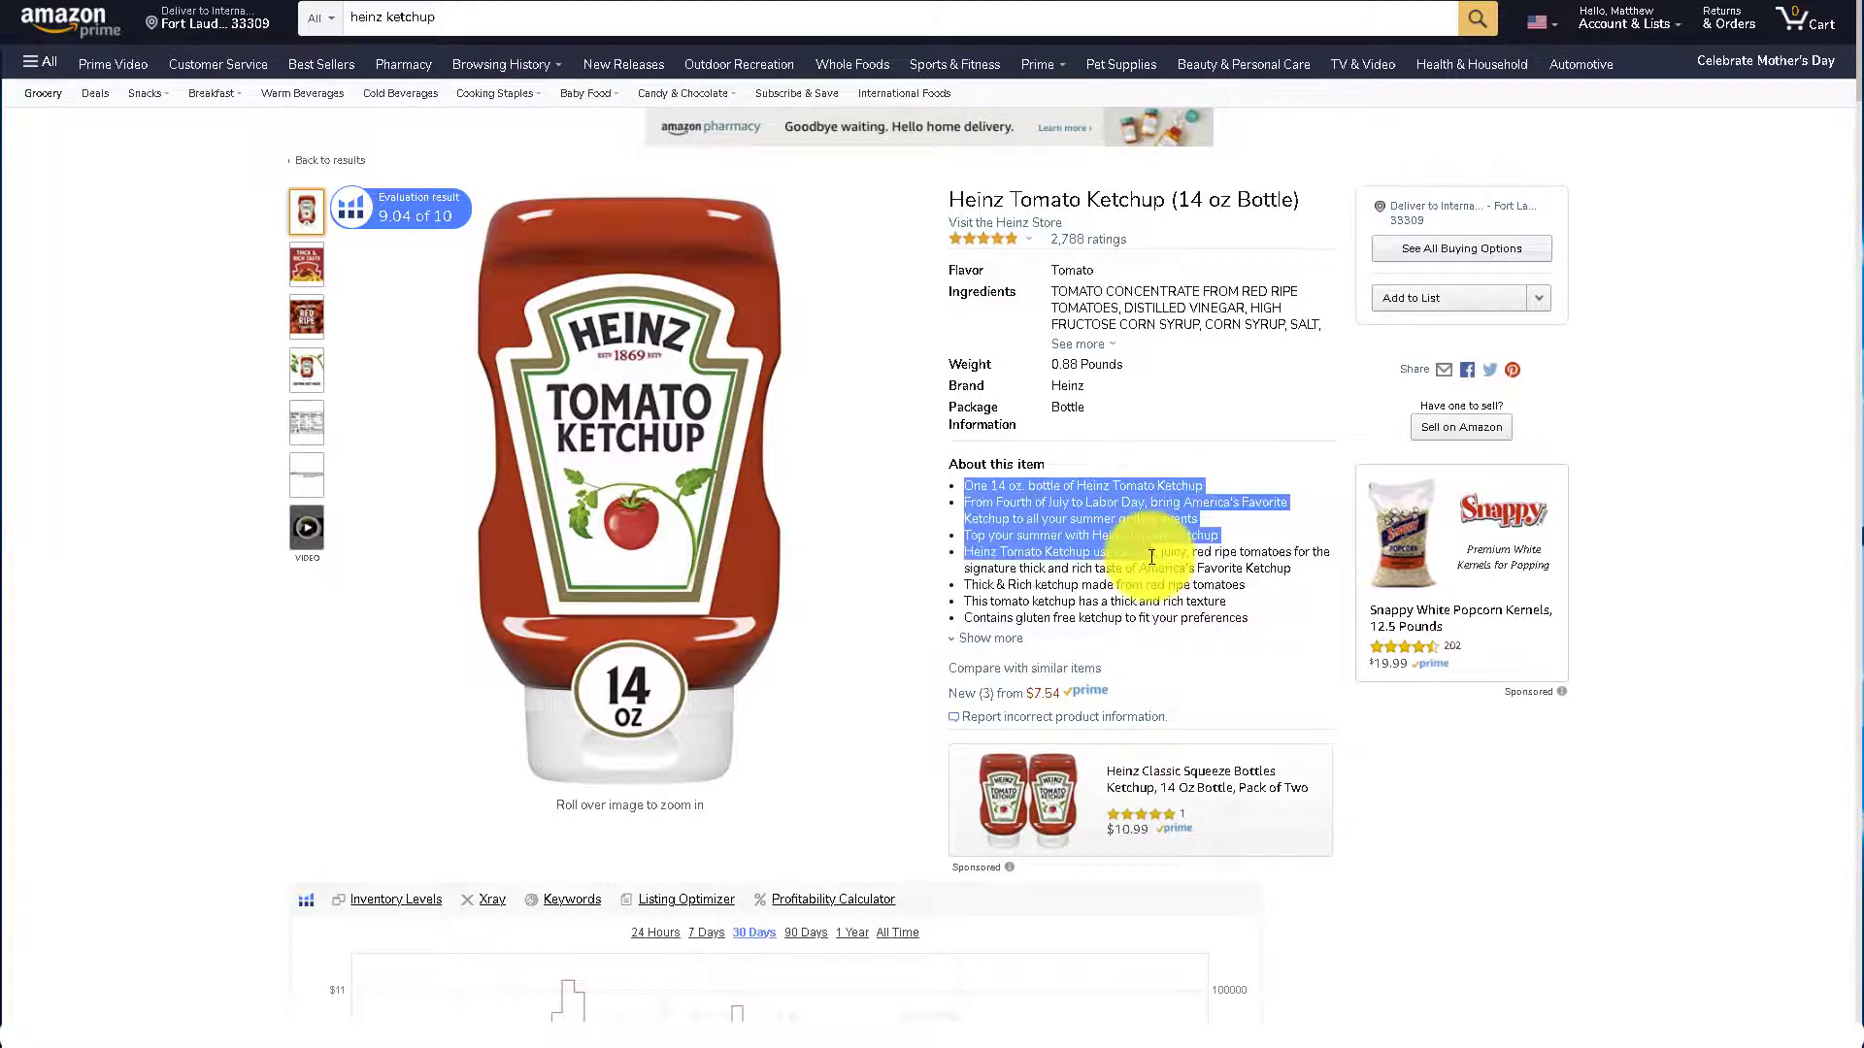
{"action": "left_click_drag", "start_coordinate": [1323, 624], "coordinate": [1047, 501]}
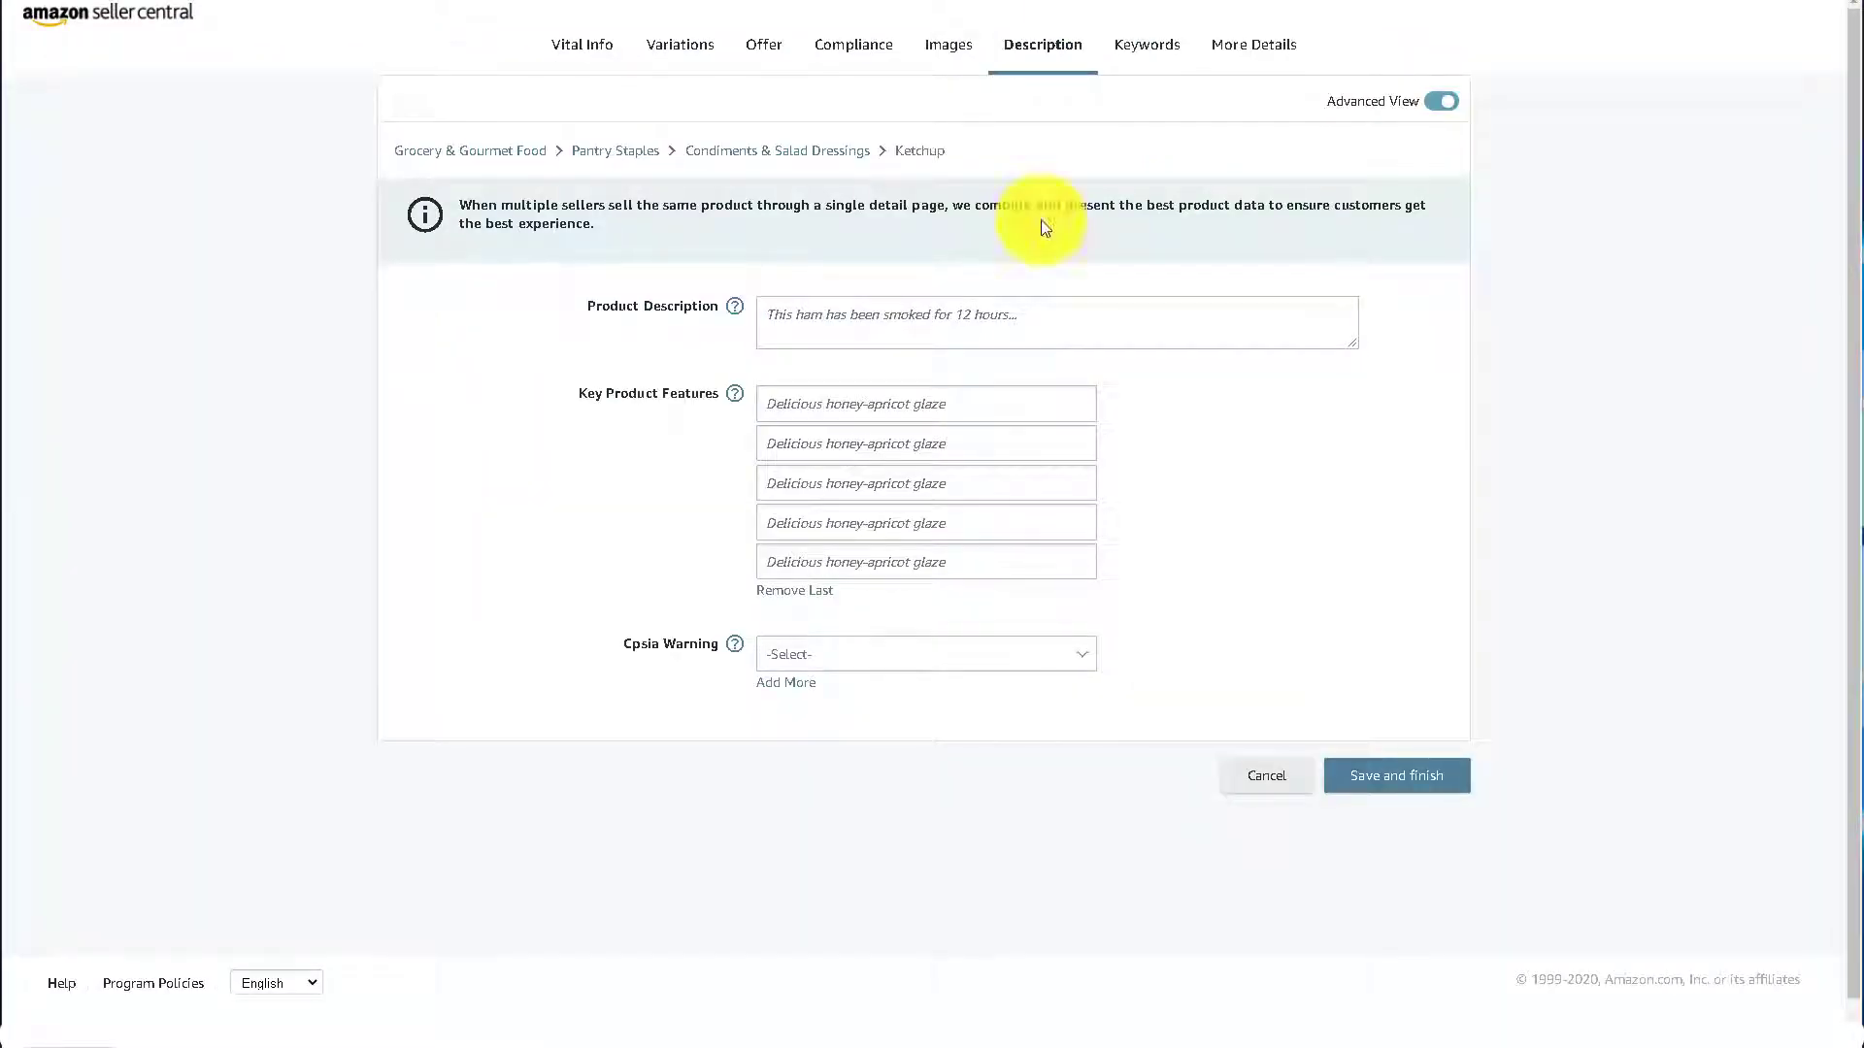
{"action": "left_click", "coordinate": [822, 406]}
{"action": "key", "text": "ctrl+v"}
{"action": "left_click_drag", "start_coordinate": [853, 406], "coordinate": [727, 420]}
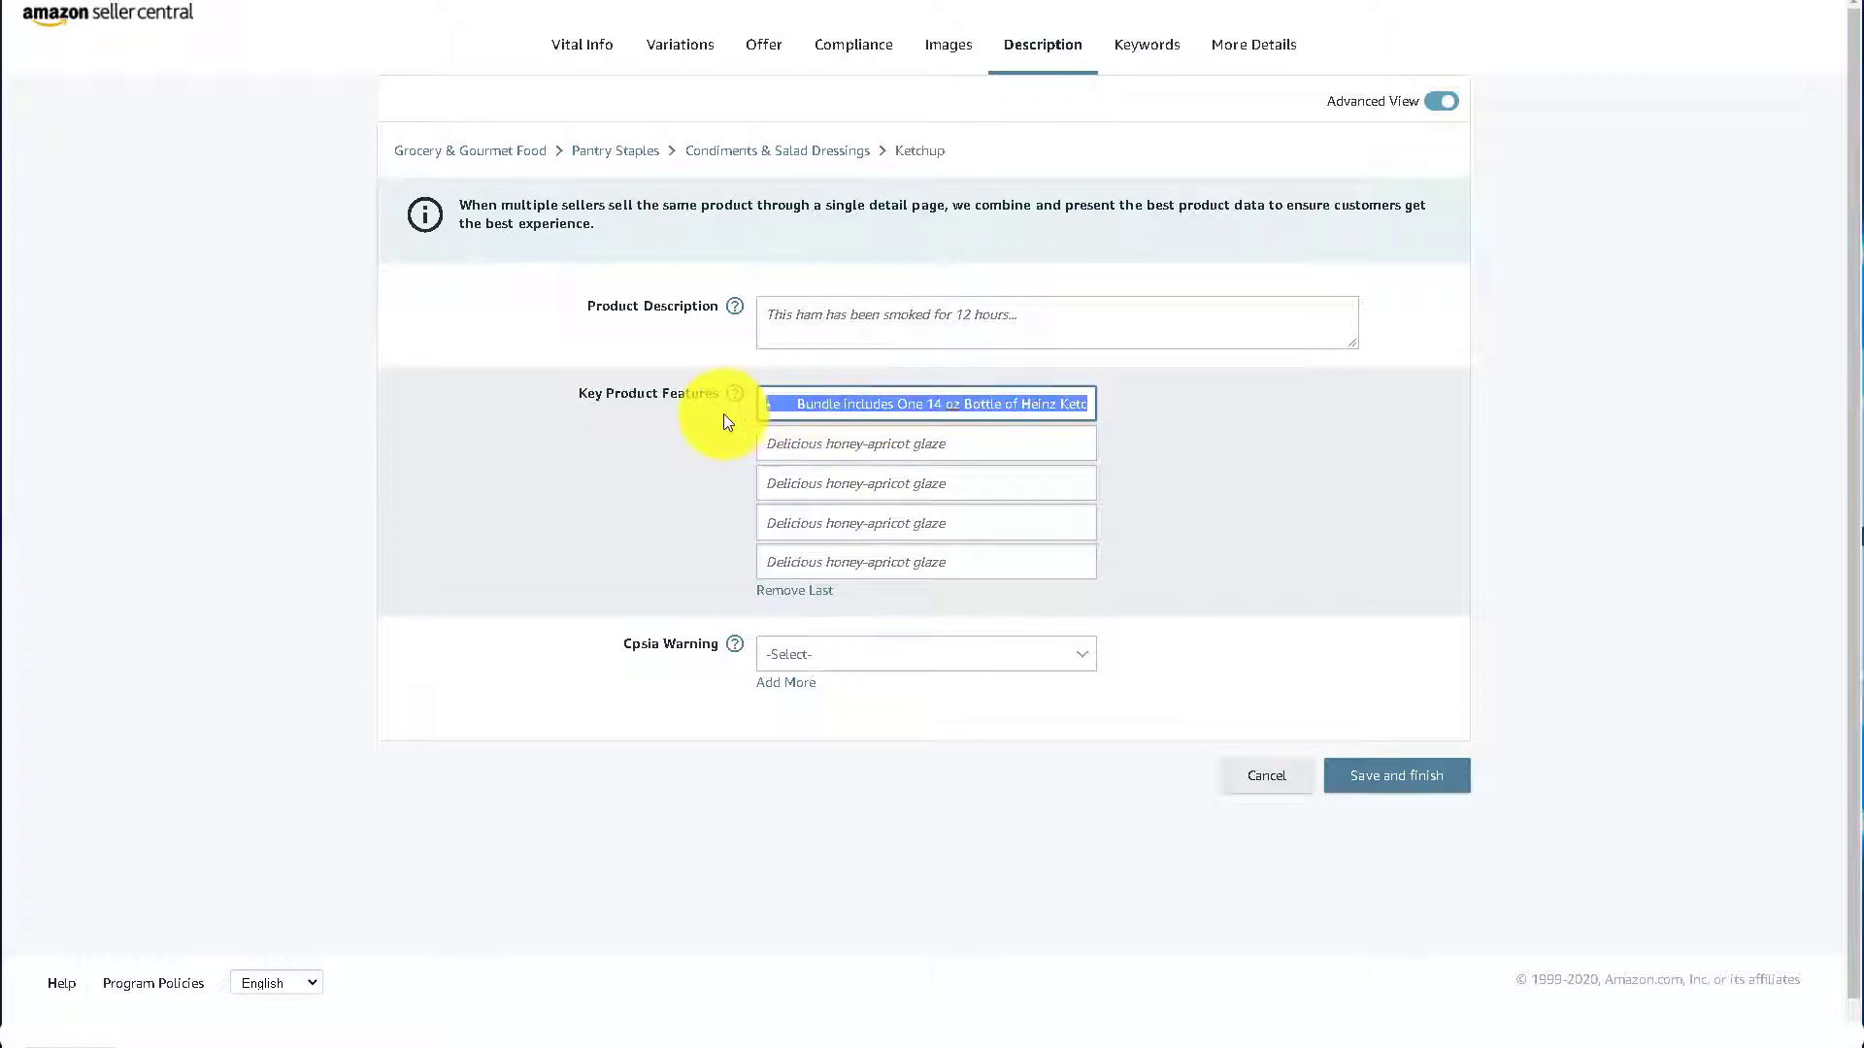
{"action": "left_click", "coordinate": [816, 406]}
{"action": "key", "text": "BackSpace"}
{"action": "key", "text": "BackSpace"}
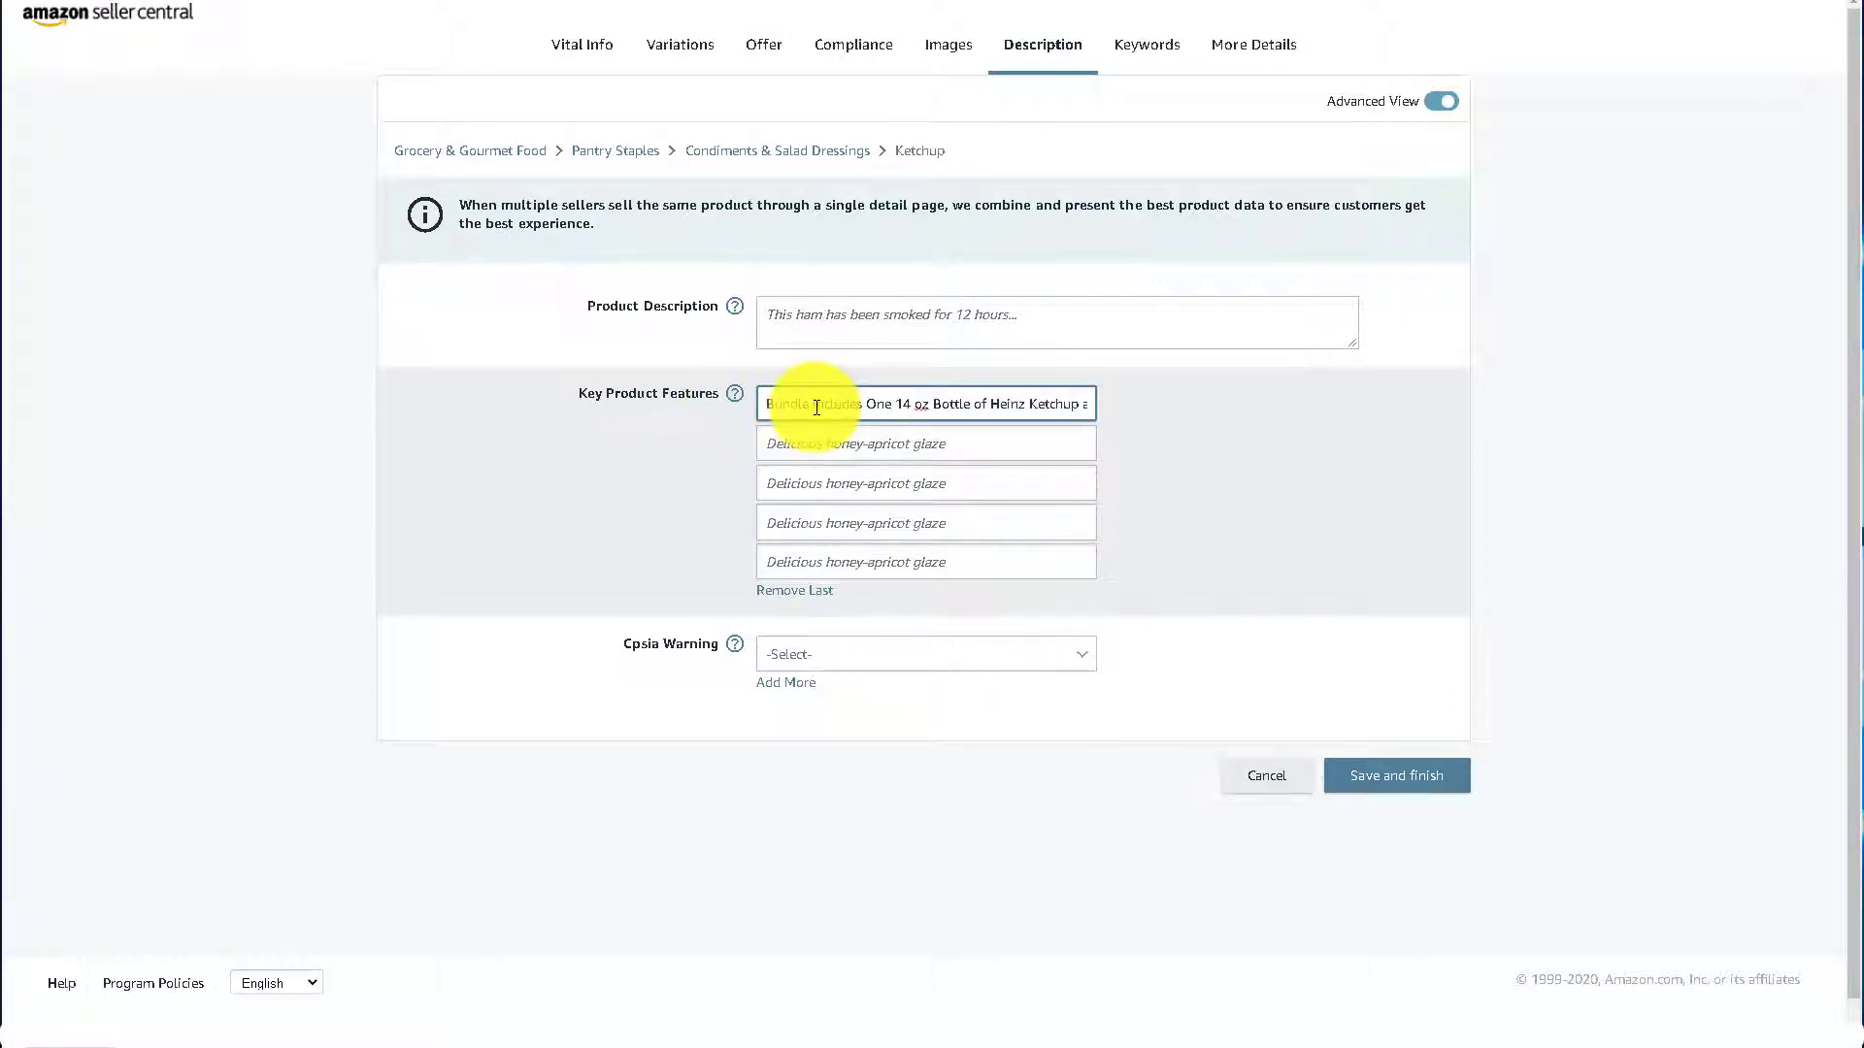
{"action": "key", "text": "Right"}
{"action": "key", "text": "Right"}
{"action": "key", "text": "Right"}
{"action": "key", "text": "Right"}
{"action": "key", "text": "Right"}
{"action": "key", "text": "Right"}
{"action": "key", "text": "Right"}
{"action": "key", "text": "Right"}
{"action": "key", "text": "Right"}
{"action": "key", "text": "Right"}
{"action": "key", "text": "Right"}
{"action": "key", "text": "Right"}
{"action": "key", "text": "Right"}
{"action": "key", "text": "Right"}
{"action": "key", "text": "Right"}
{"action": "key", "text": "Right"}
{"action": "key", "text": "Right"}
{"action": "key", "text": "Right"}
{"action": "key", "text": "Right"}
{"action": "key", "text": "Right"}
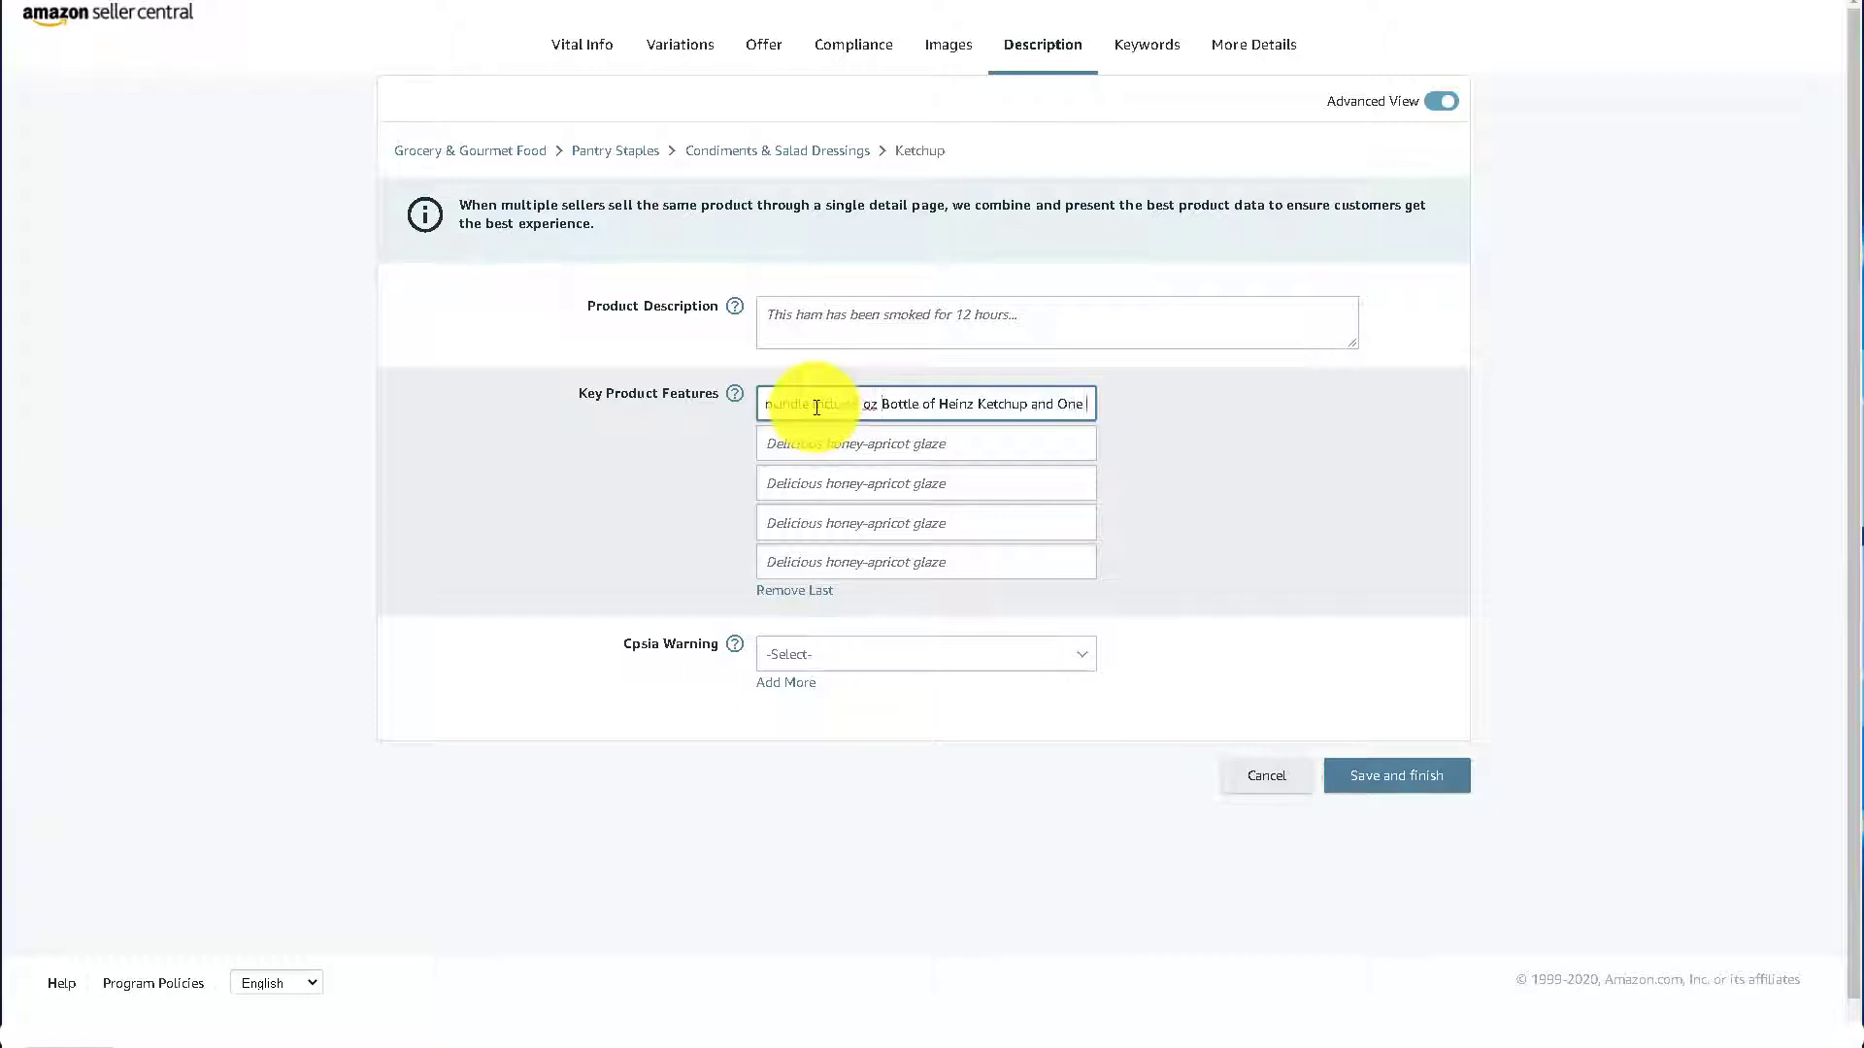
{"action": "key", "text": "Right"}
{"action": "key", "text": "Right"}
{"action": "key", "text": "Right"}
{"action": "key", "text": "Right"}
{"action": "key", "text": "Right"}
{"action": "key", "text": "Right"}
{"action": "key", "text": "Right"}
Enter a second Key Product Feature describing the bundle as a "Summer time treat for all your BBQ and Grilling" needs.
{"action": "left_click", "coordinate": [826, 449]}
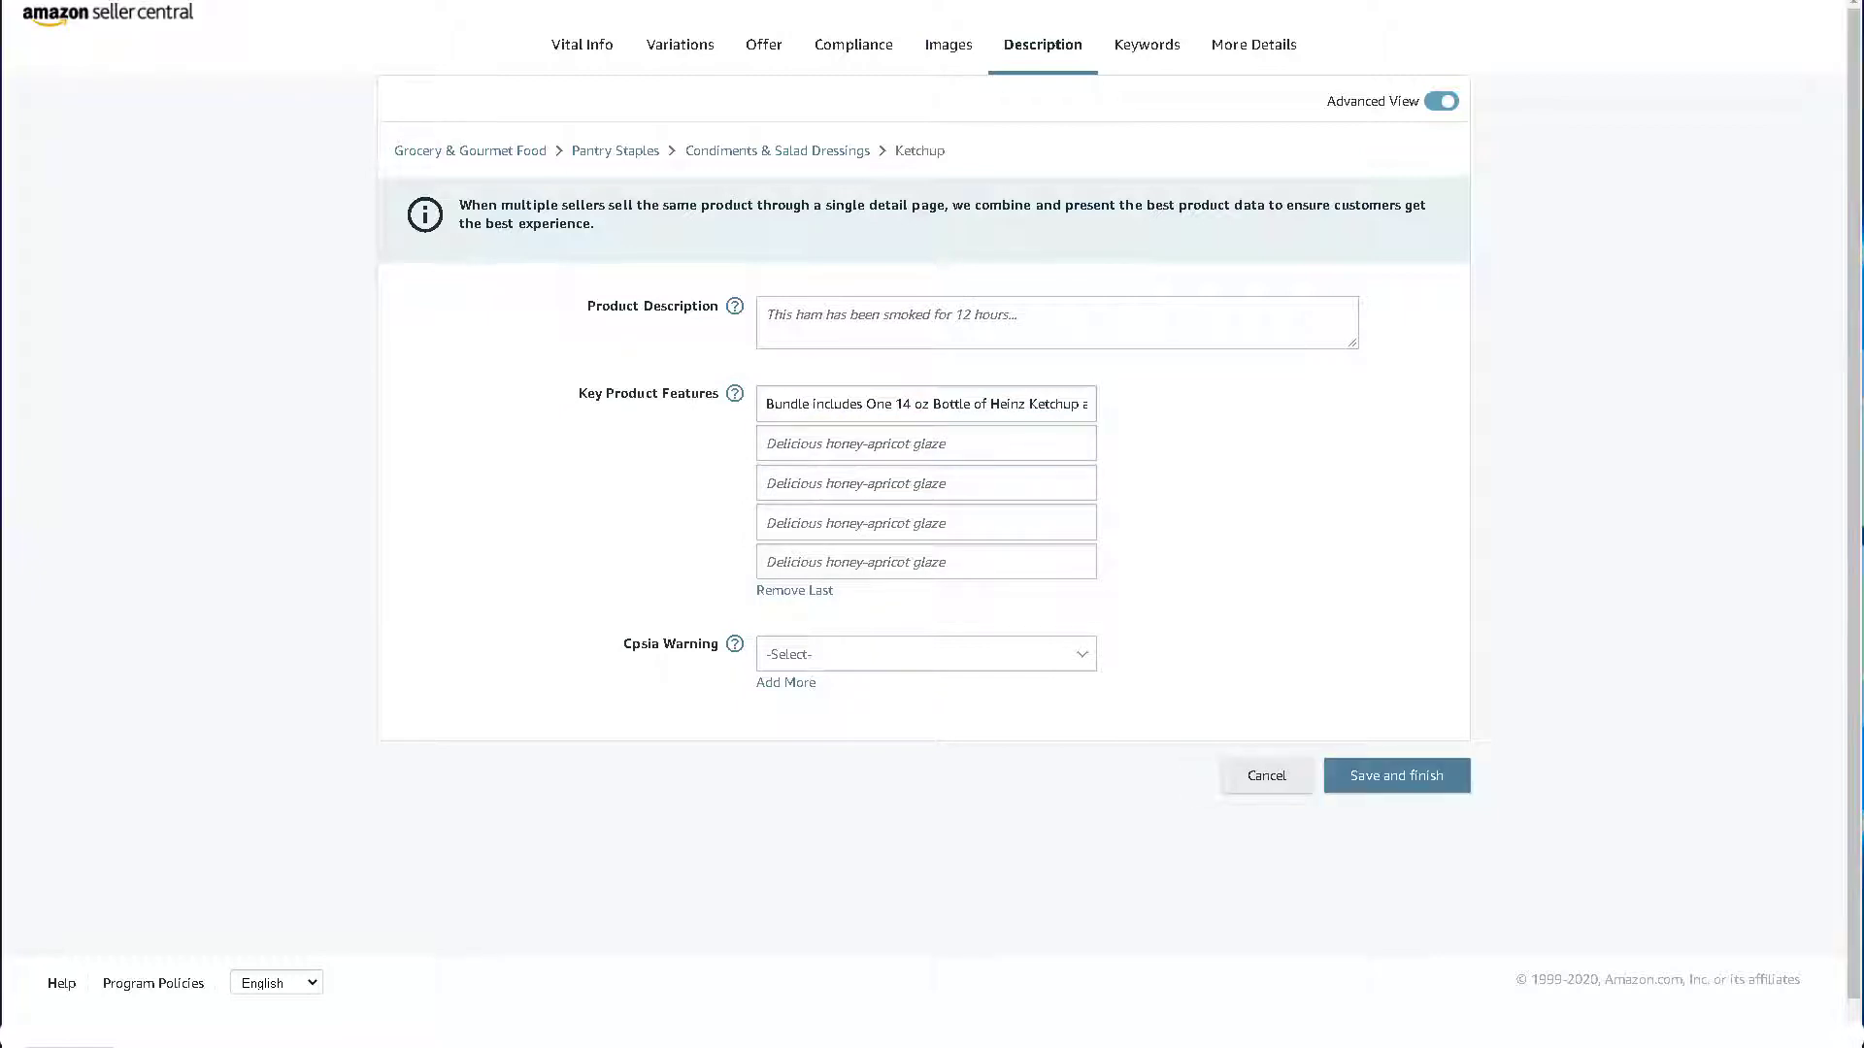
{"action": "left_click", "coordinate": [882, 438]}
{"action": "type", "text": "Su"}
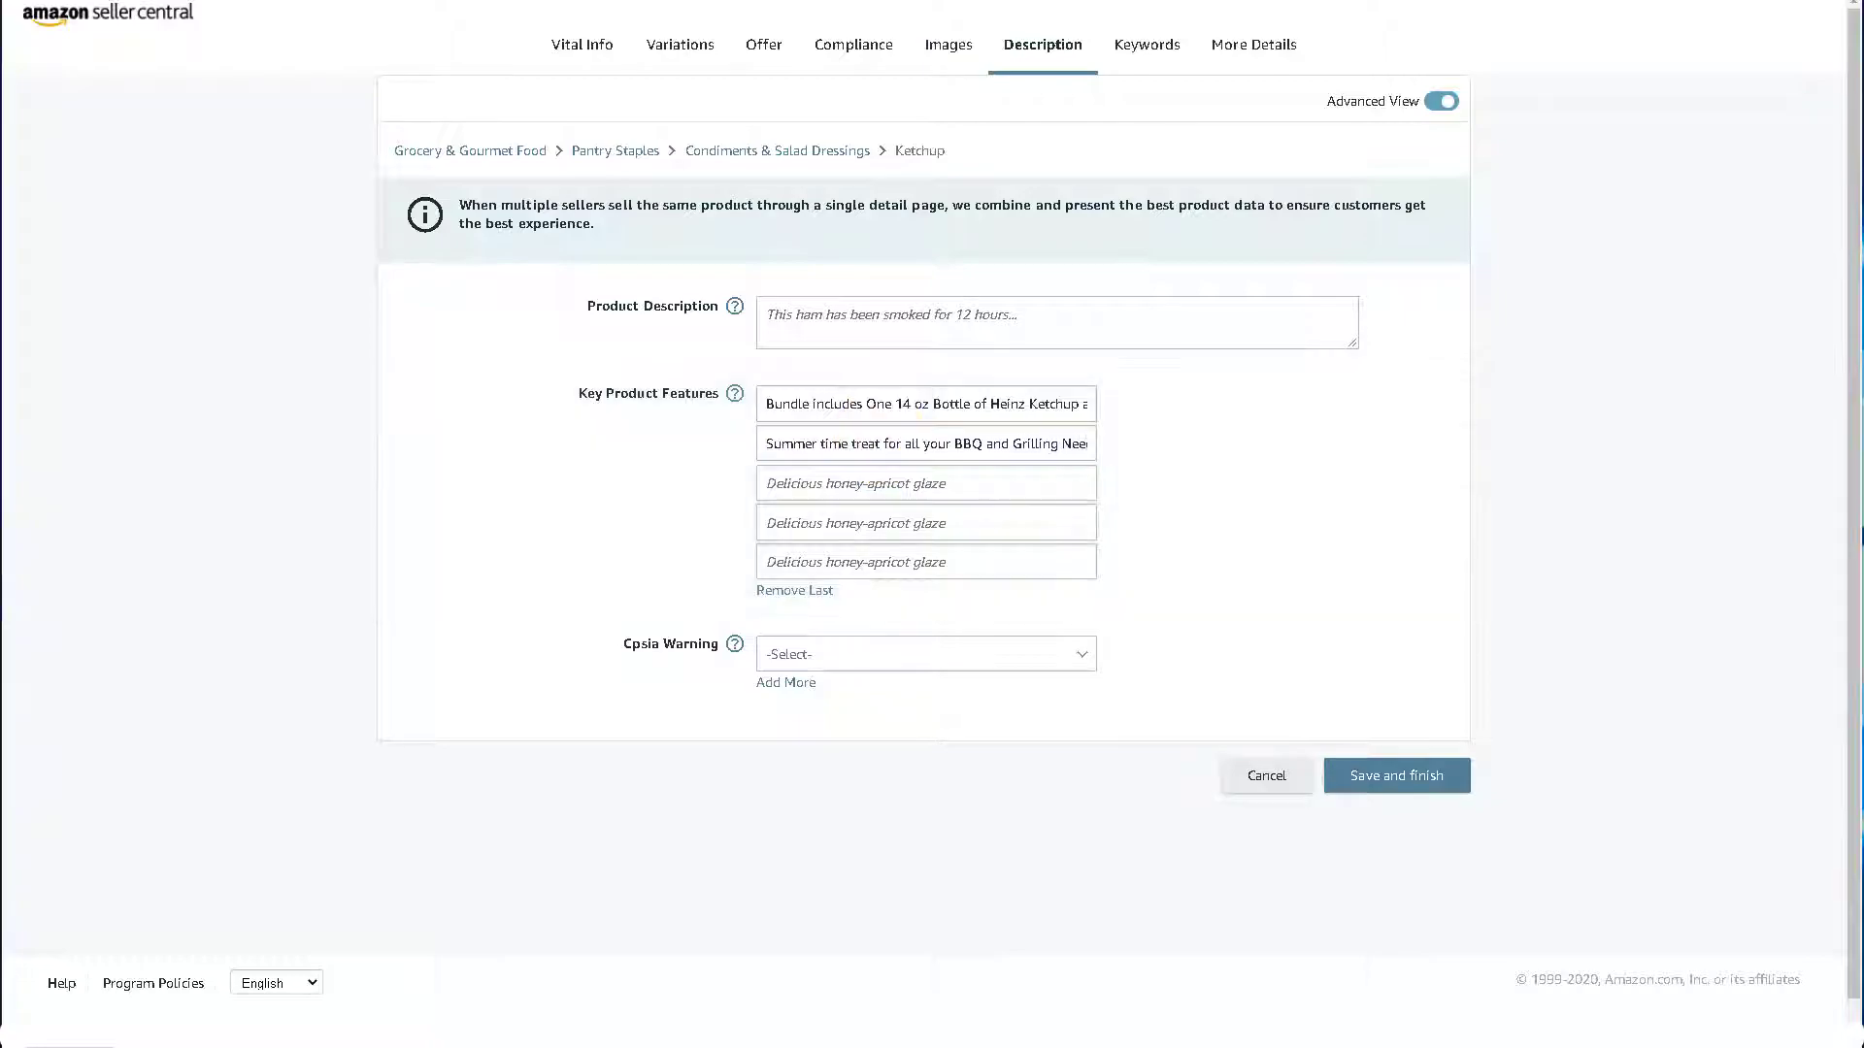
Switch to the Cerebro reverse ASIN results for Heinz Tomato Ketchup and examine the keyword phrases and organic ranks, including misspellings such as "hinze ketchup".
{"action": "left_click", "coordinate": [529, 0]}
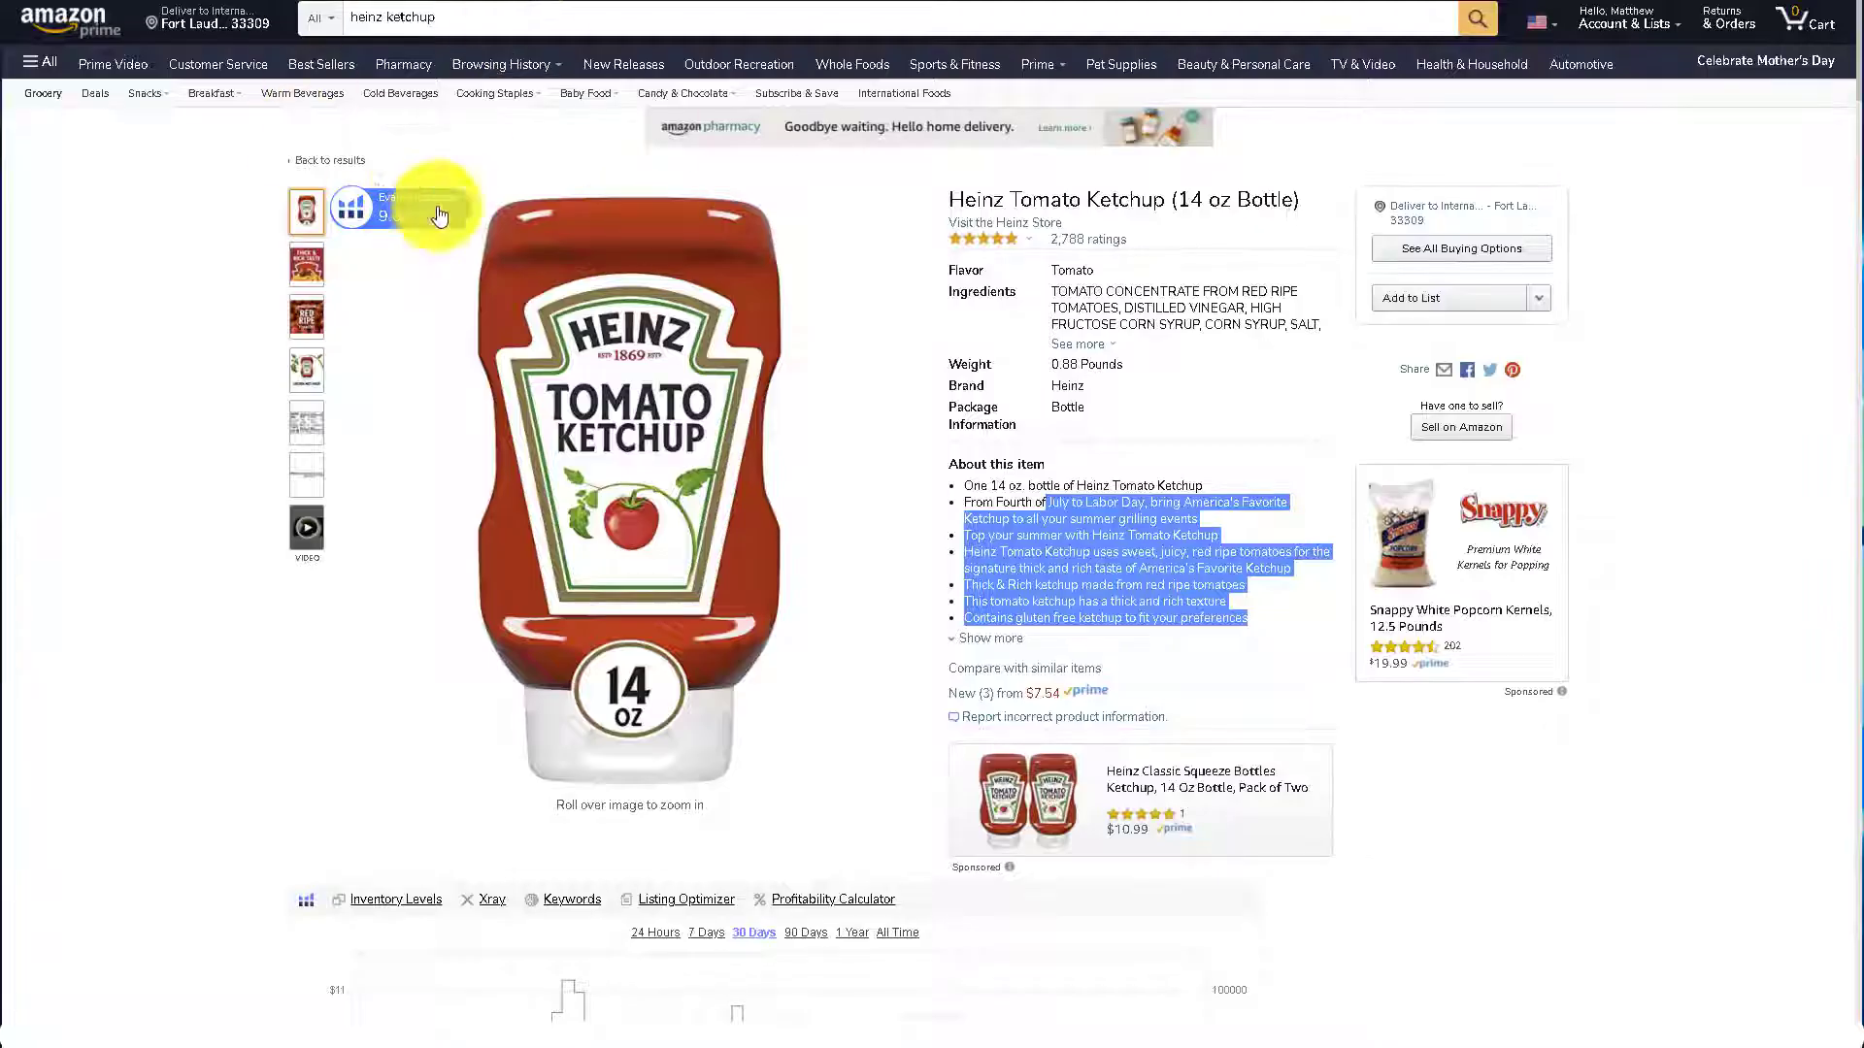
{"action": "left_click", "coordinate": [522, 0]}
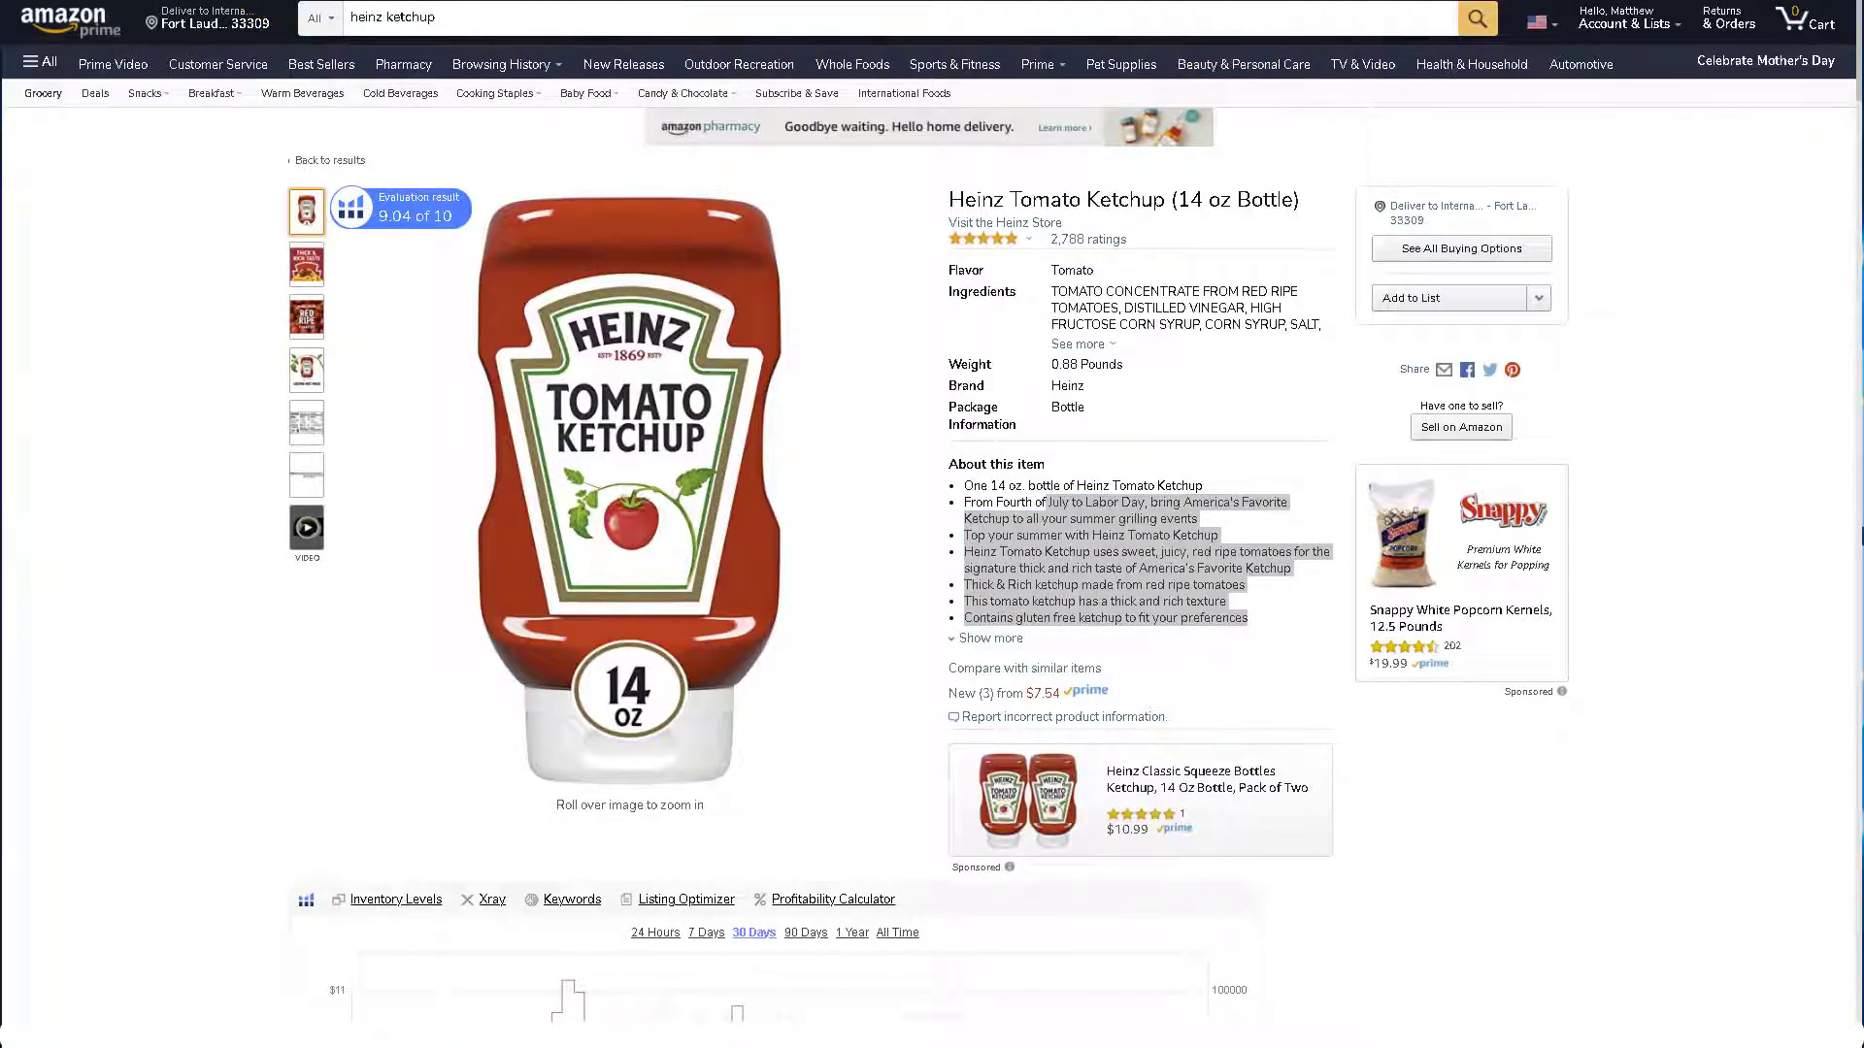
{"action": "left_click", "coordinate": [894, 0]}
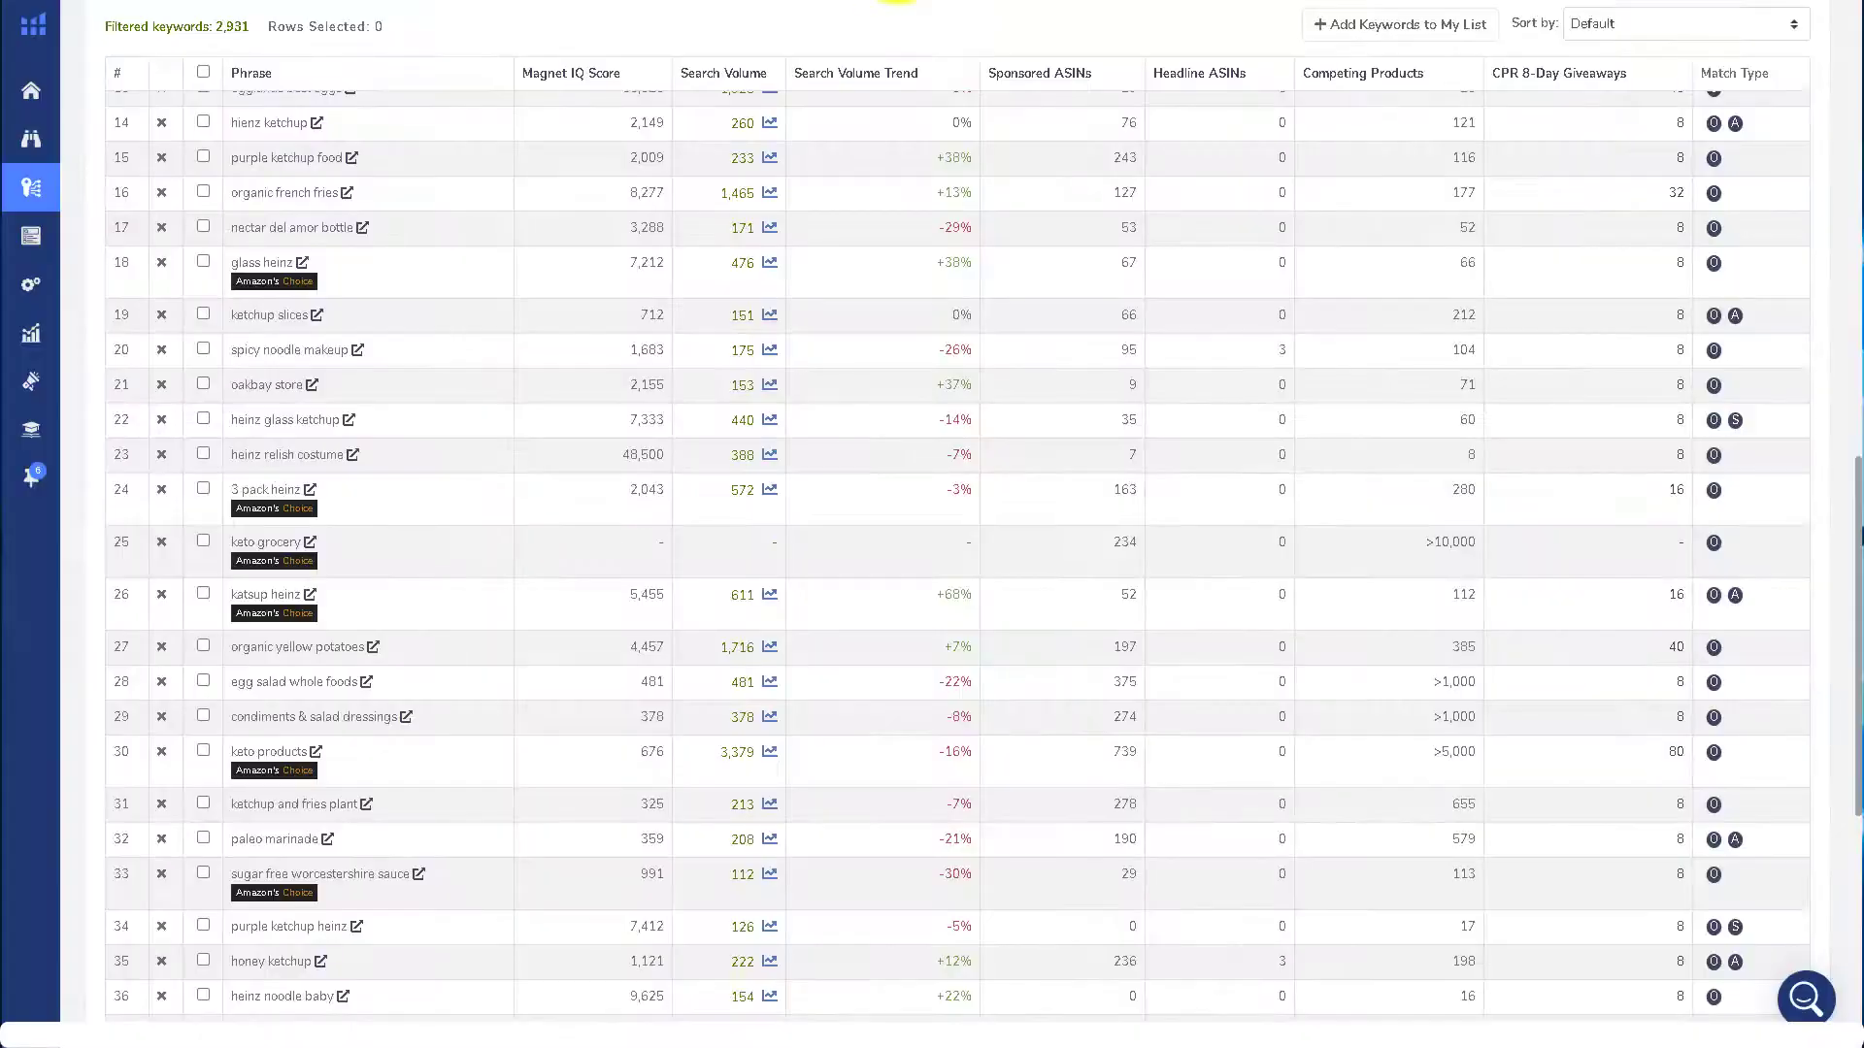
{"action": "scroll", "coordinate": [439, 159], "scroll_direction": "up", "scroll_amount": 15}
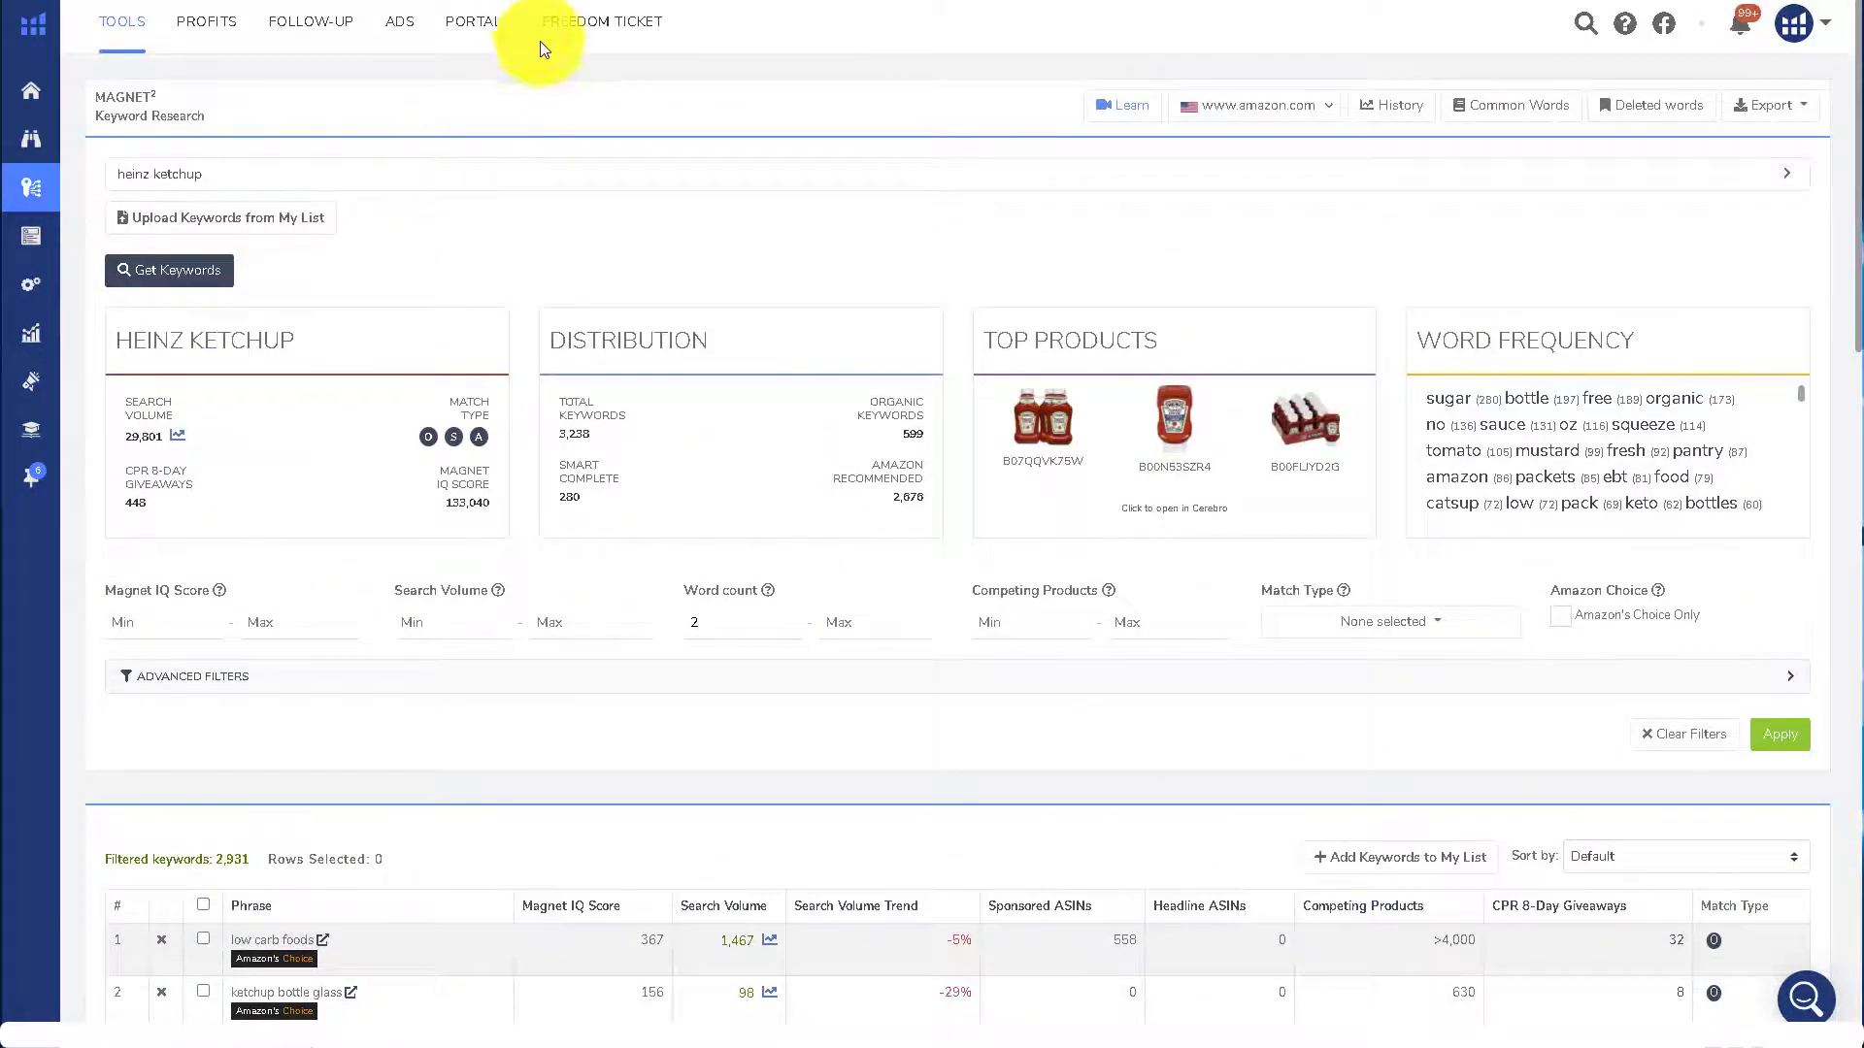
{"action": "left_click", "coordinate": [542, 0]}
{"action": "mouse_move", "coordinate": [2, 222]}
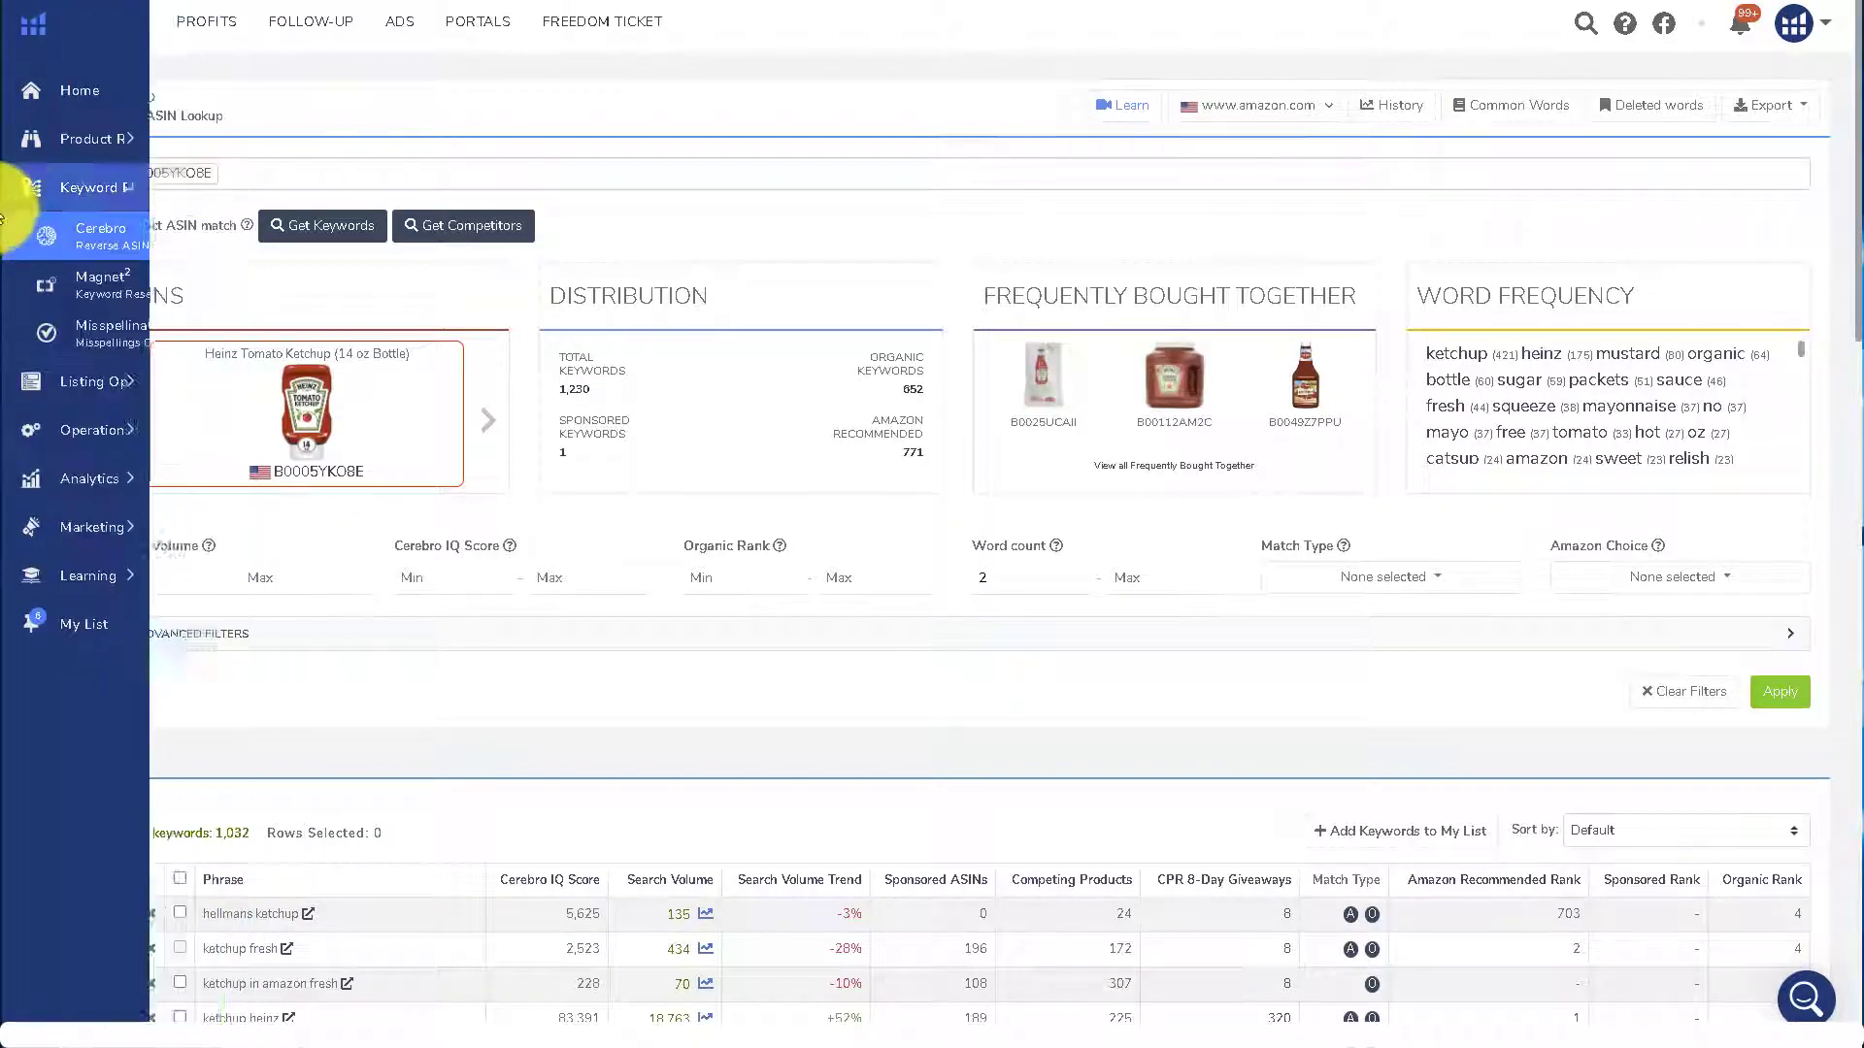
{"action": "scroll", "coordinate": [571, 422], "scroll_direction": "down", "scroll_amount": 5}
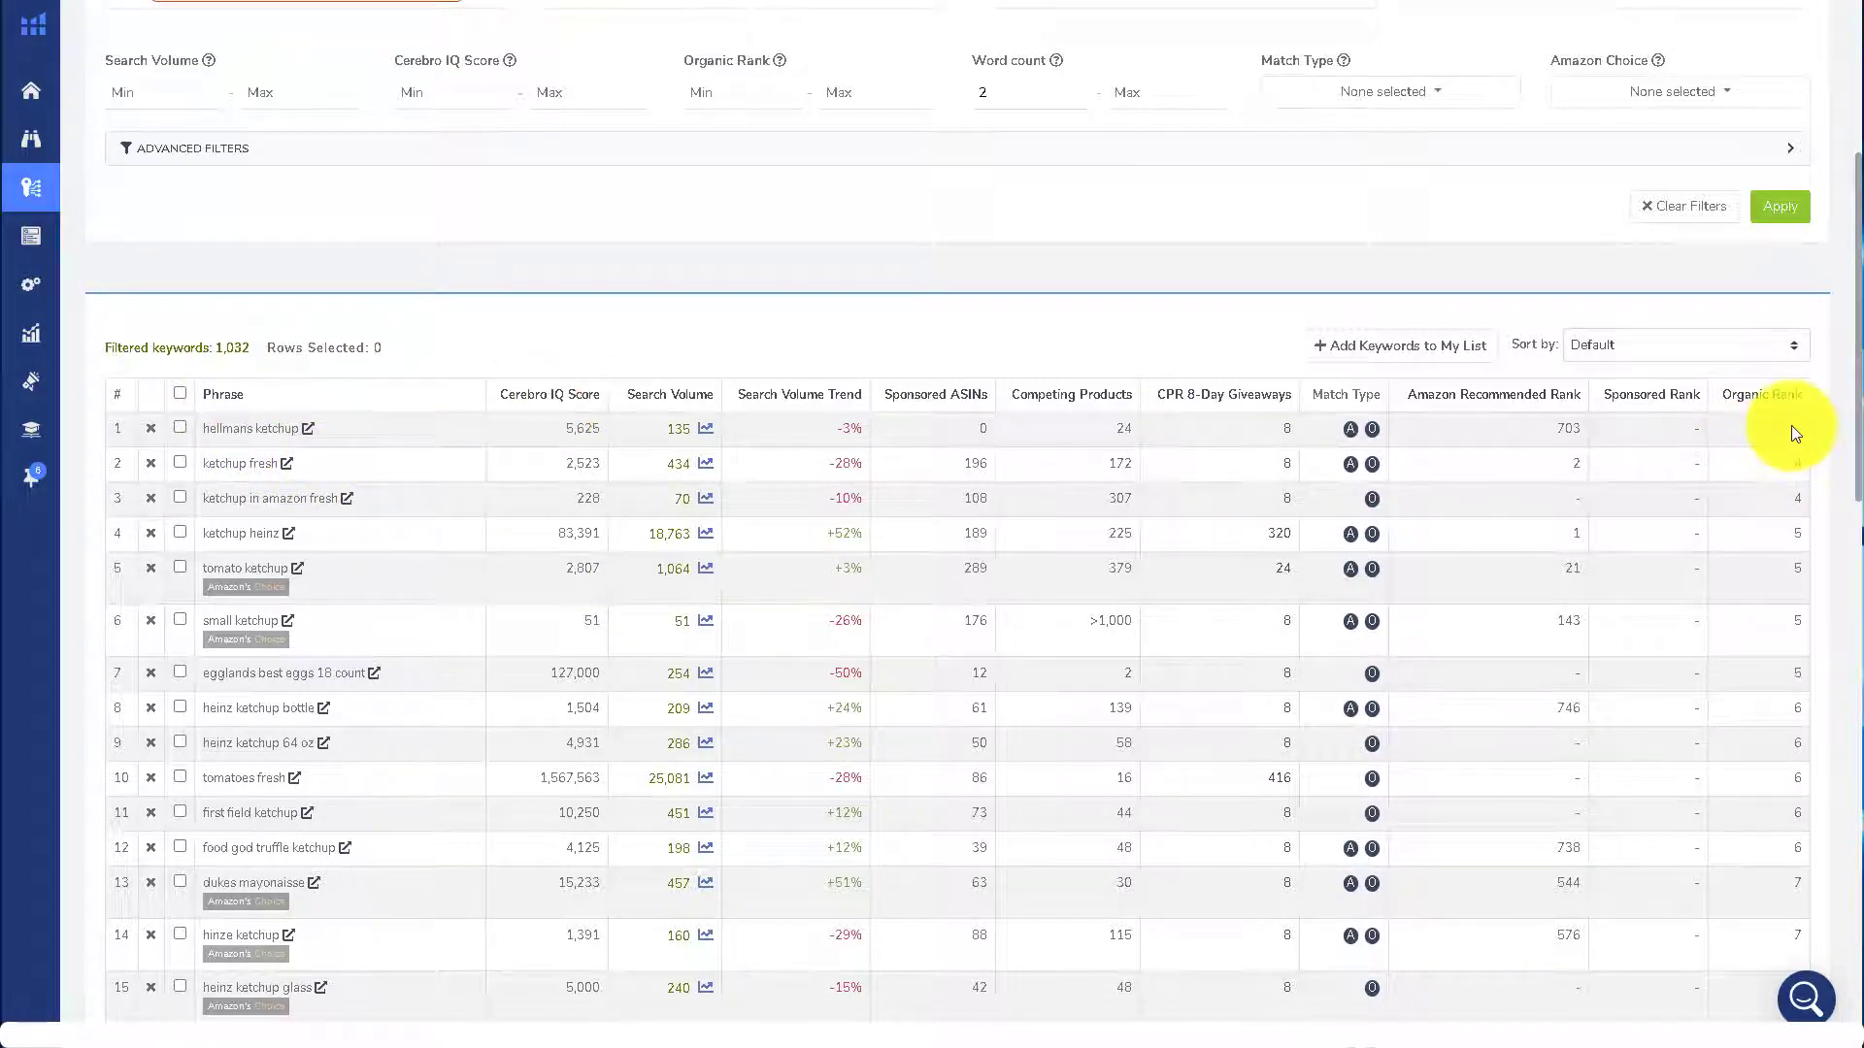
{"action": "left_click_drag", "start_coordinate": [1792, 433], "coordinate": [1821, 433]}
{"action": "left_click", "coordinate": [250, 493]}
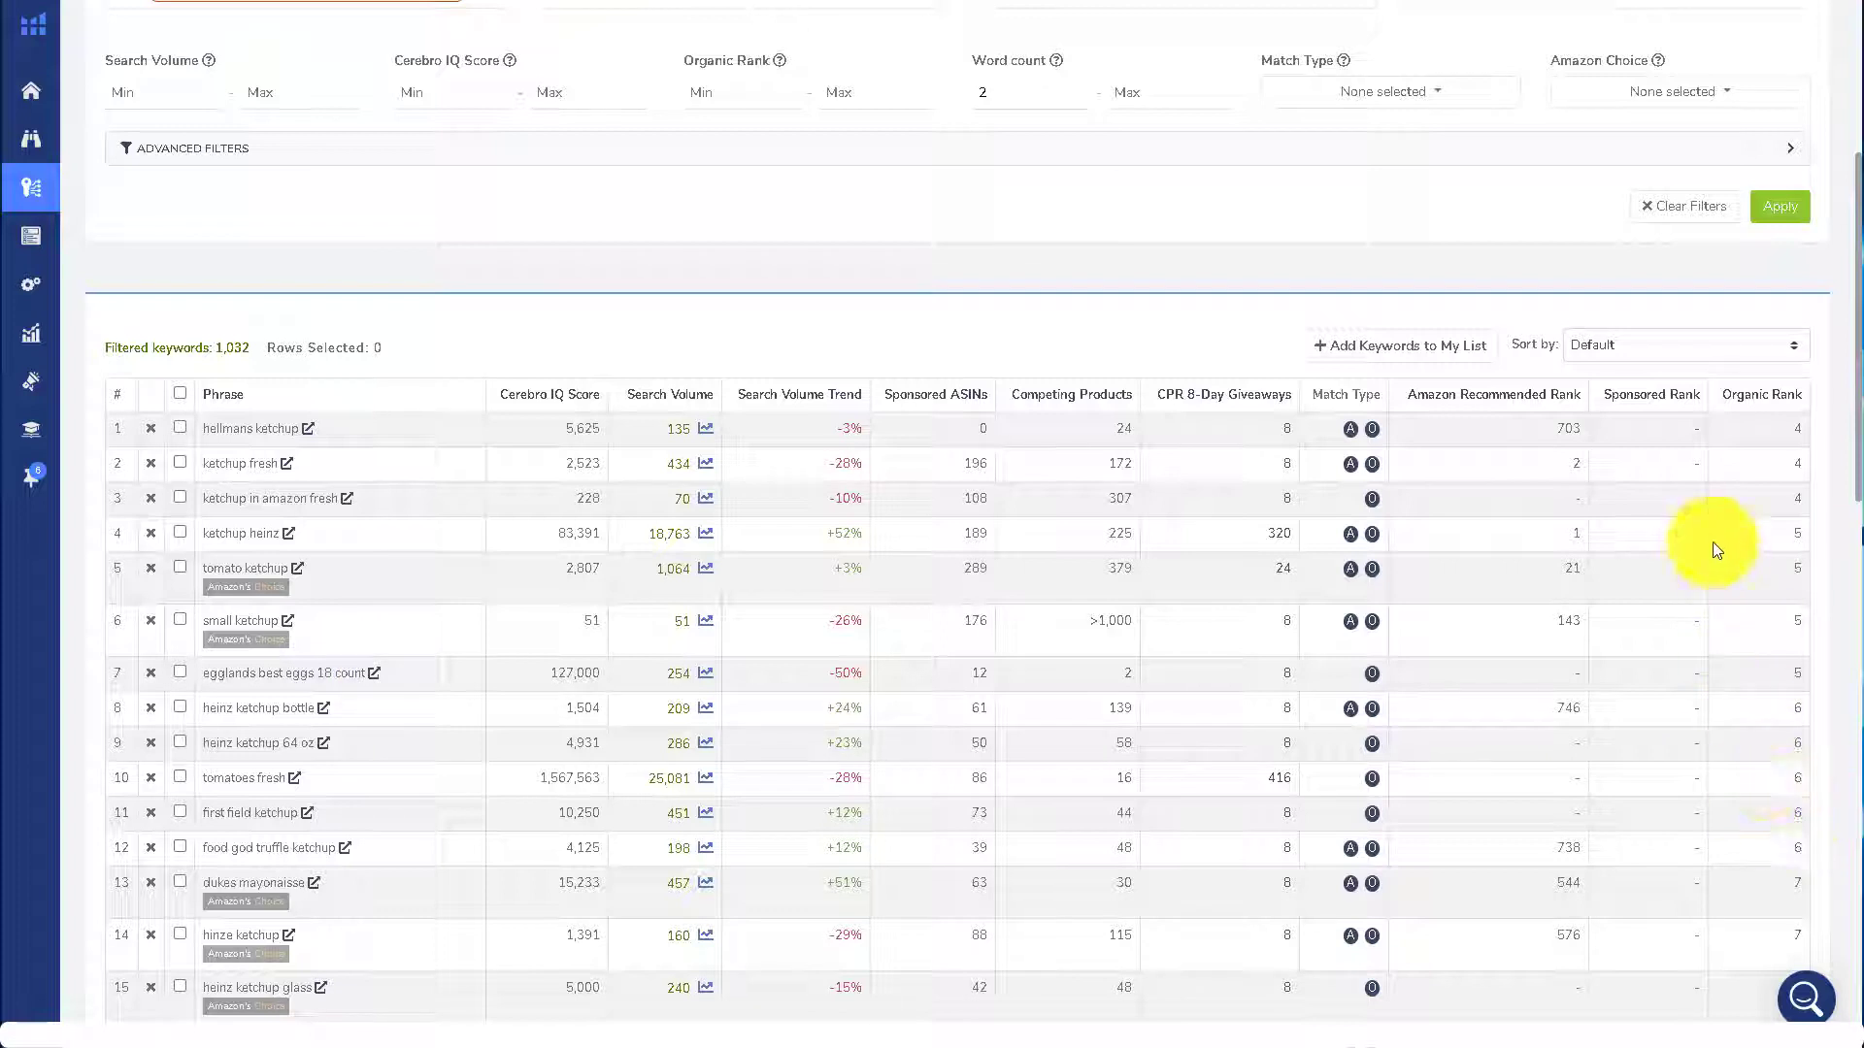
{"action": "left_click_drag", "start_coordinate": [203, 935], "coordinate": [252, 935]}
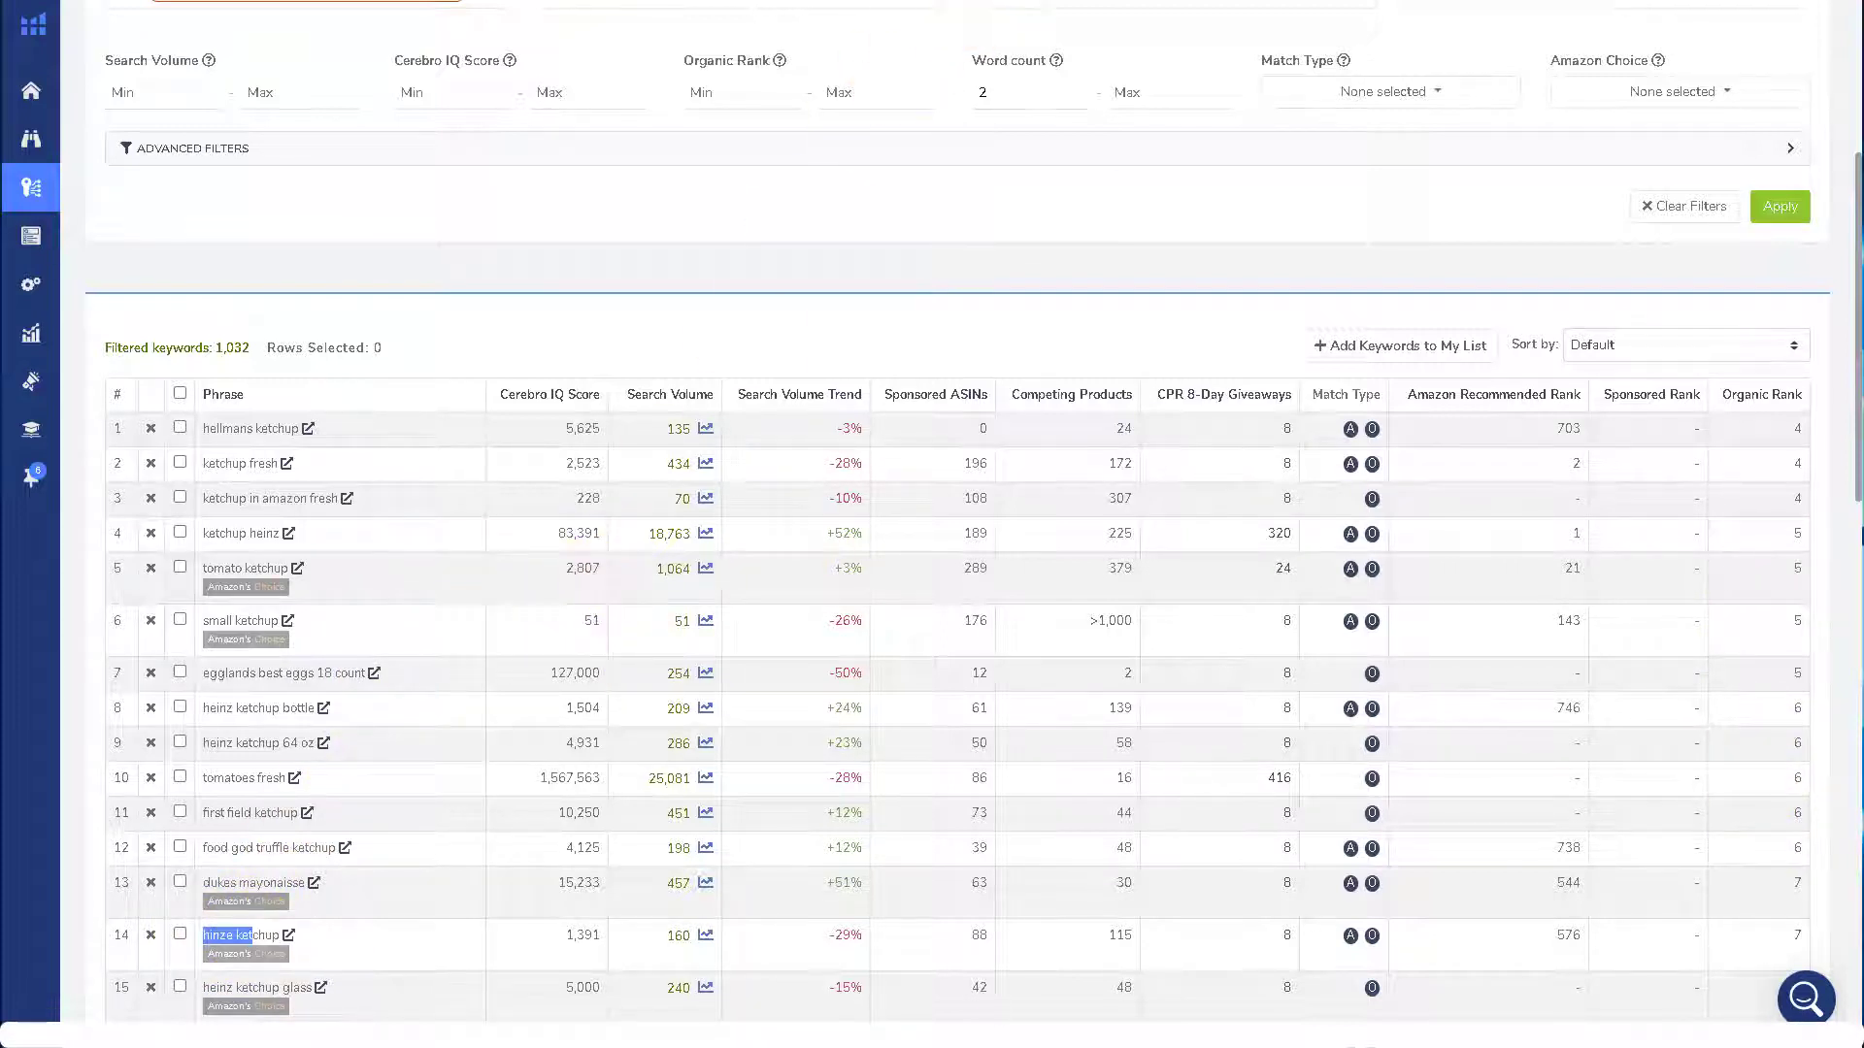
{"action": "double_click", "coordinate": [215, 934]}
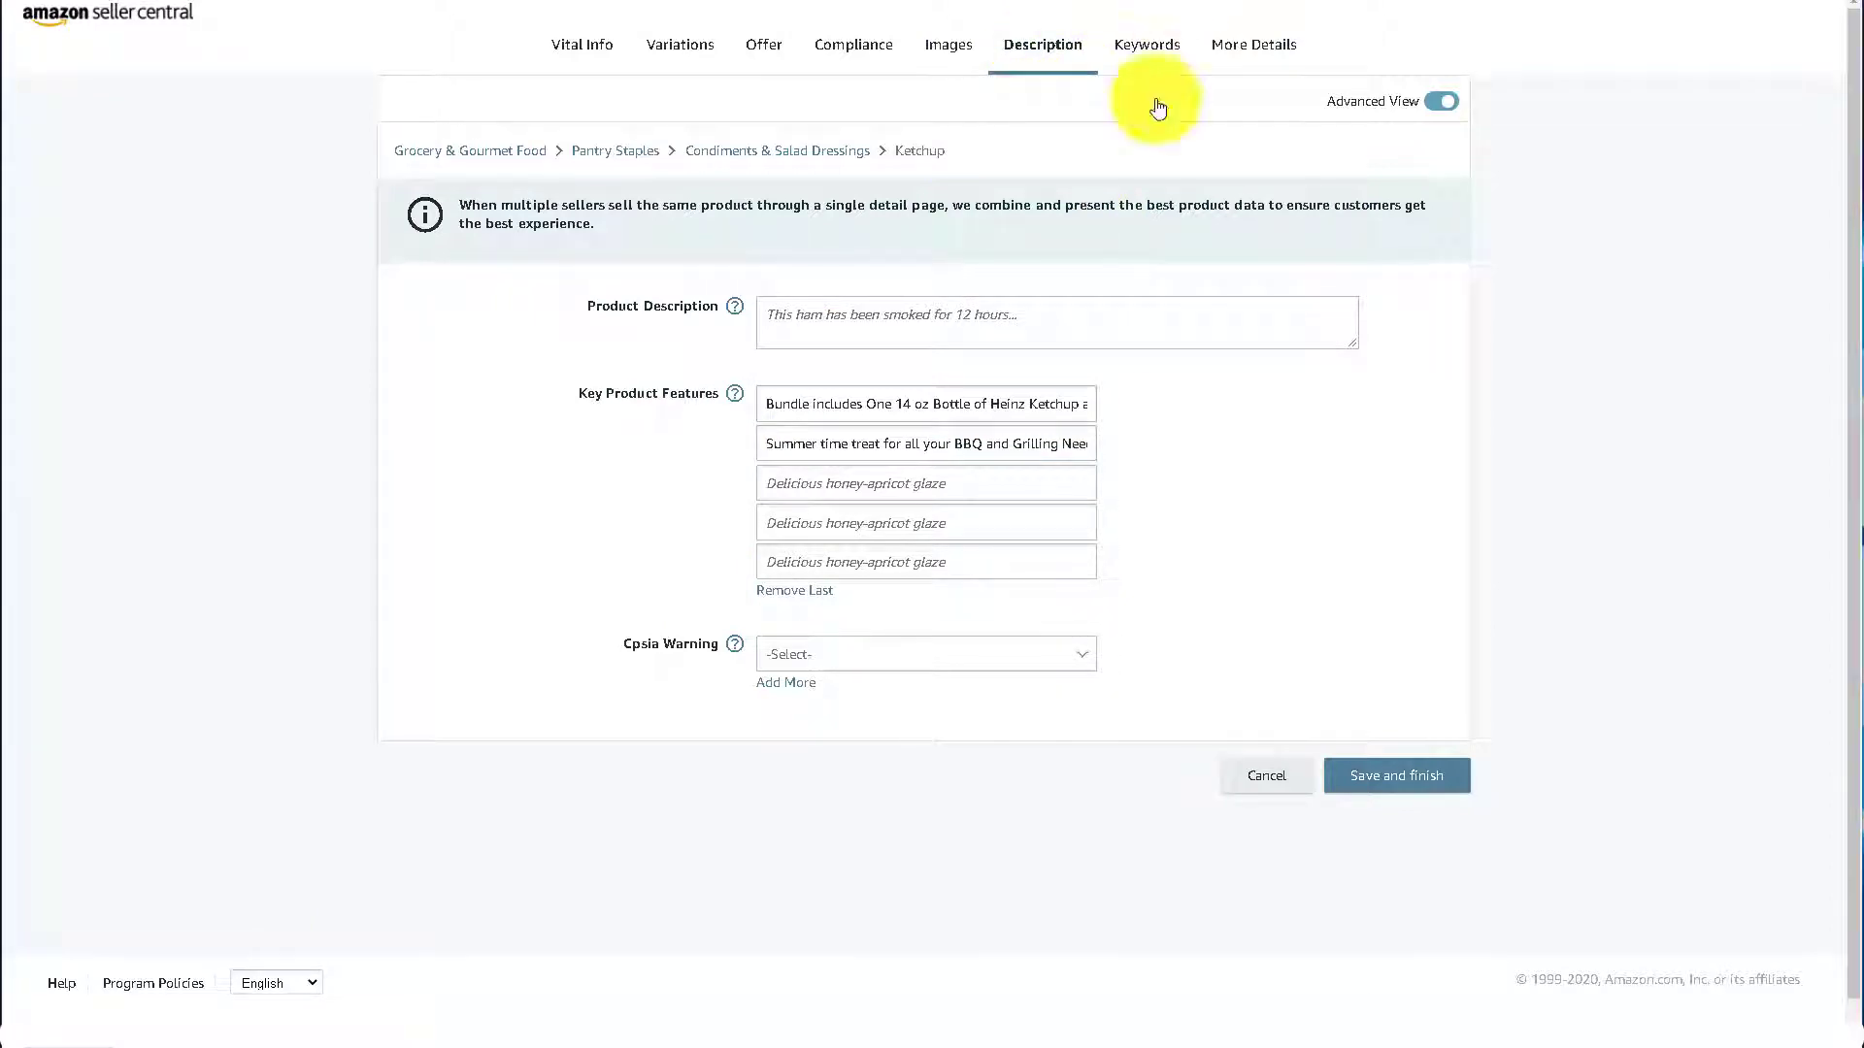
Fill the remaining three Key Product Features in the Seller Central listing with "Bullet 3", "Bullet 4" and "Bullet 5", without bullet marks.
{"action": "left_click", "coordinate": [832, 477]}
{"action": "type", "text": "•\tBullet 3"}
{"action": "left_click", "coordinate": [838, 524]}
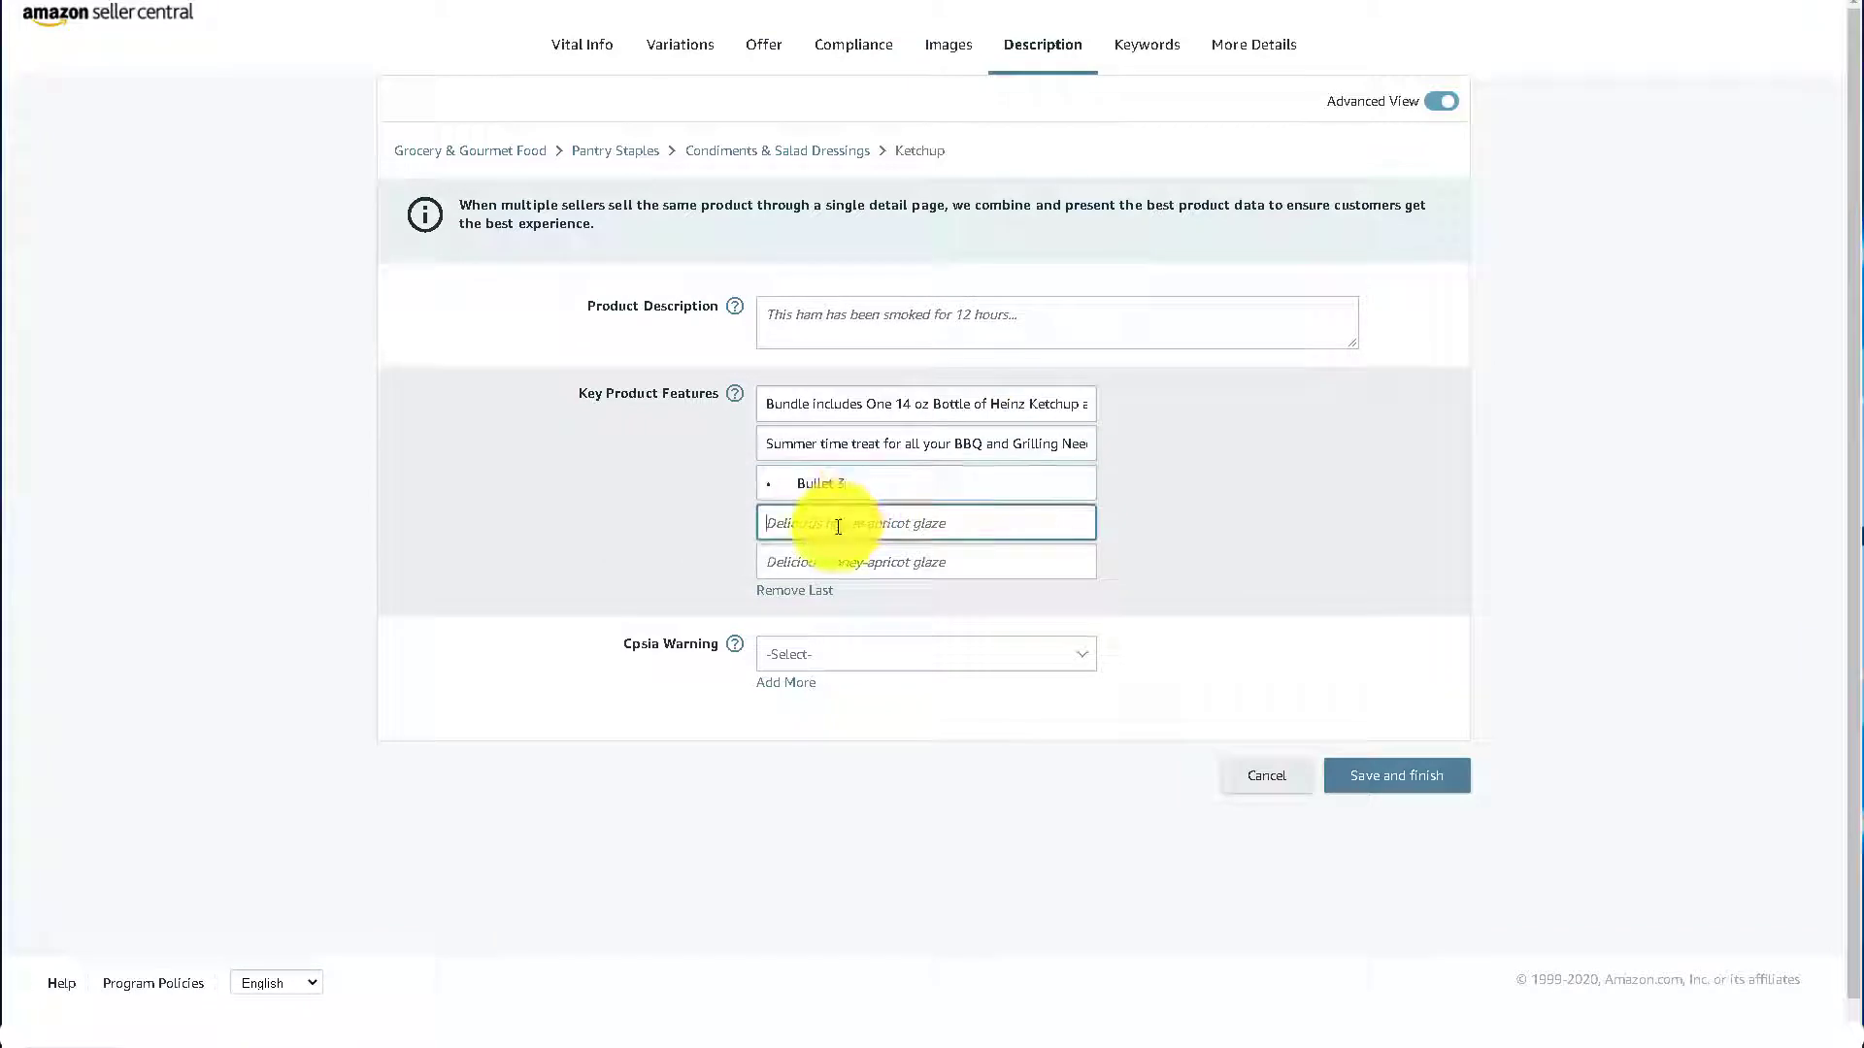
{"action": "left_click", "coordinate": [799, 482]}
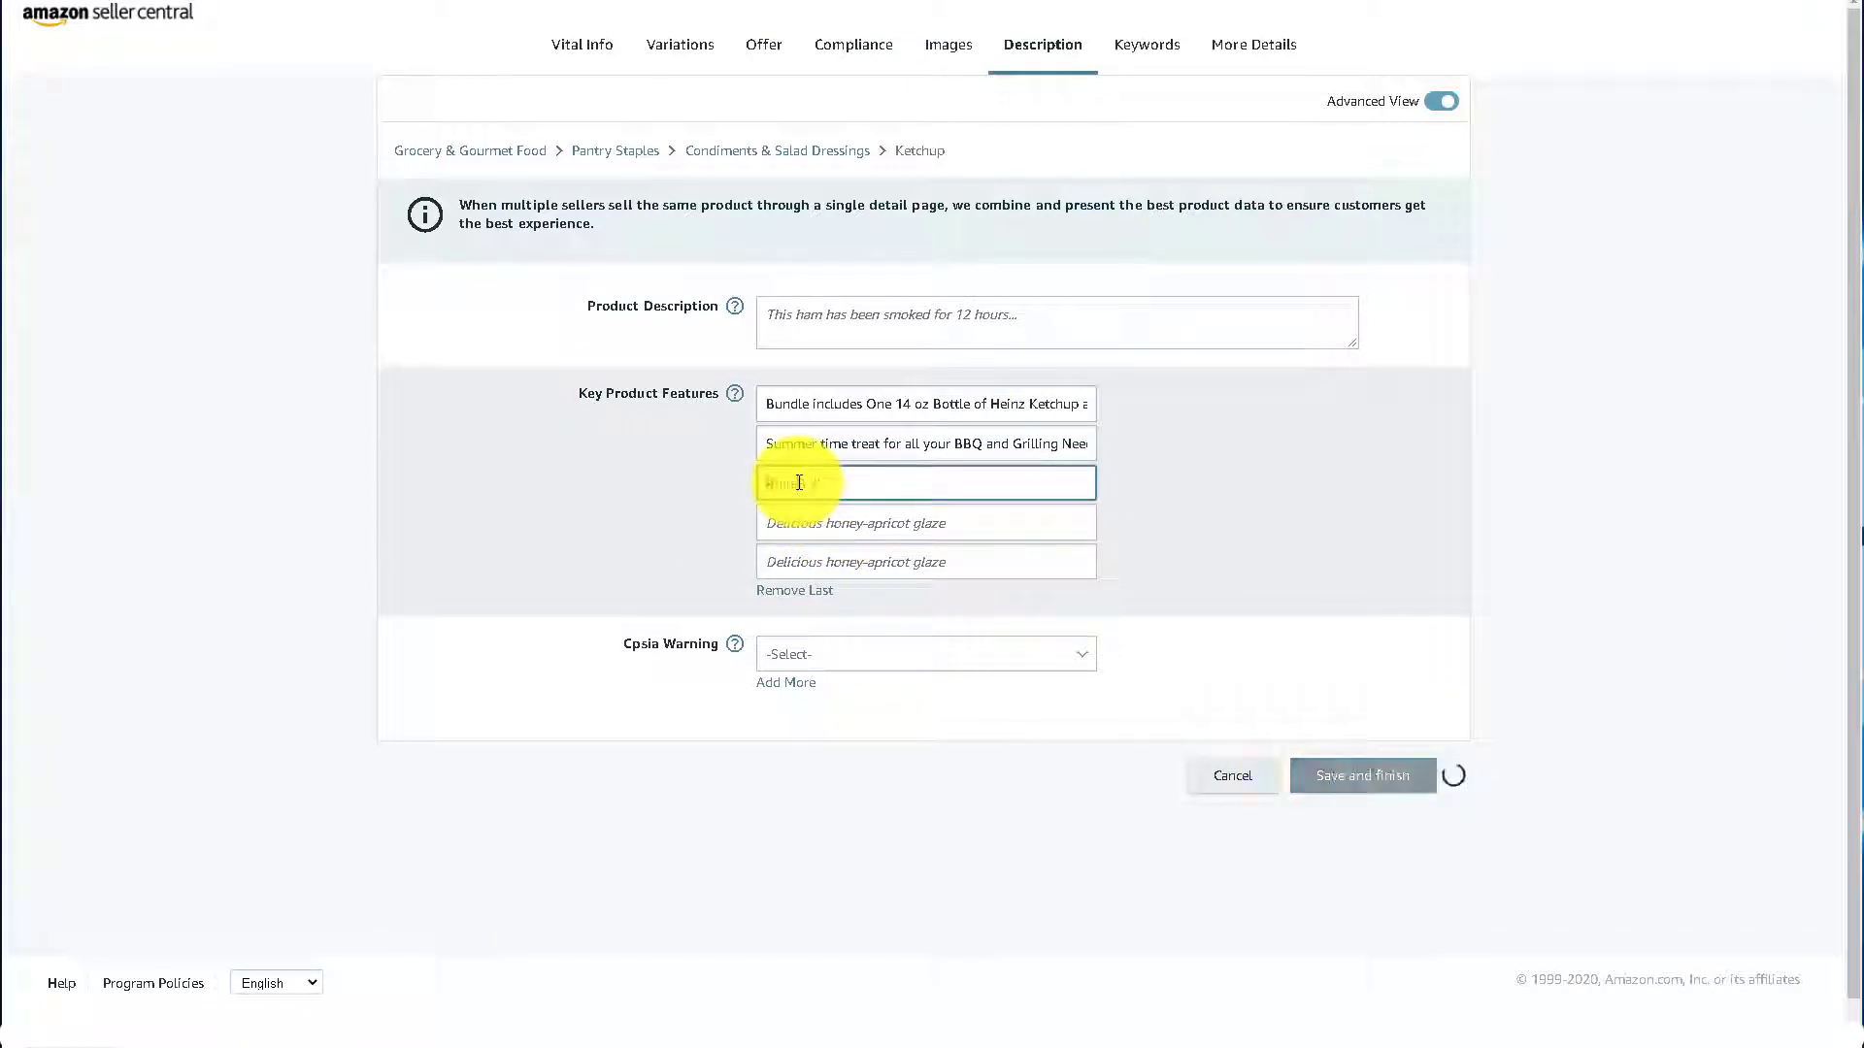
{"action": "key", "text": "Tab"}
{"action": "type", "text": "Bullet 4"}
{"action": "key", "text": "Tab"}
{"action": "type", "text": "Bullet 5"}
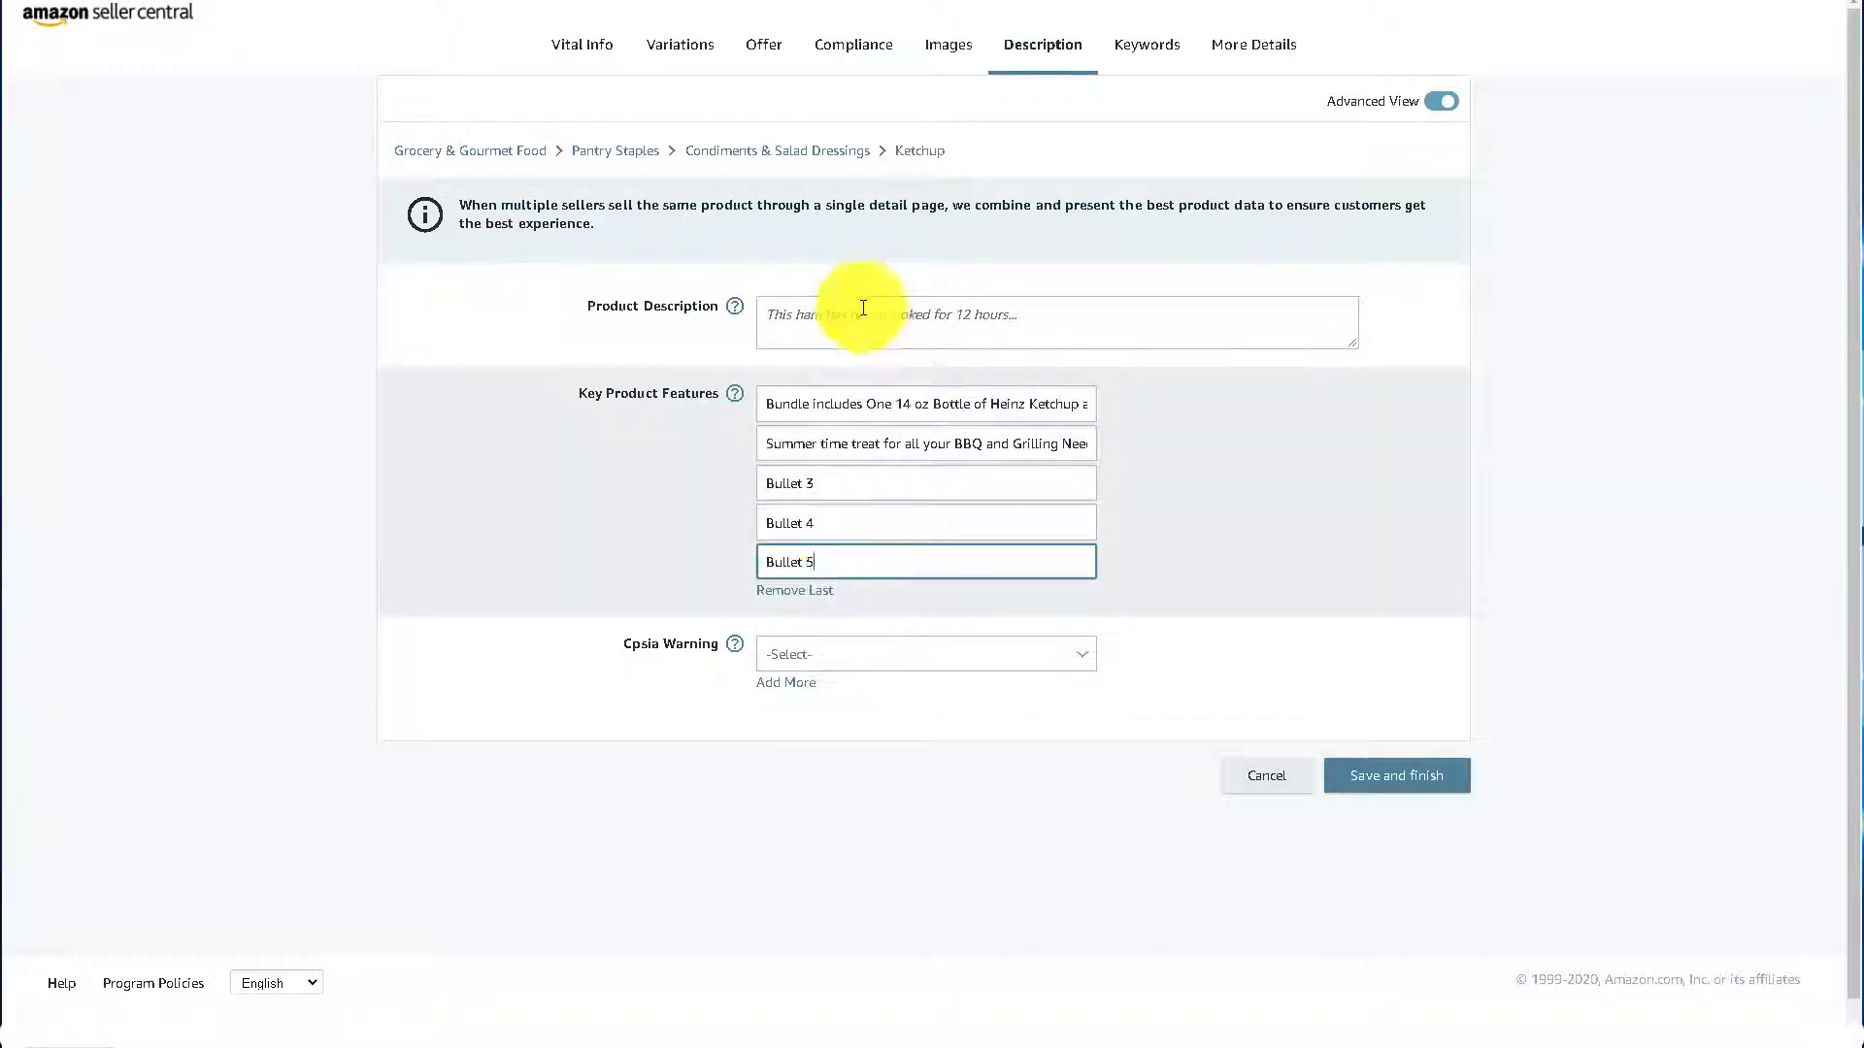
Fill in the Product Description with the placeholder text "Heinz askfjdlask aksjflas akfj;alfj".
{"action": "left_click", "coordinate": [846, 323]}
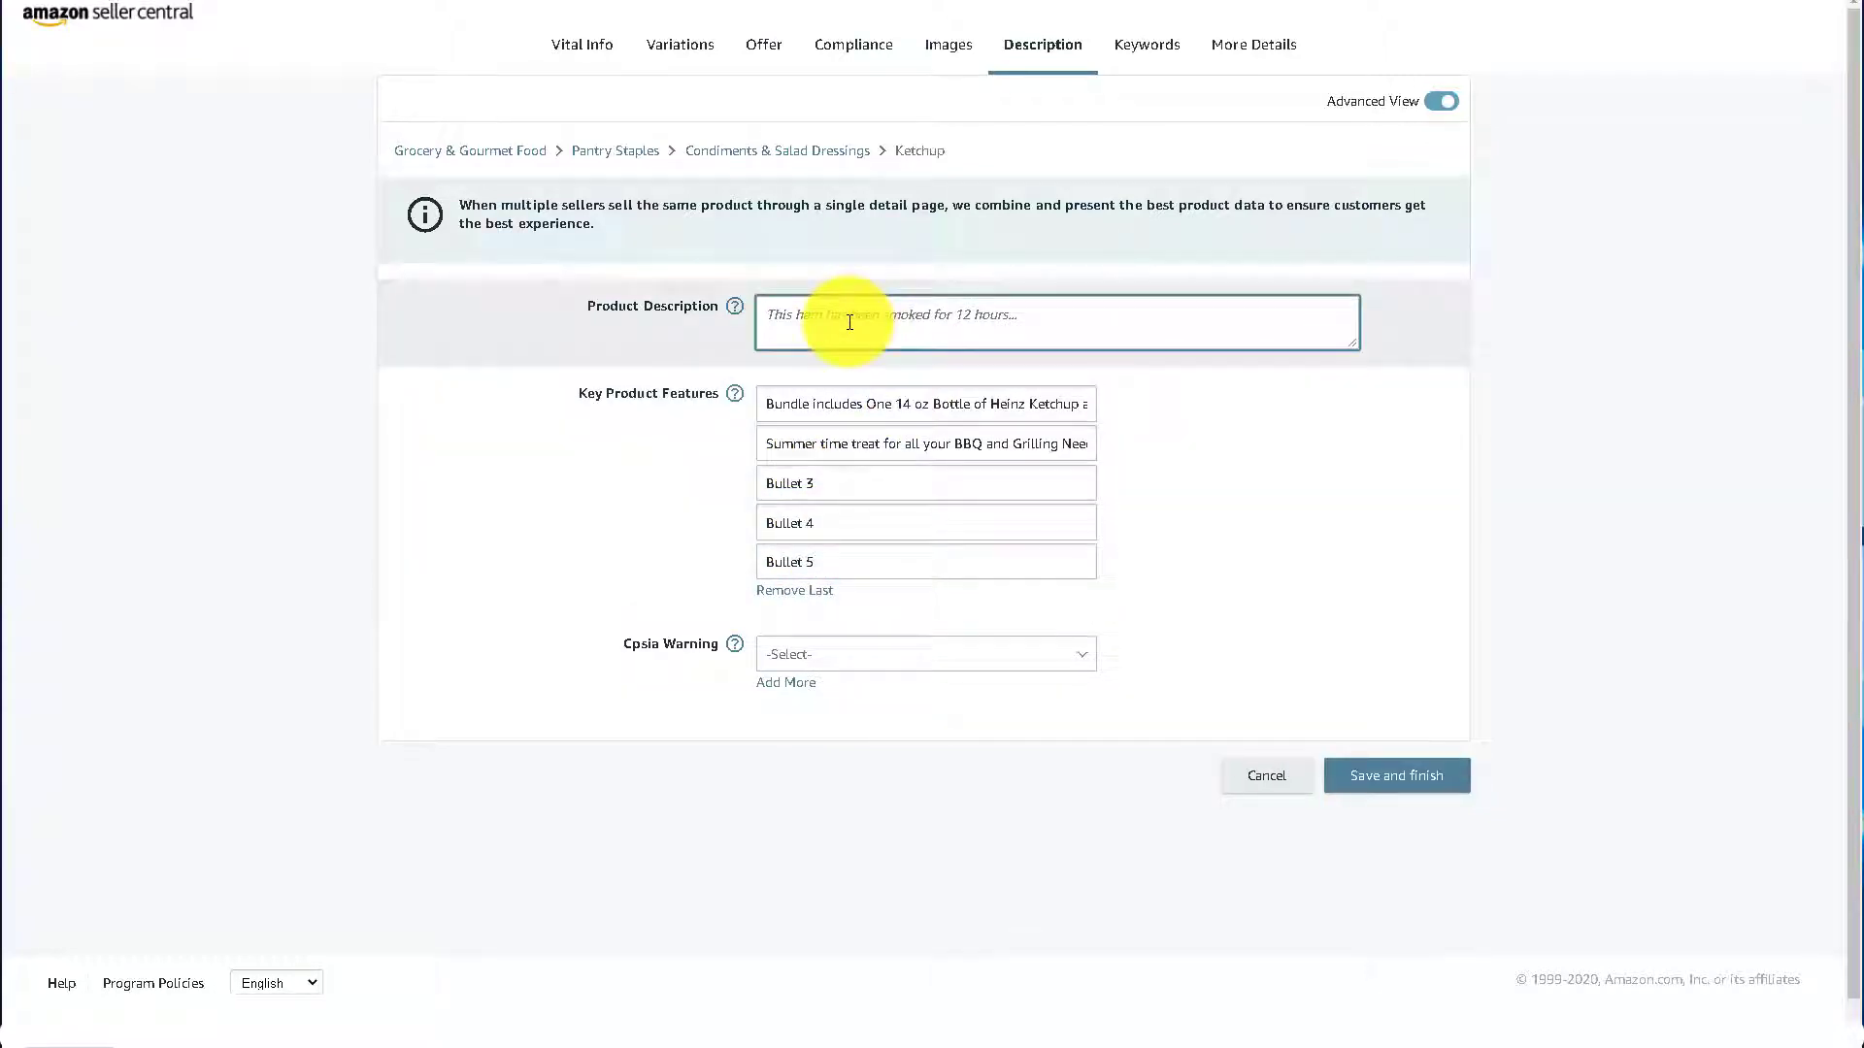
{"action": "type", "text": "Heinz"}
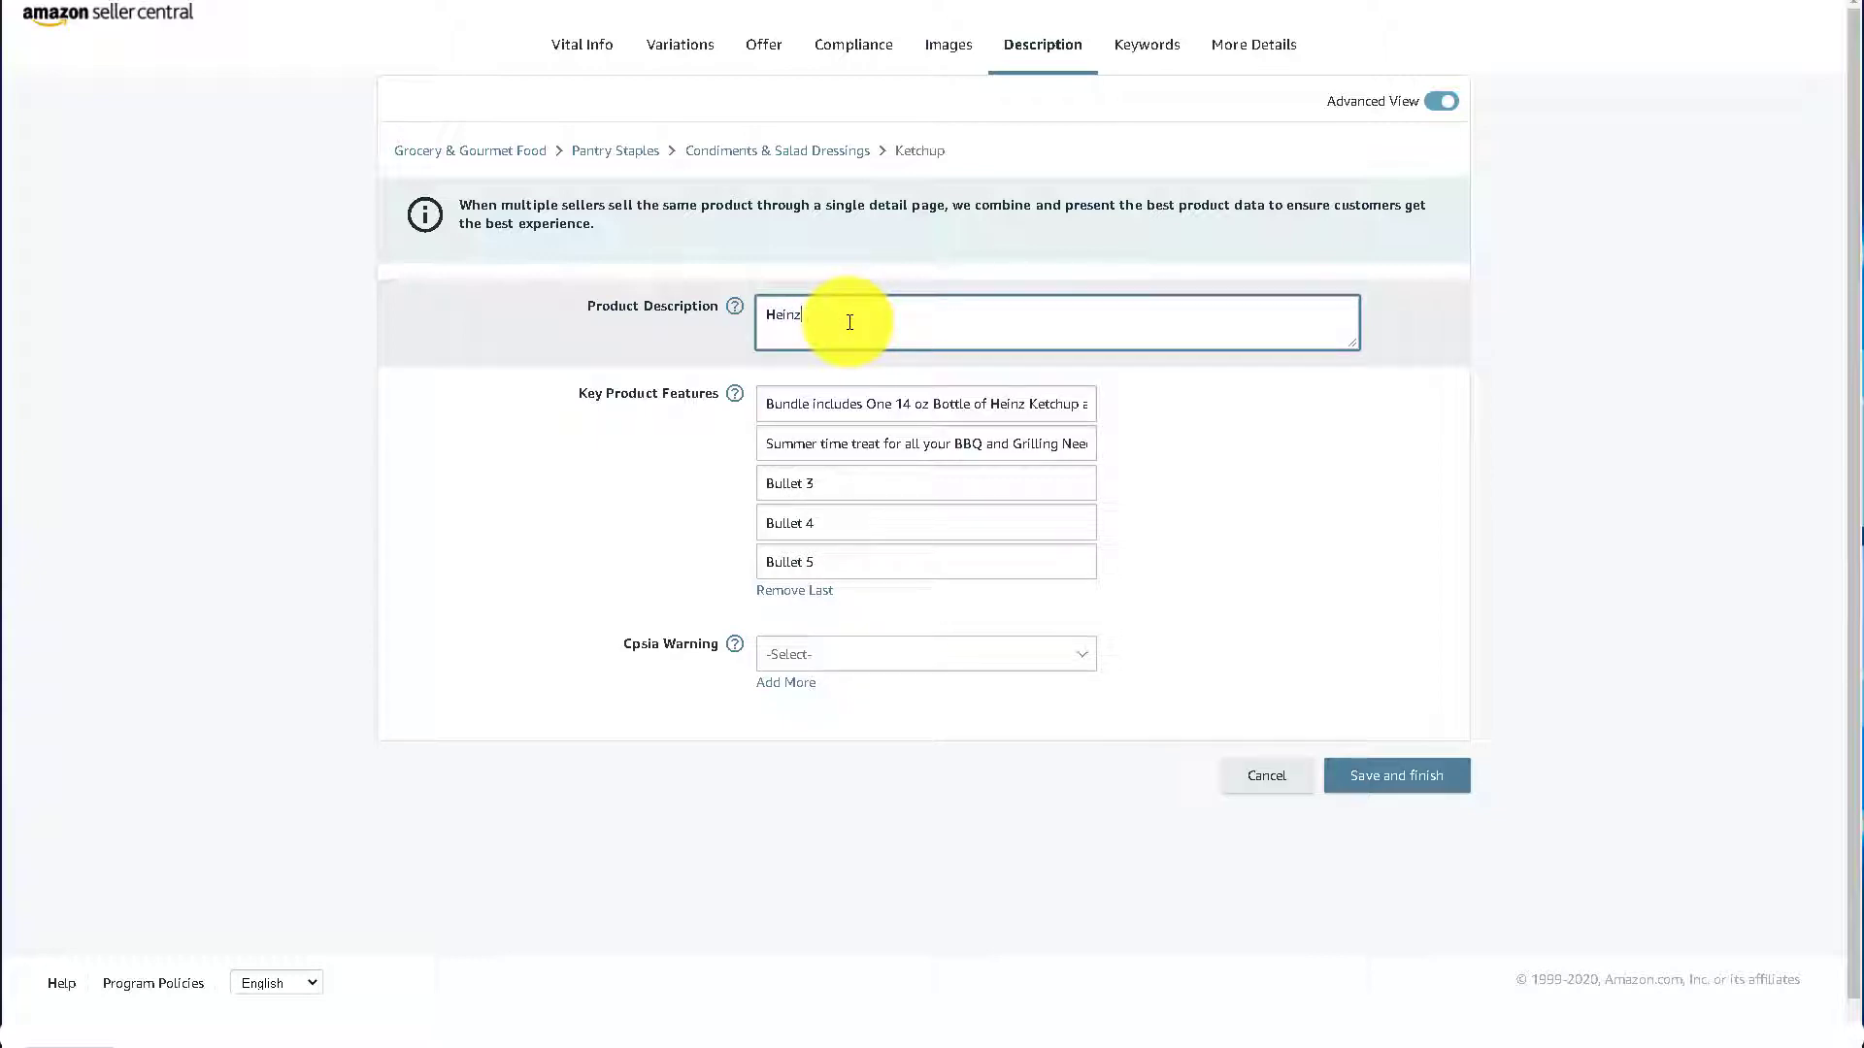
{"action": "type", "text": " askfjdlask aksjflas akfj;alfj"}
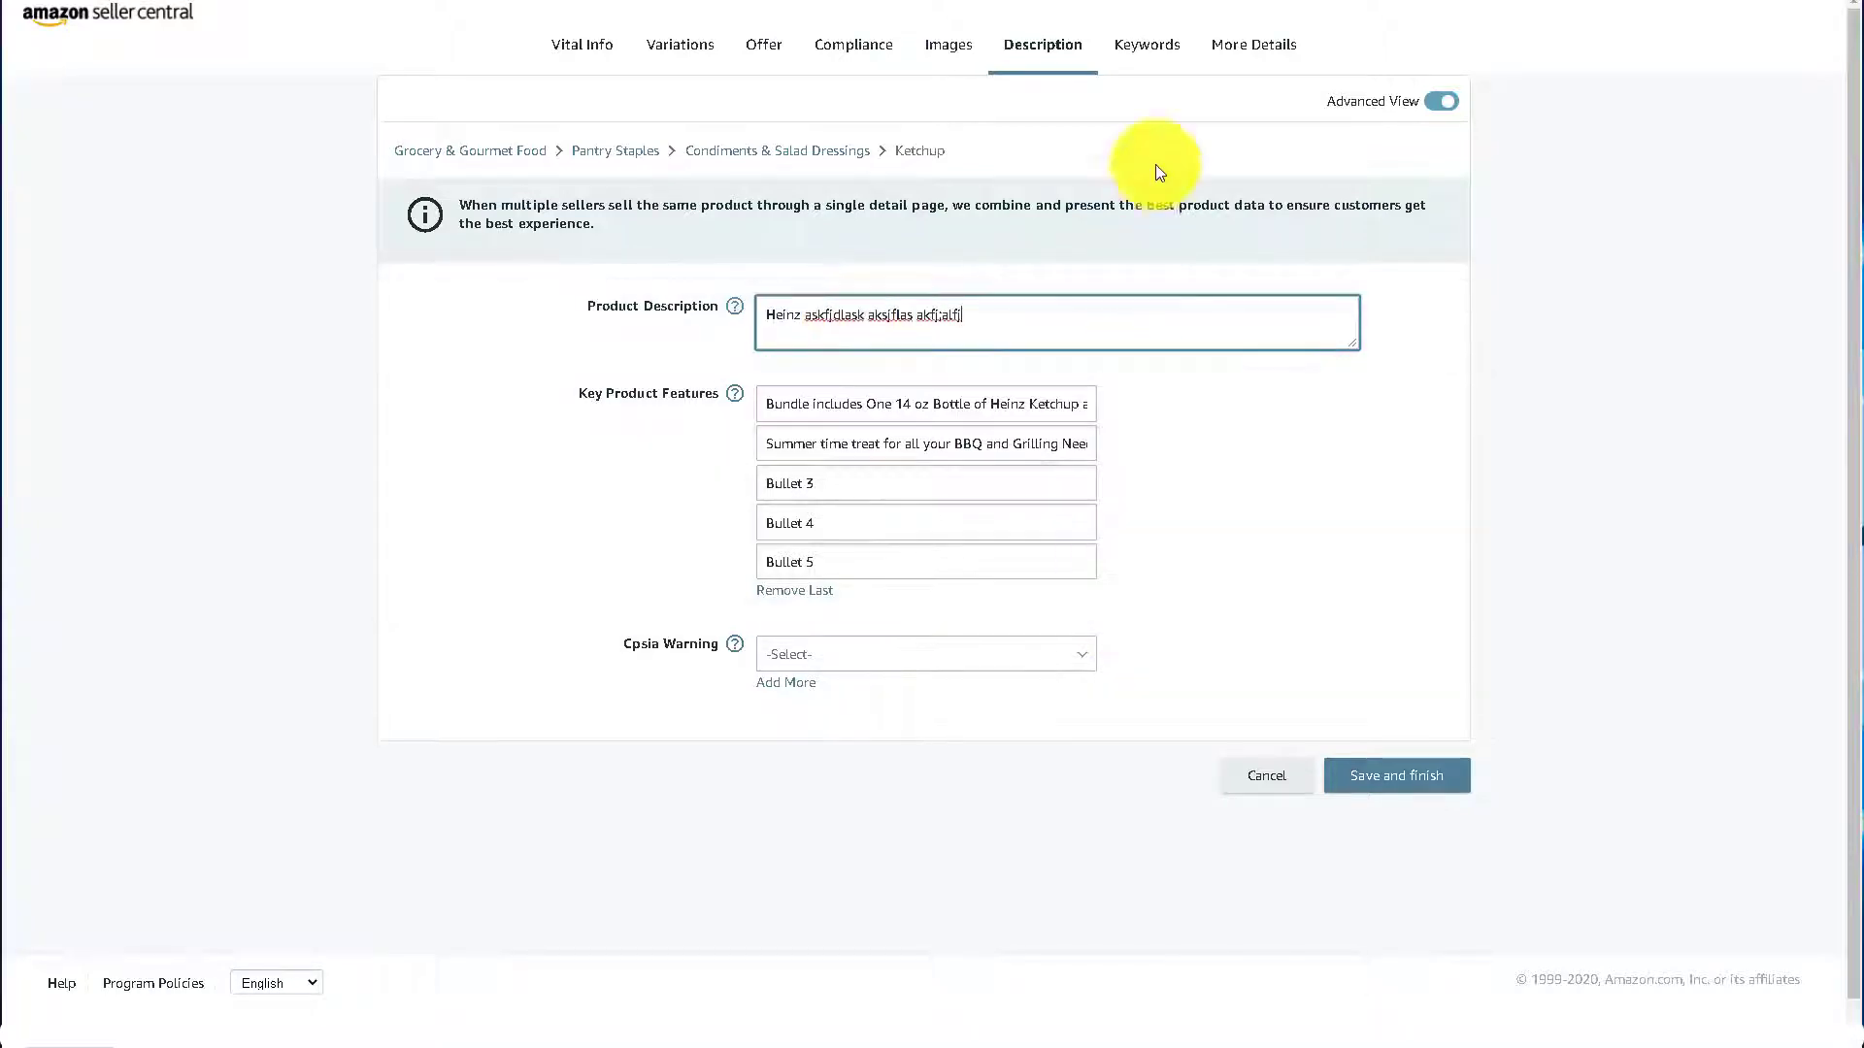
Enter the misspelled brand keywords "hinze hienz" as the listing's Search Terms.
{"action": "left_click", "coordinate": [1158, 58]}
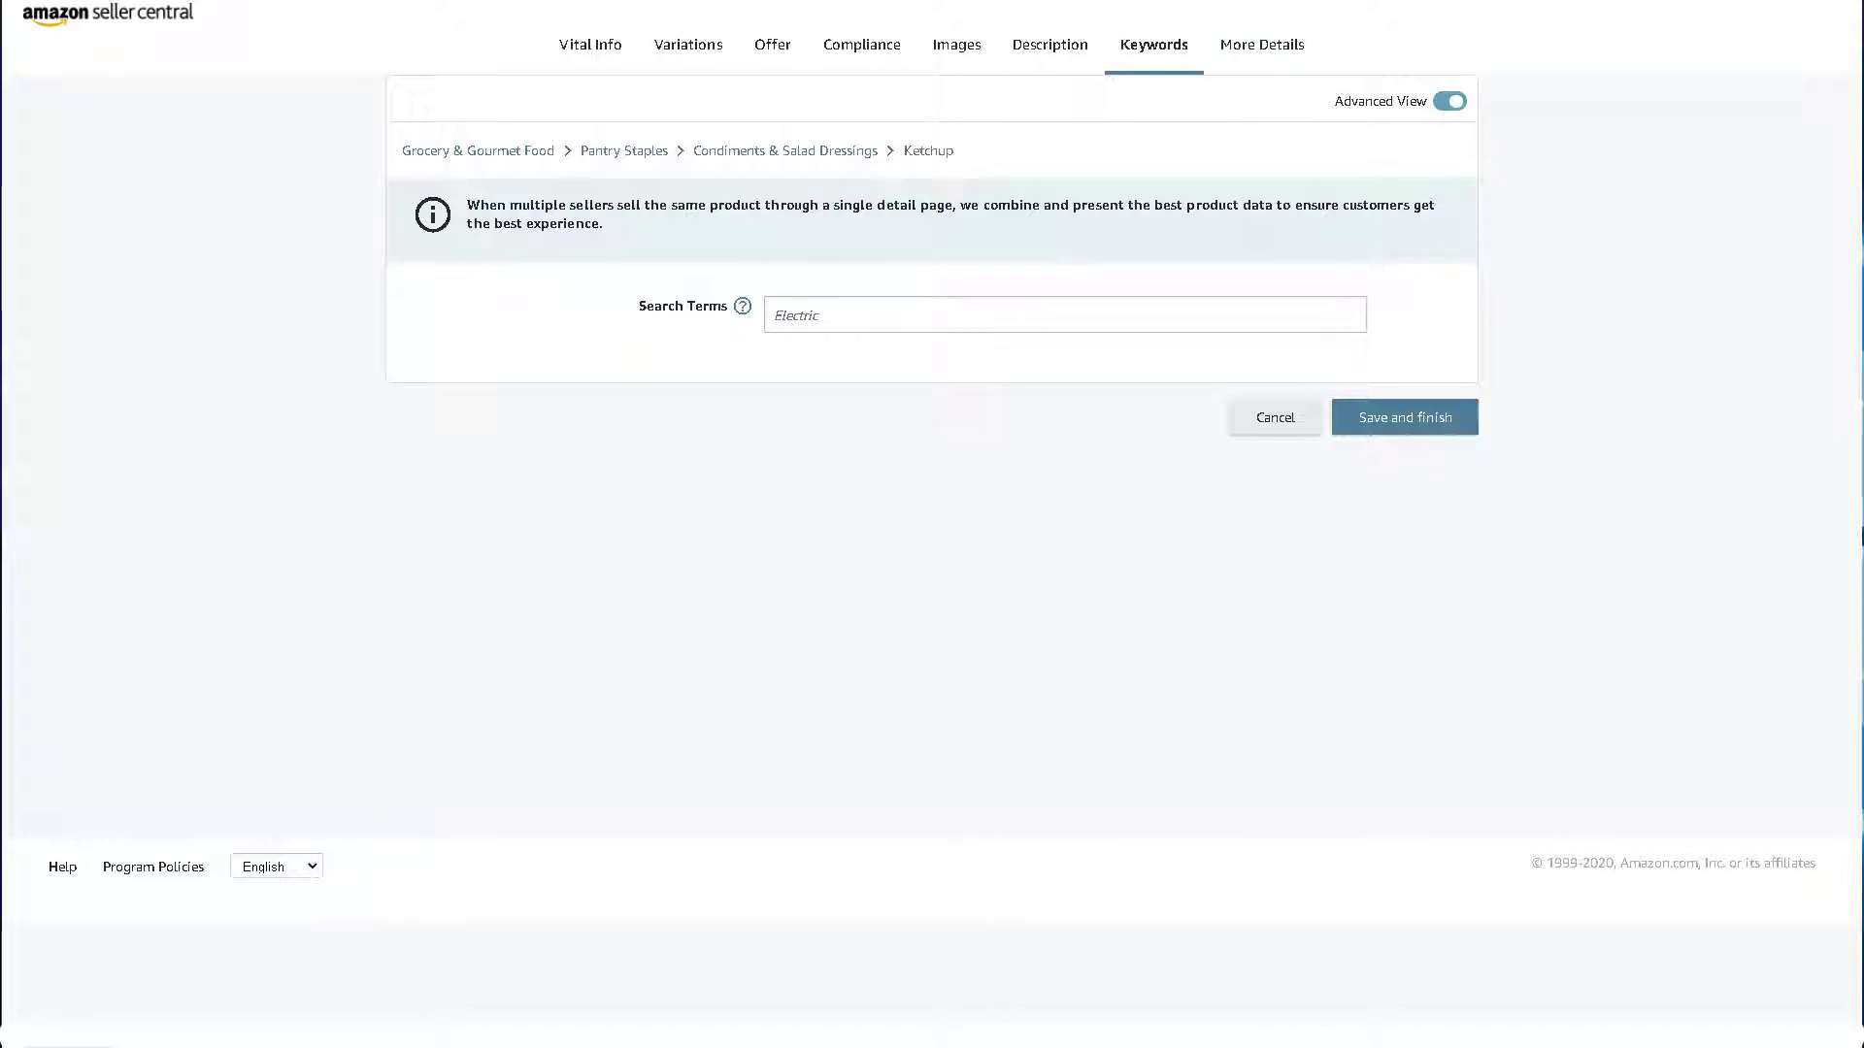
{"action": "left_click", "coordinate": [786, 309]}
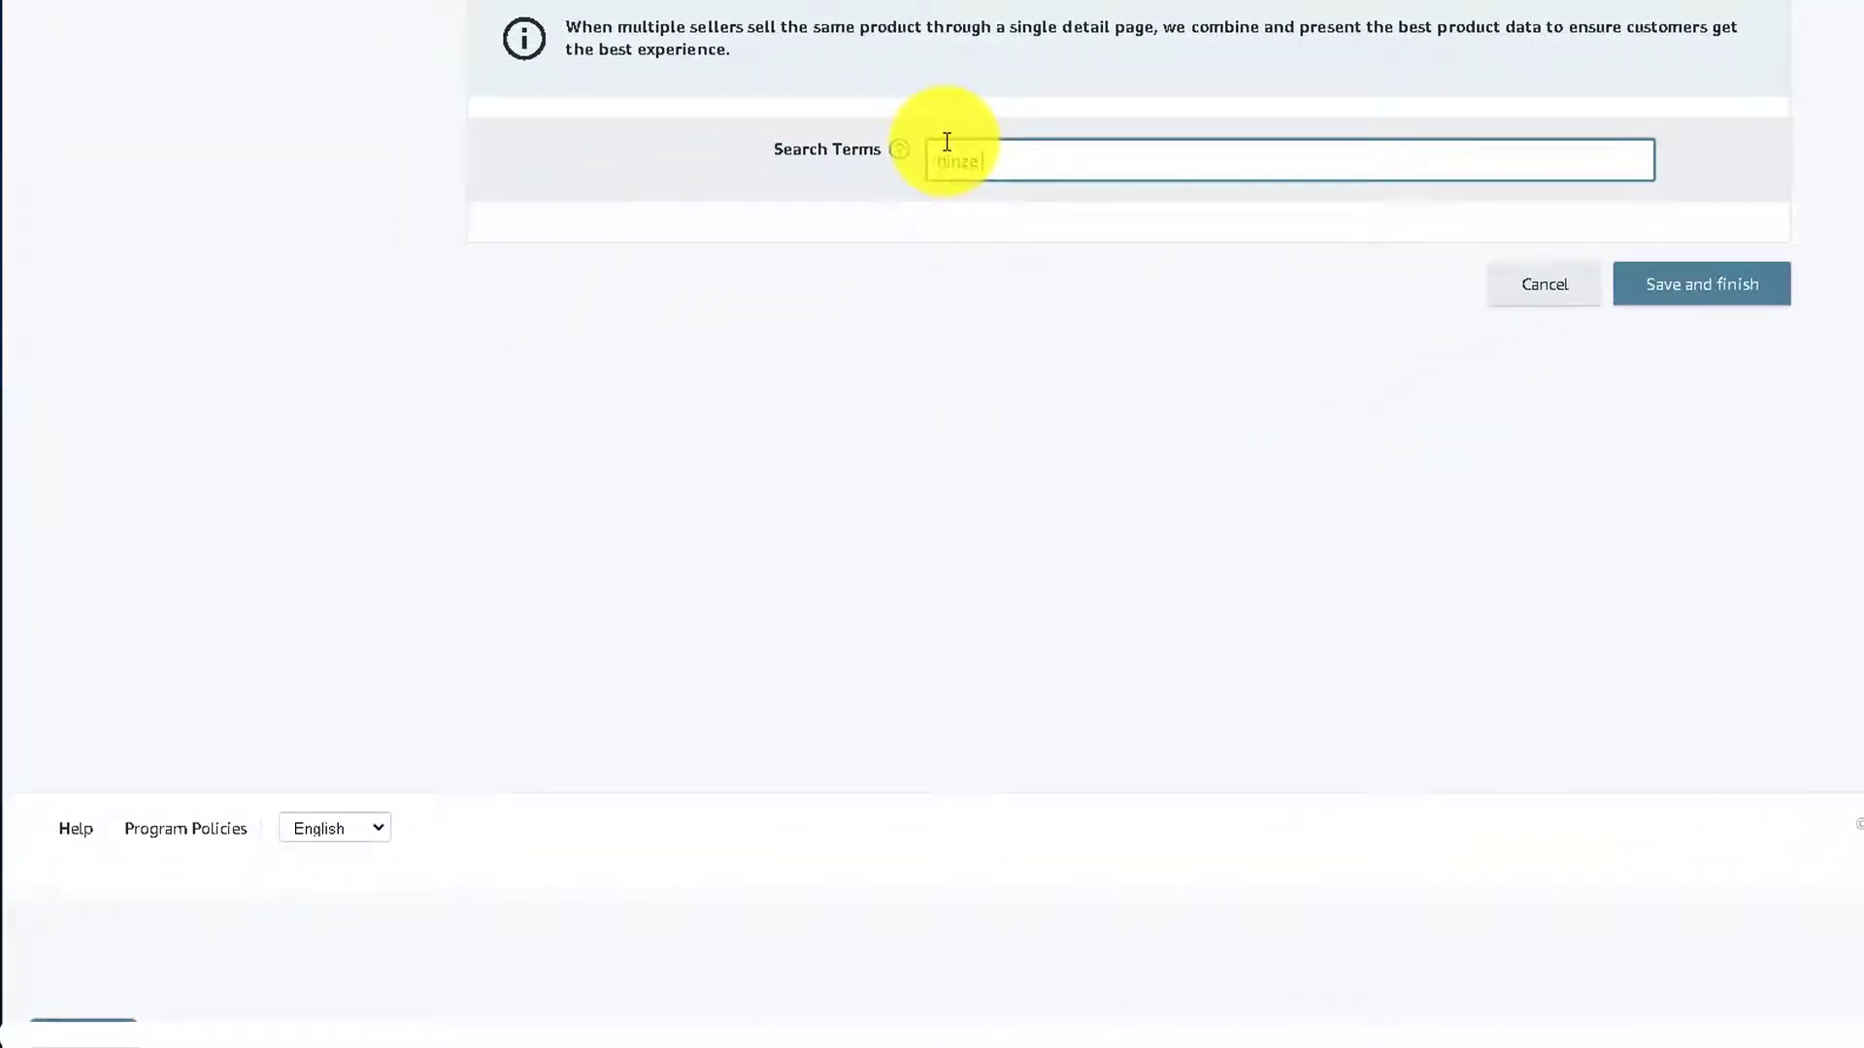
{"action": "type", "text": "hinze heinzenz"}
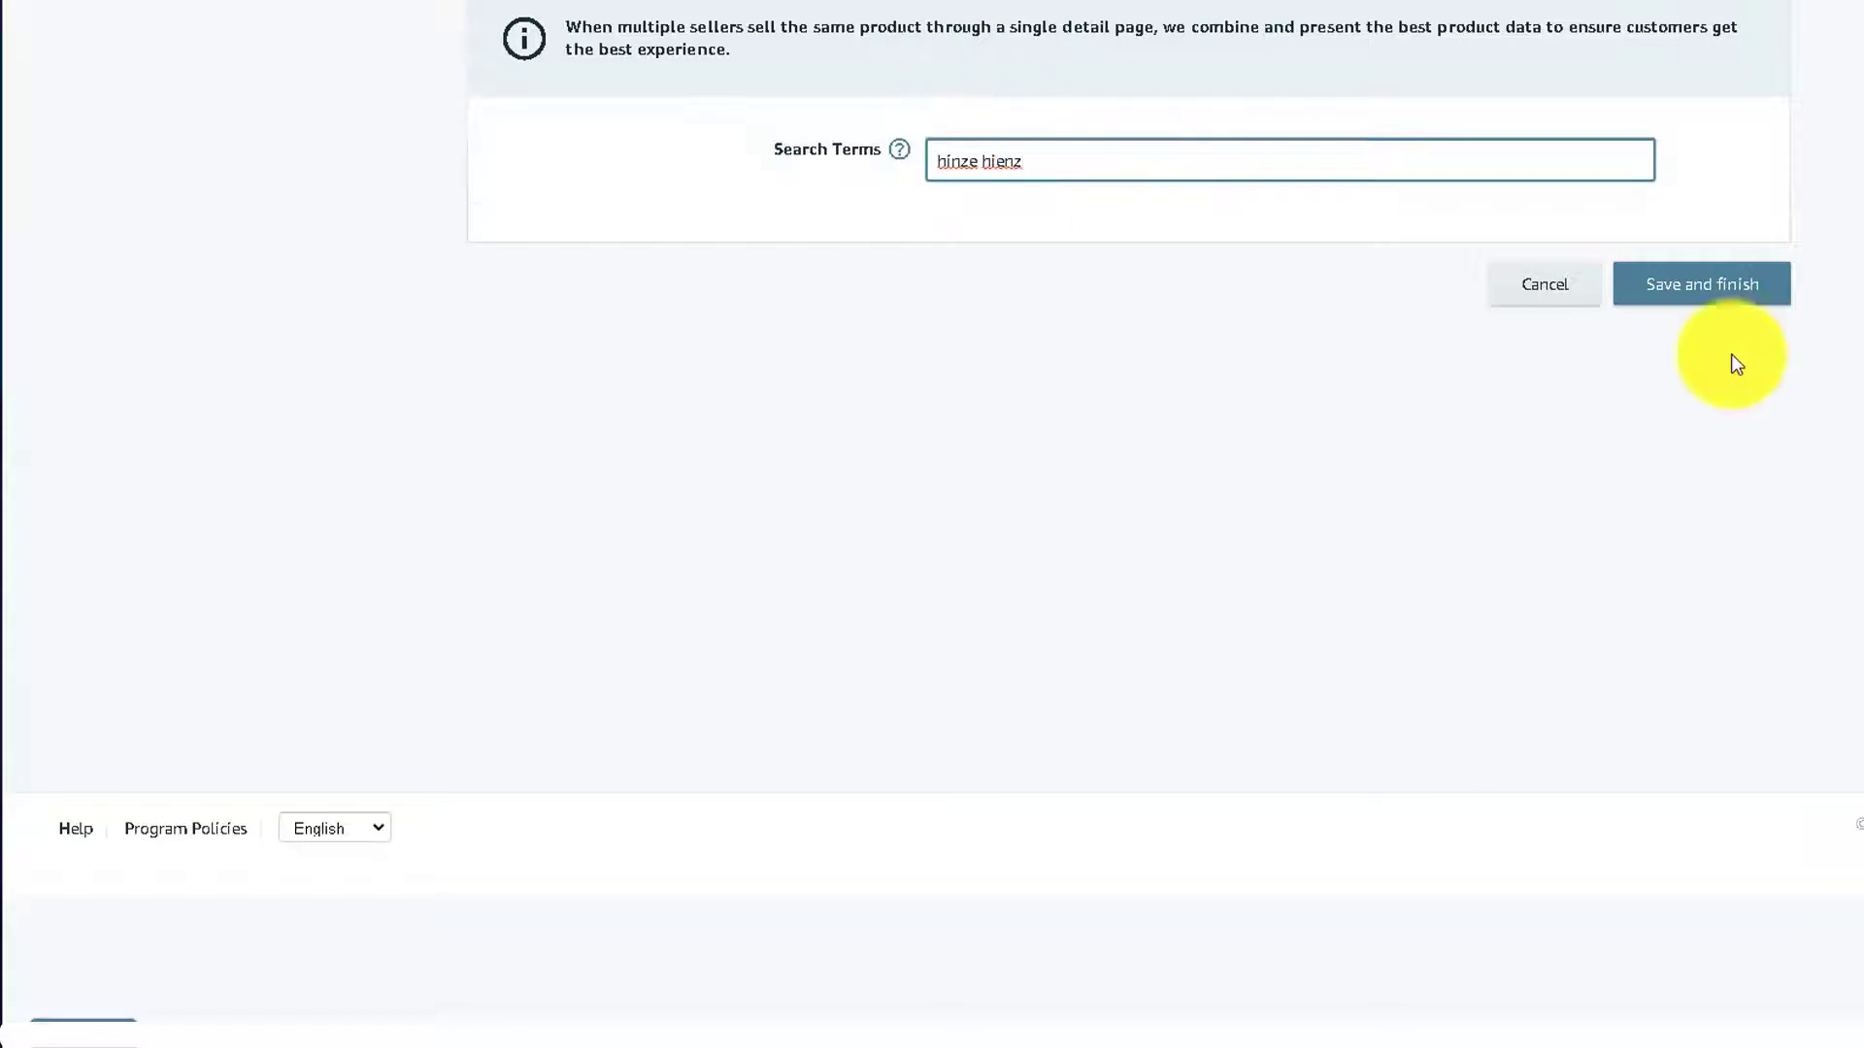
{"action": "left_click", "coordinate": [1686, 309]}
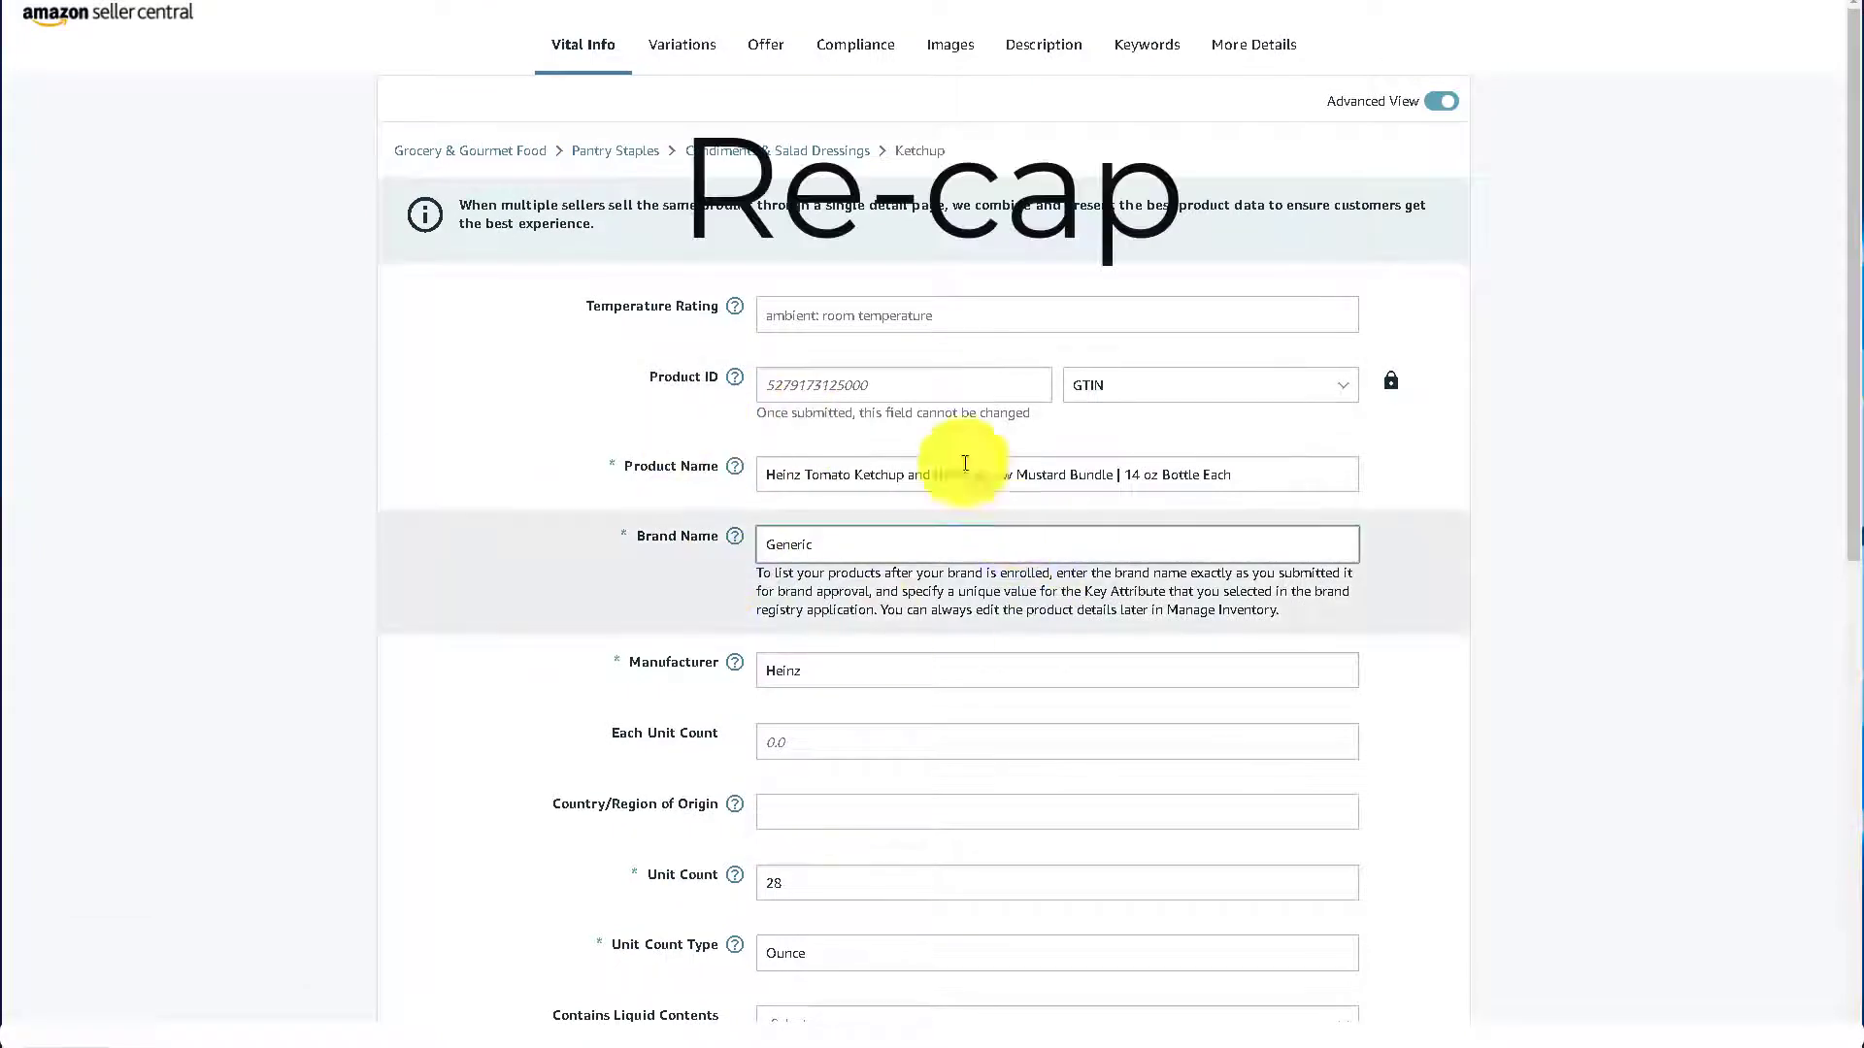
Review the listing's product ID, brand name, price, images, description and search terms, comparing the terms with the Cerebro keyword results.
{"action": "left_click", "coordinate": [1047, 384]}
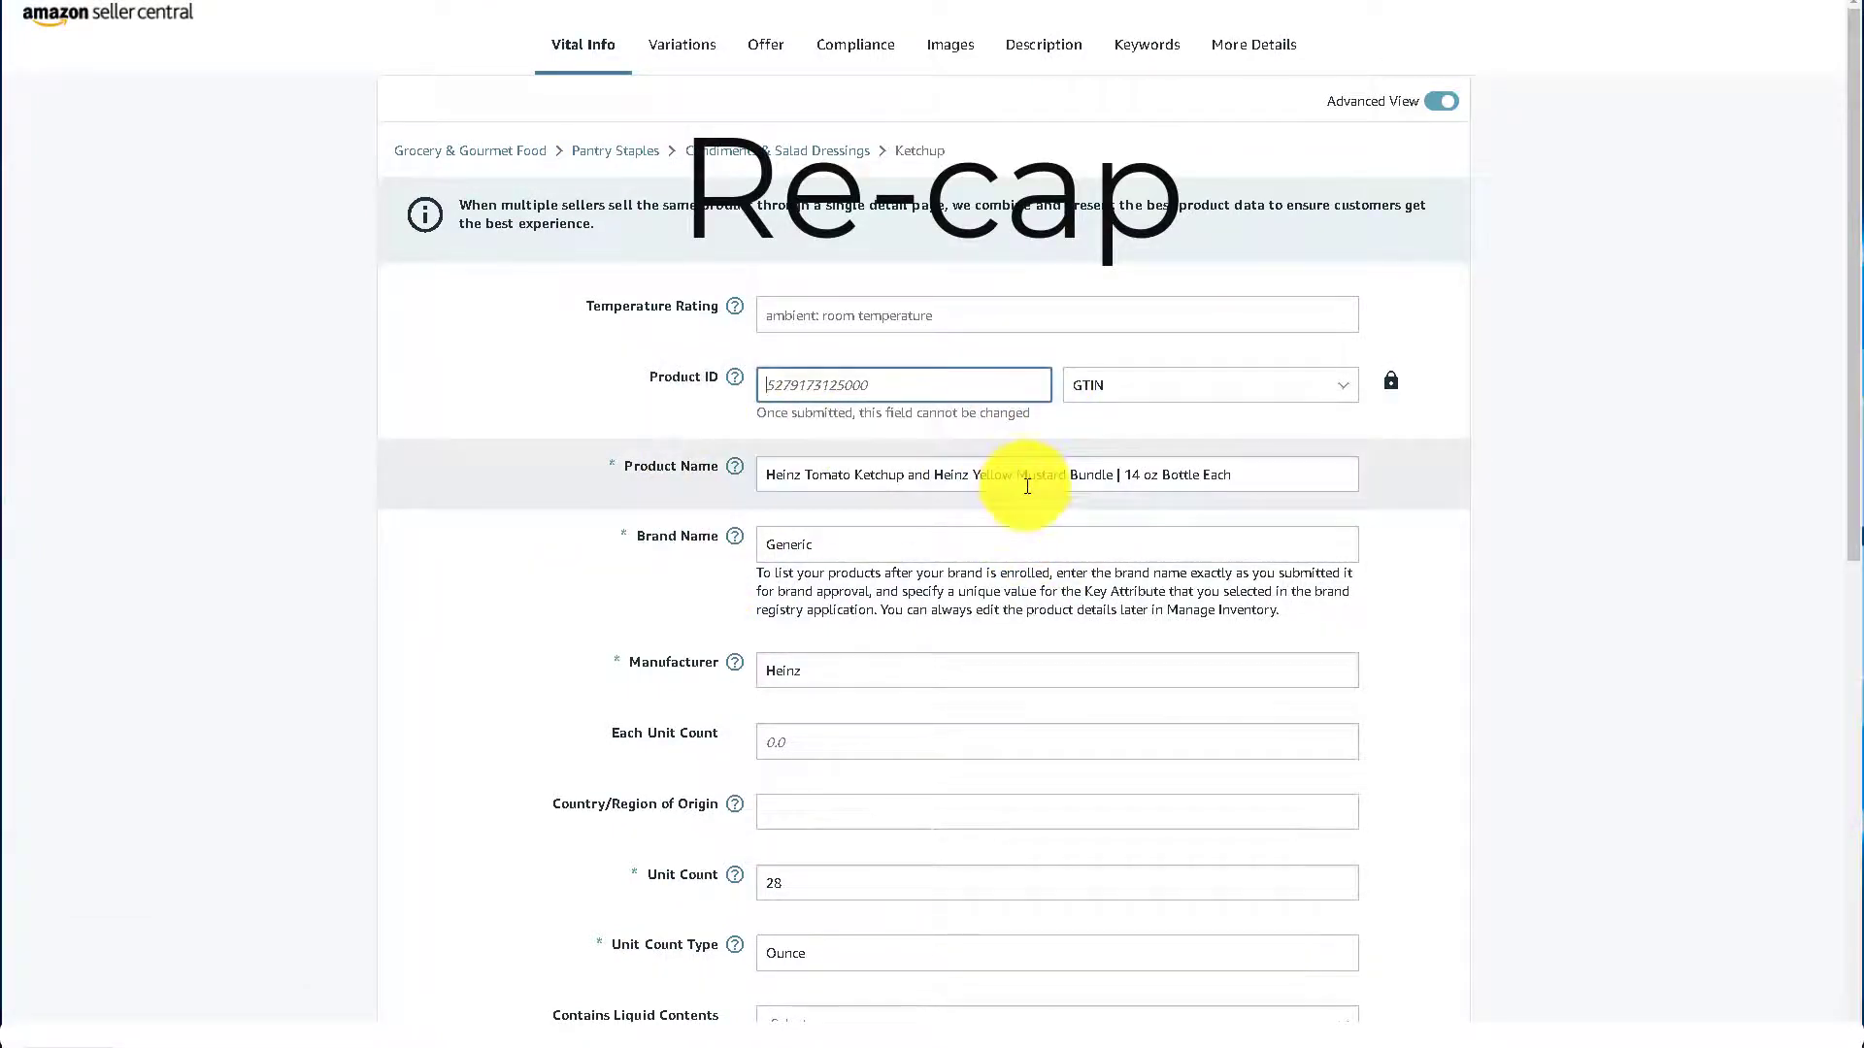
{"action": "left_click", "coordinate": [894, 560]}
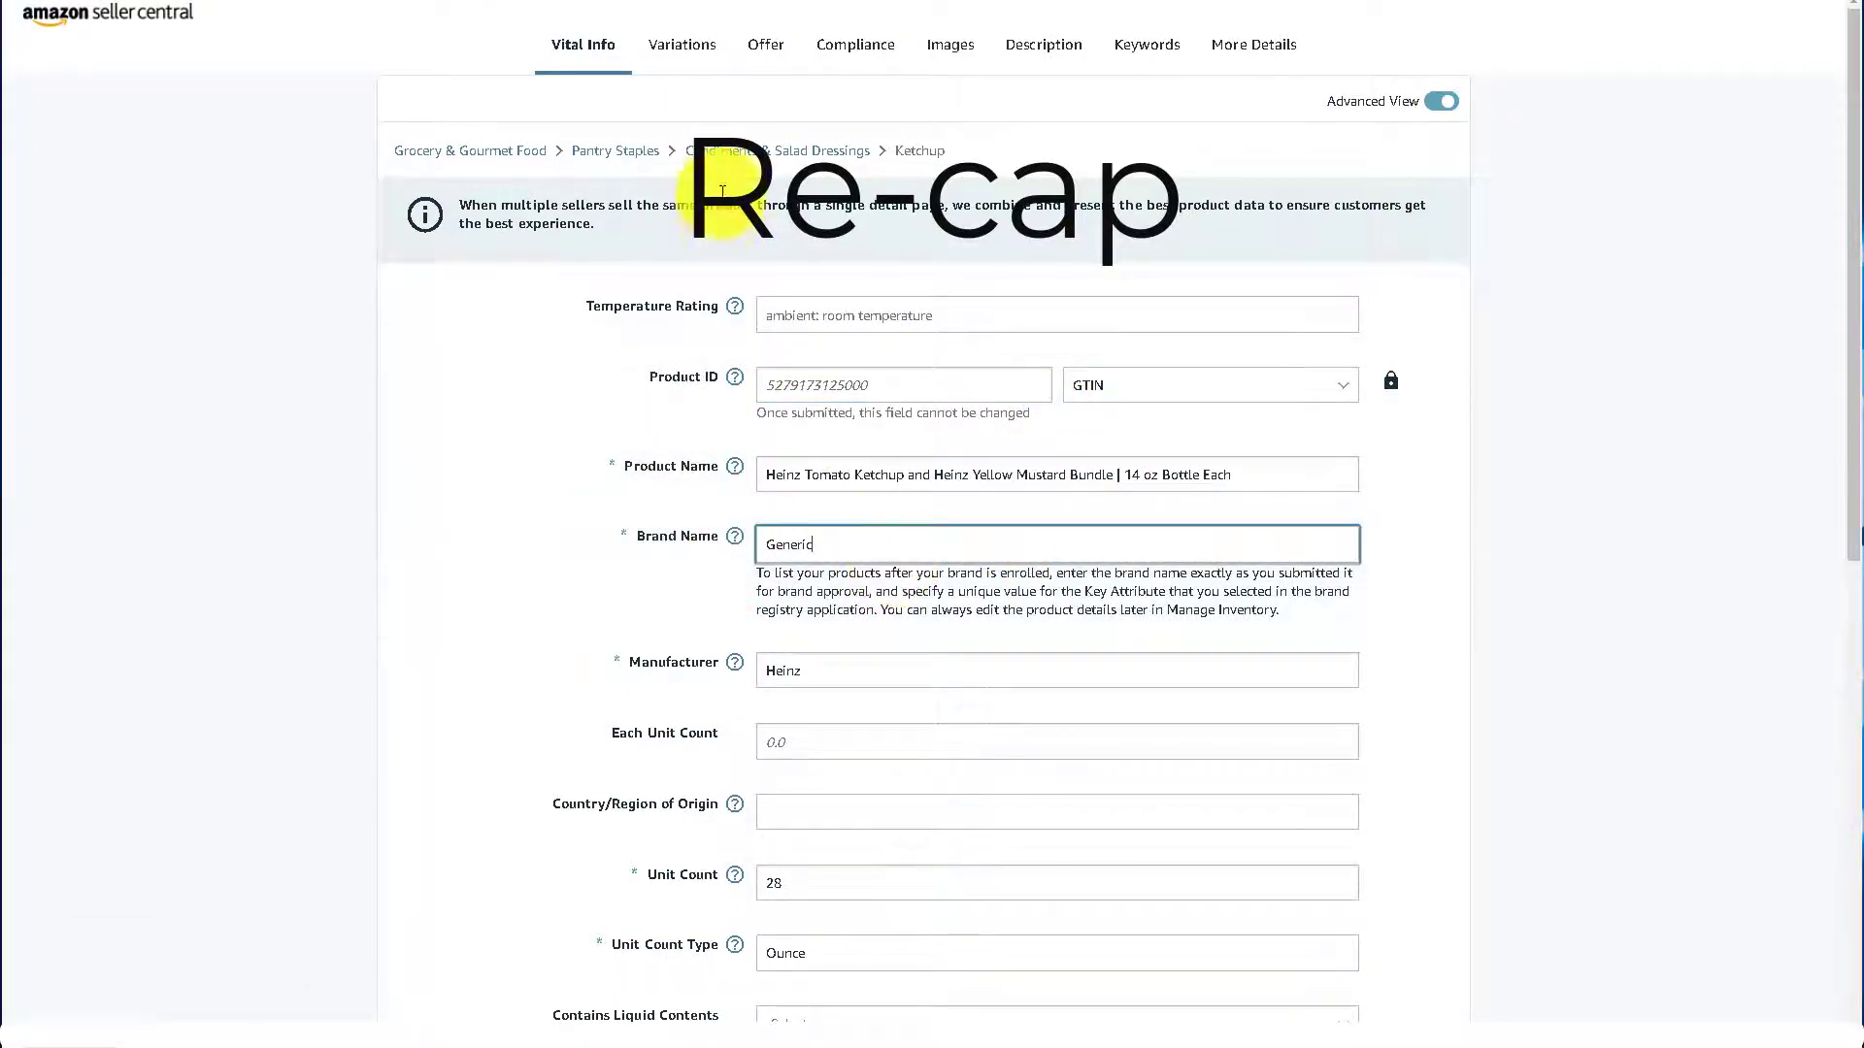
{"action": "left_click", "coordinate": [771, 46]}
{"action": "left_click", "coordinate": [870, 486]}
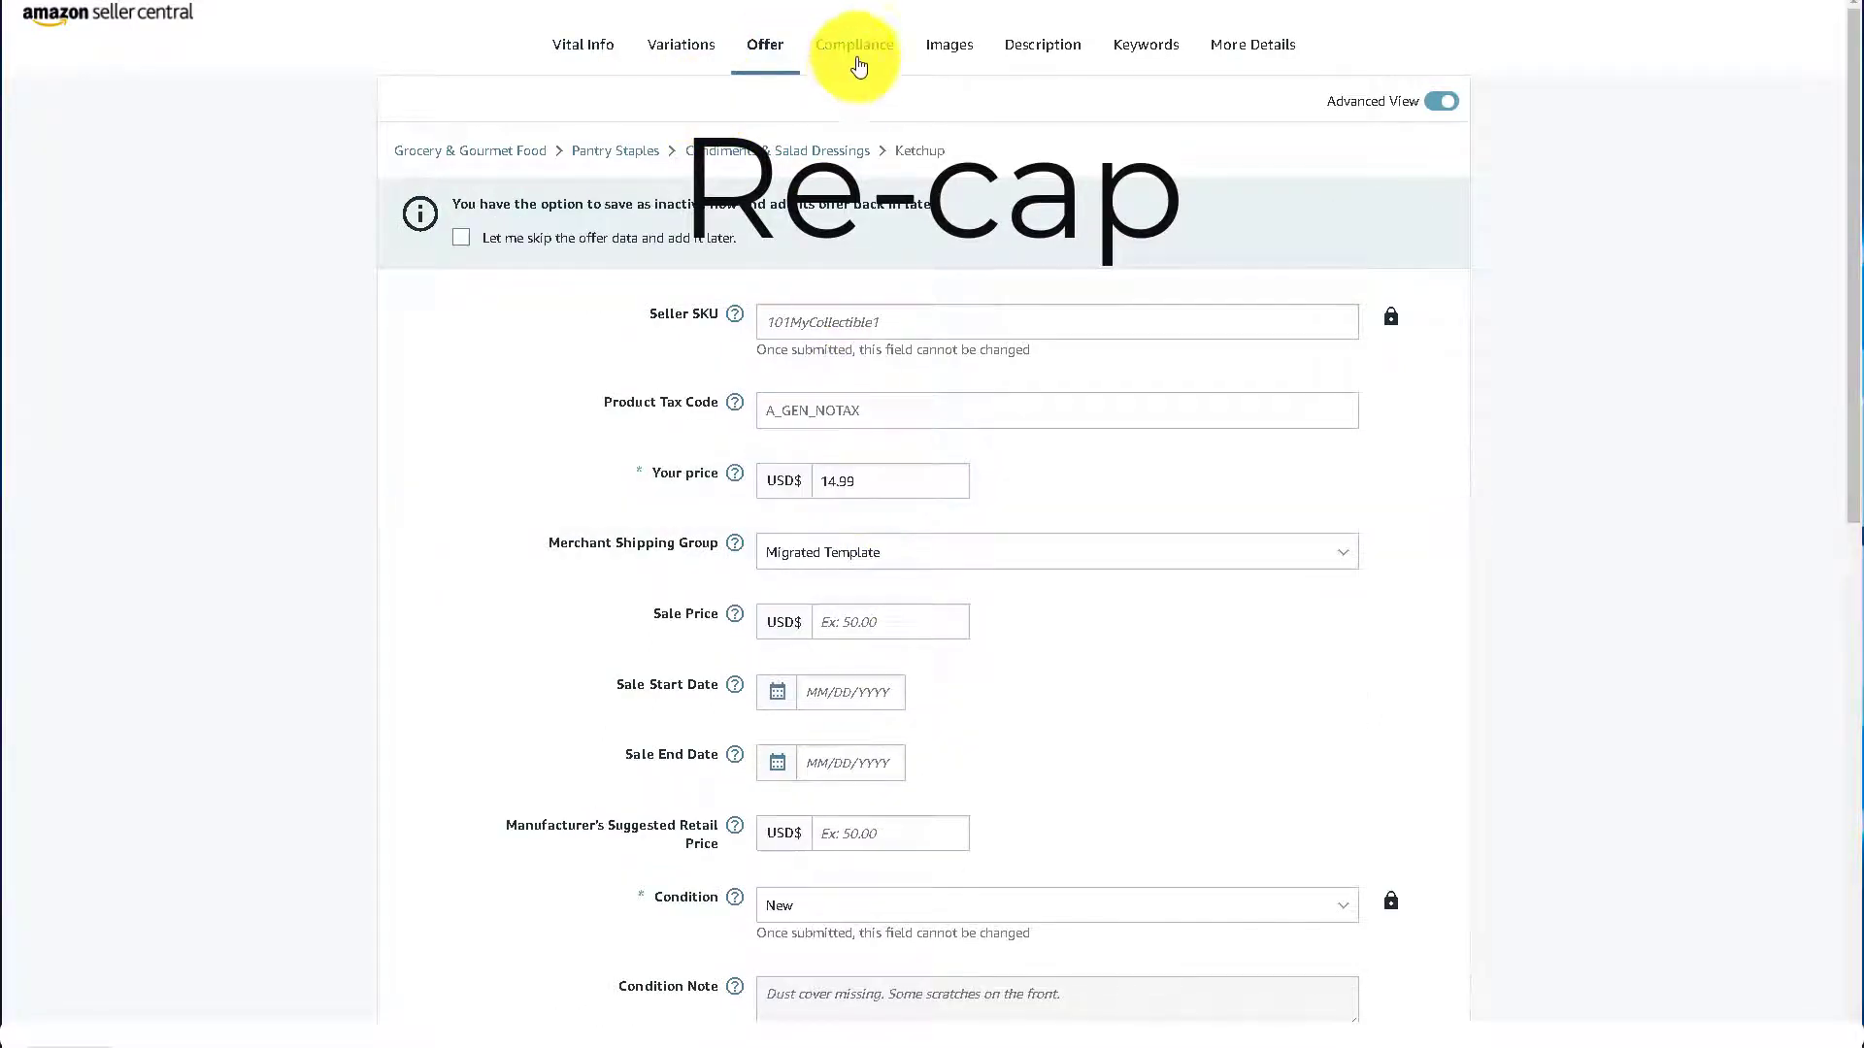
{"action": "left_click", "coordinate": [935, 58]}
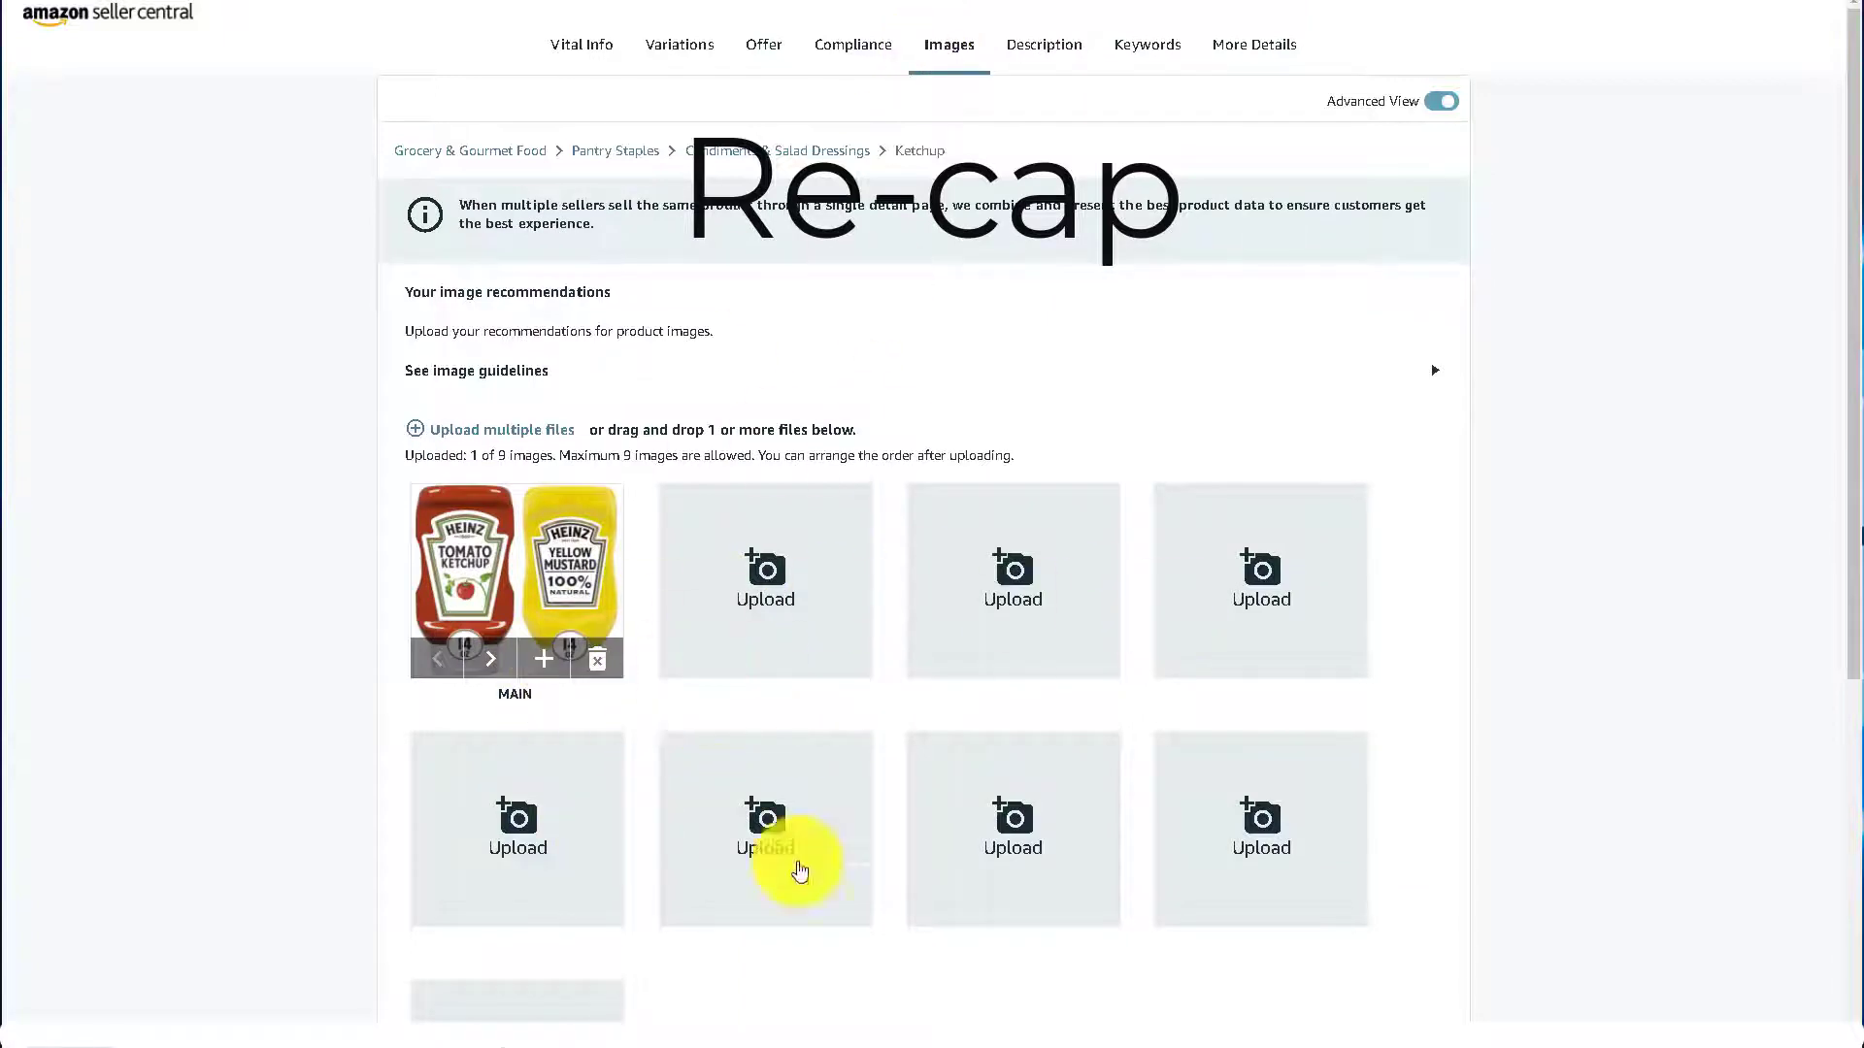
{"action": "left_click", "coordinate": [1010, 51]}
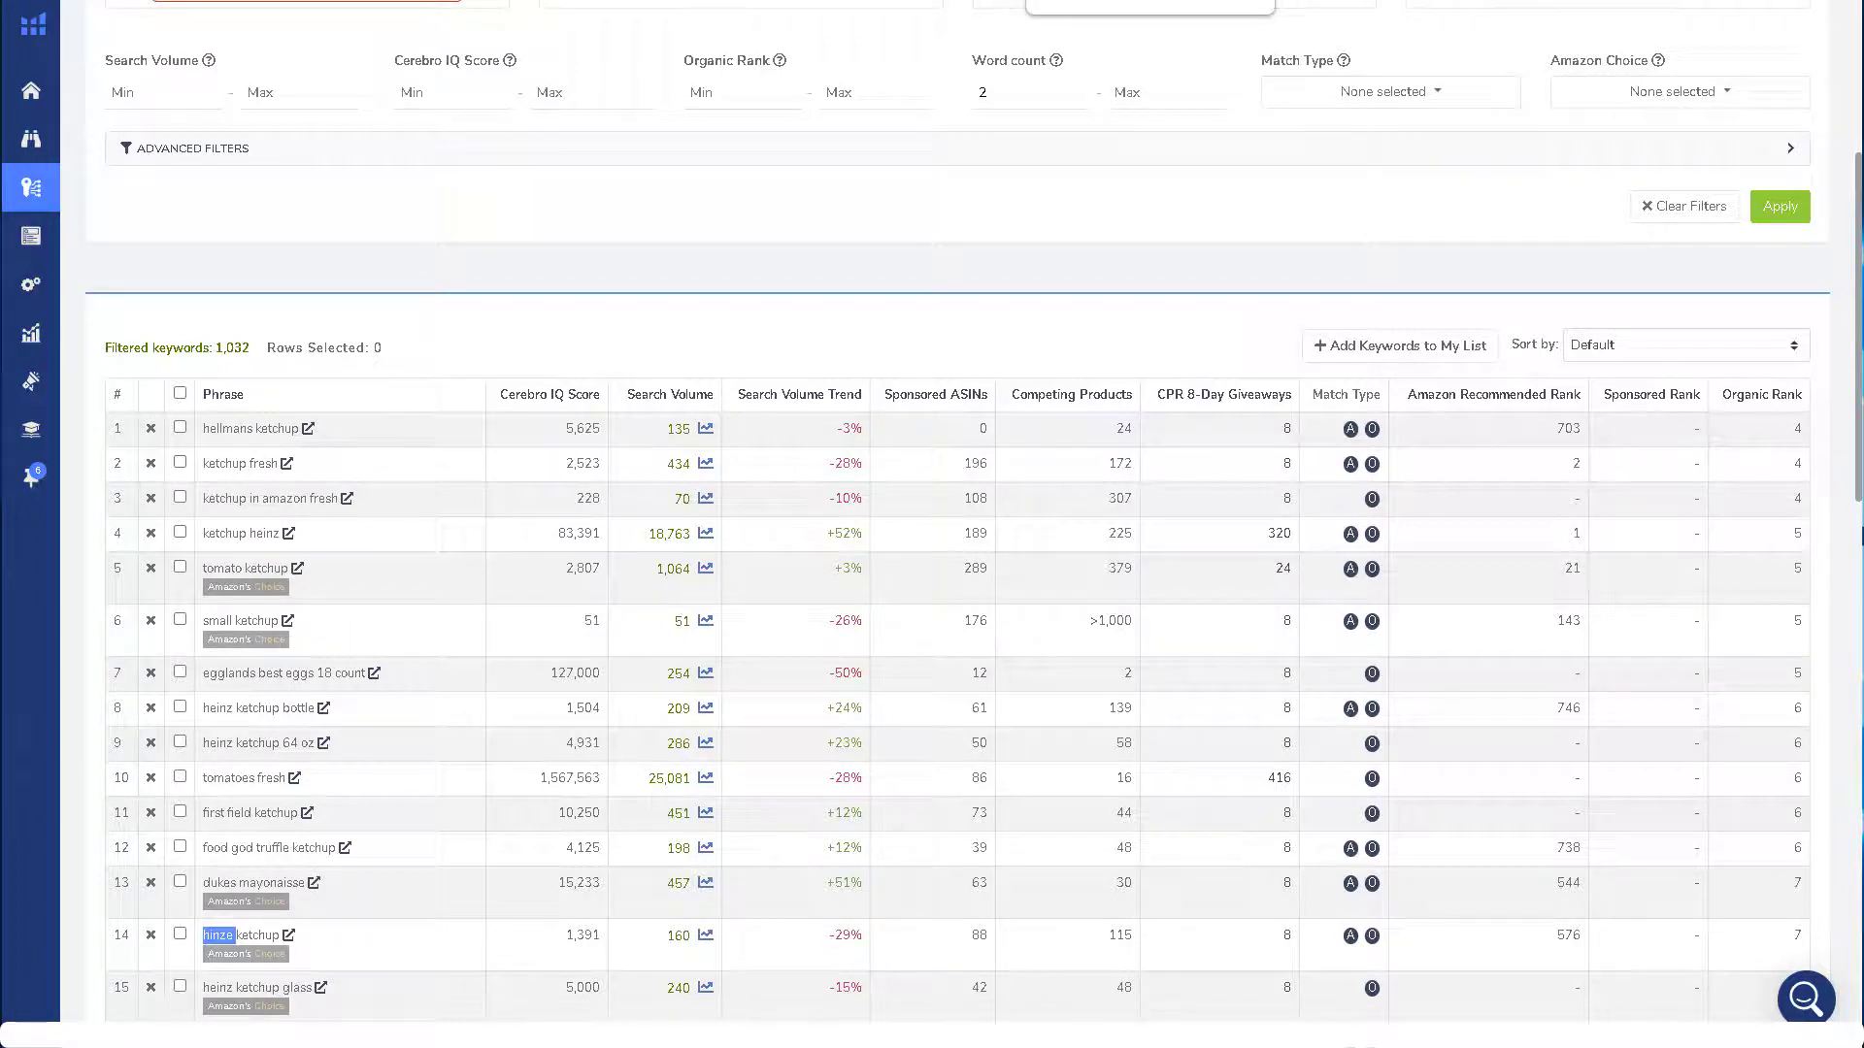
{"action": "left_click", "coordinate": [1092, 2]}
{"action": "left_click", "coordinate": [1127, 65]}
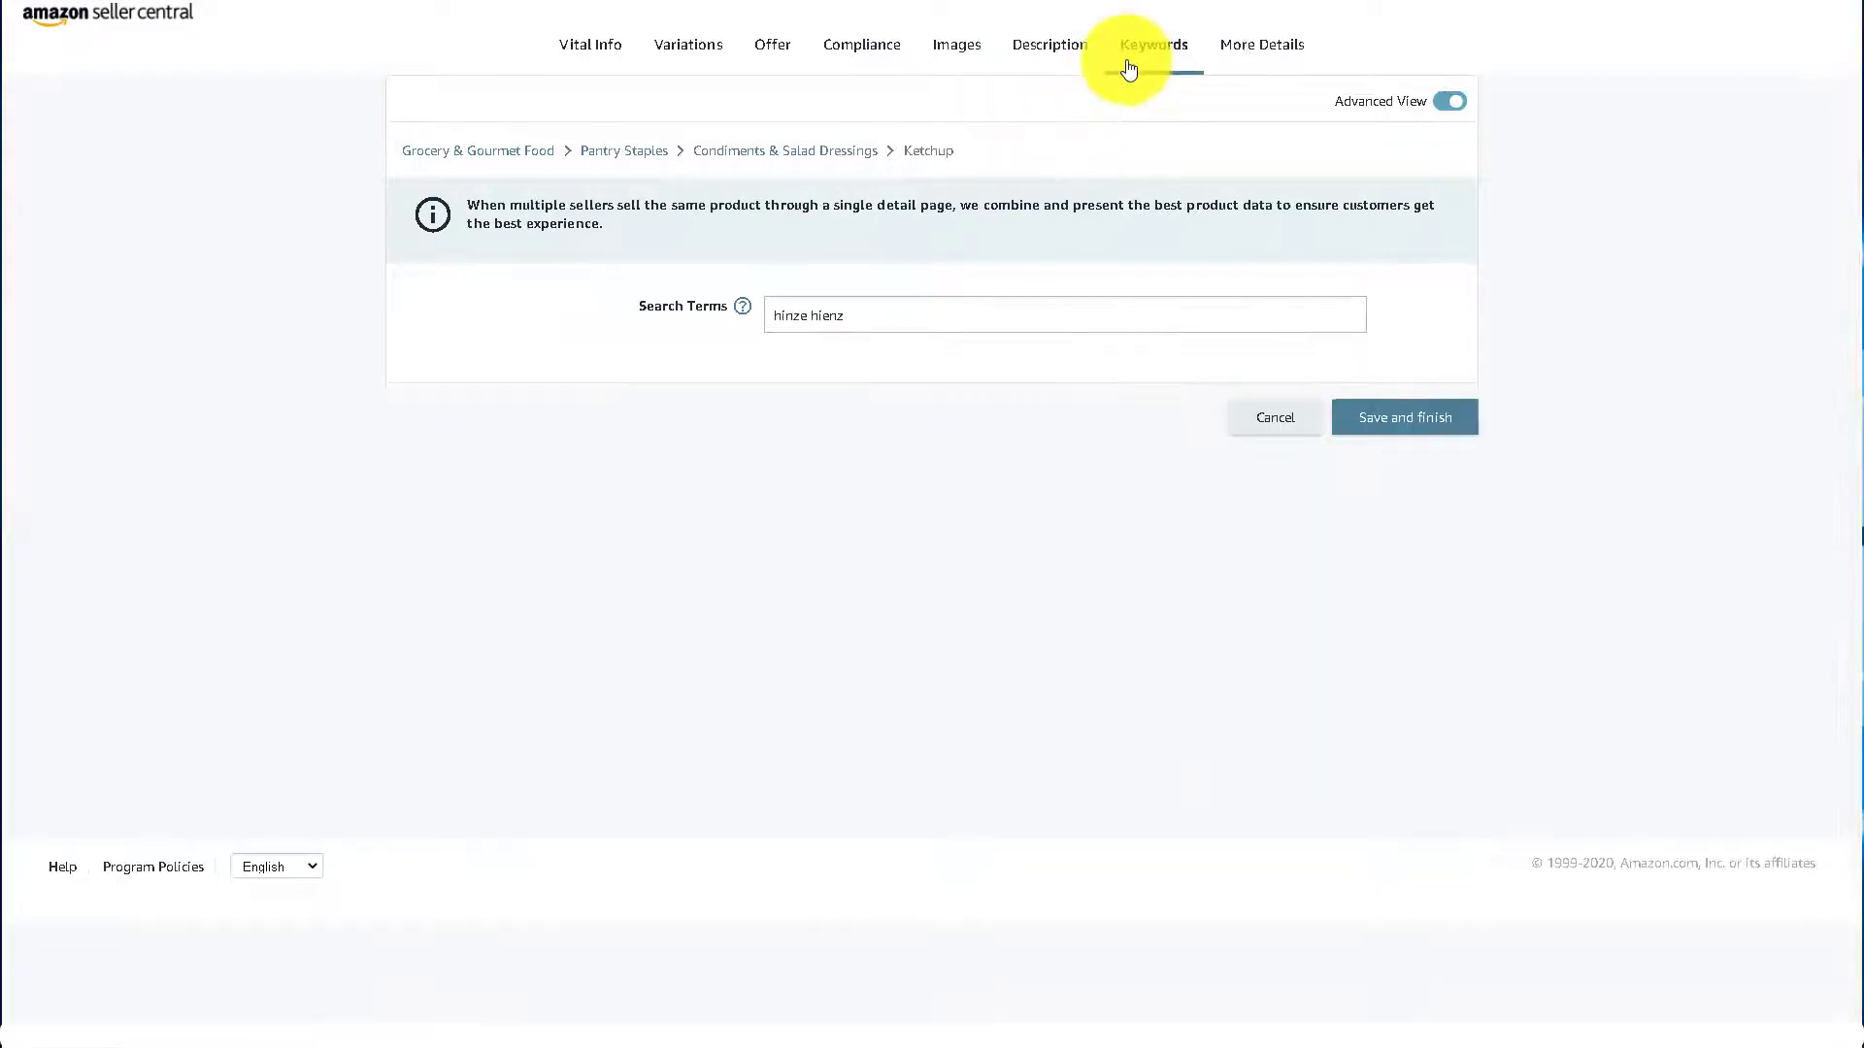